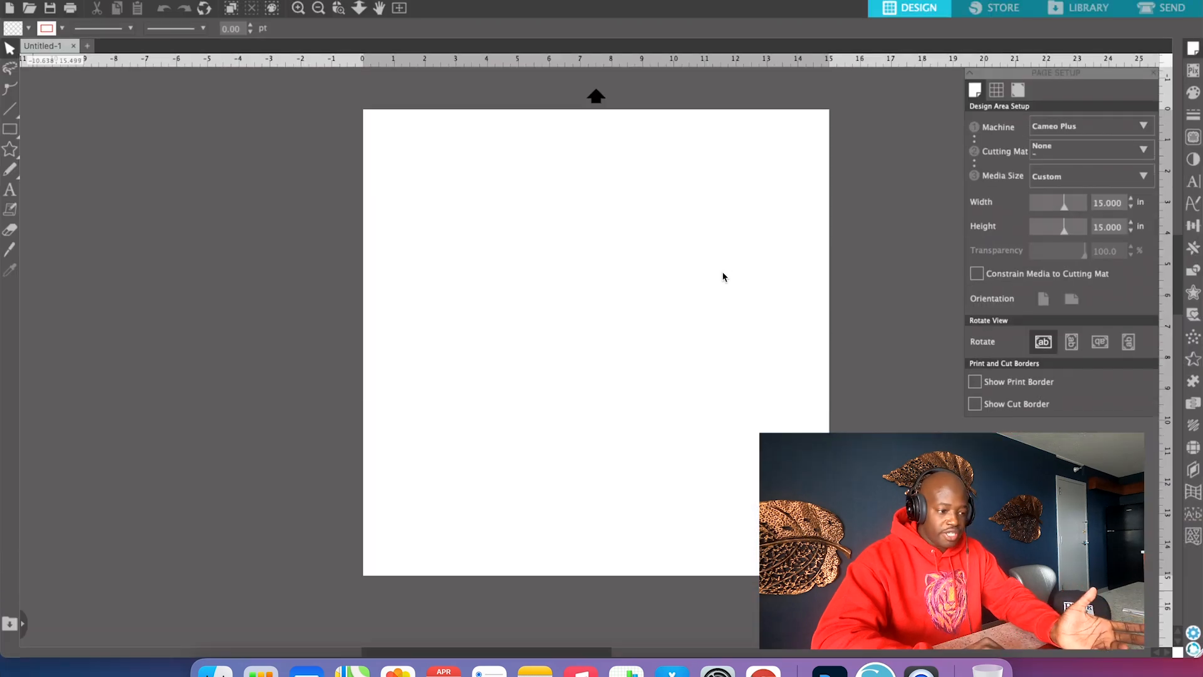
Open the Mortal-Kombat-logo.png image from the Desktop folder.
{"action": "left_click", "coordinate": [27, 10]}
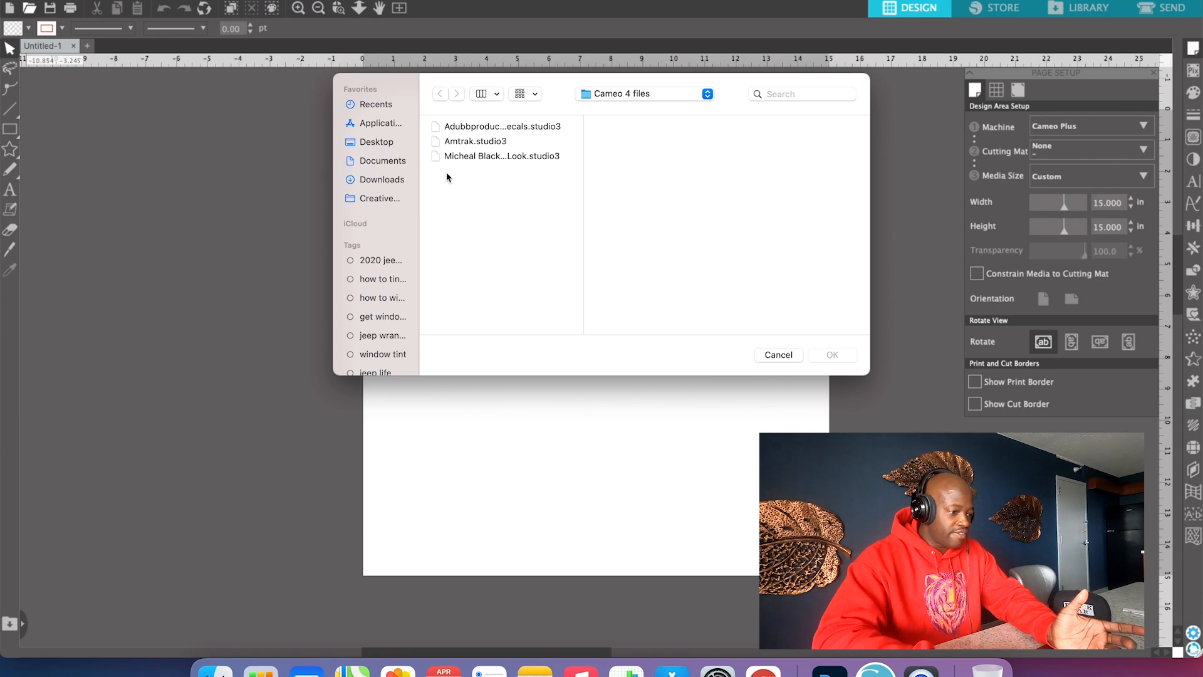
{"action": "left_click", "coordinate": [396, 144]}
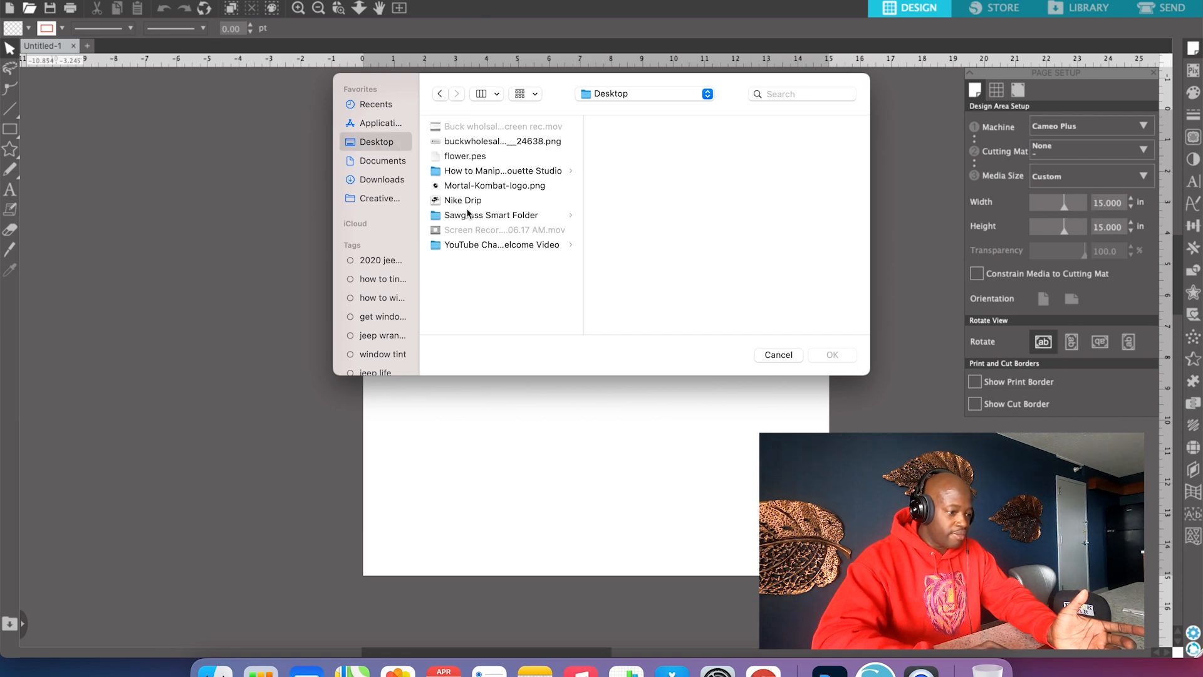
{"action": "left_click", "coordinate": [463, 186]}
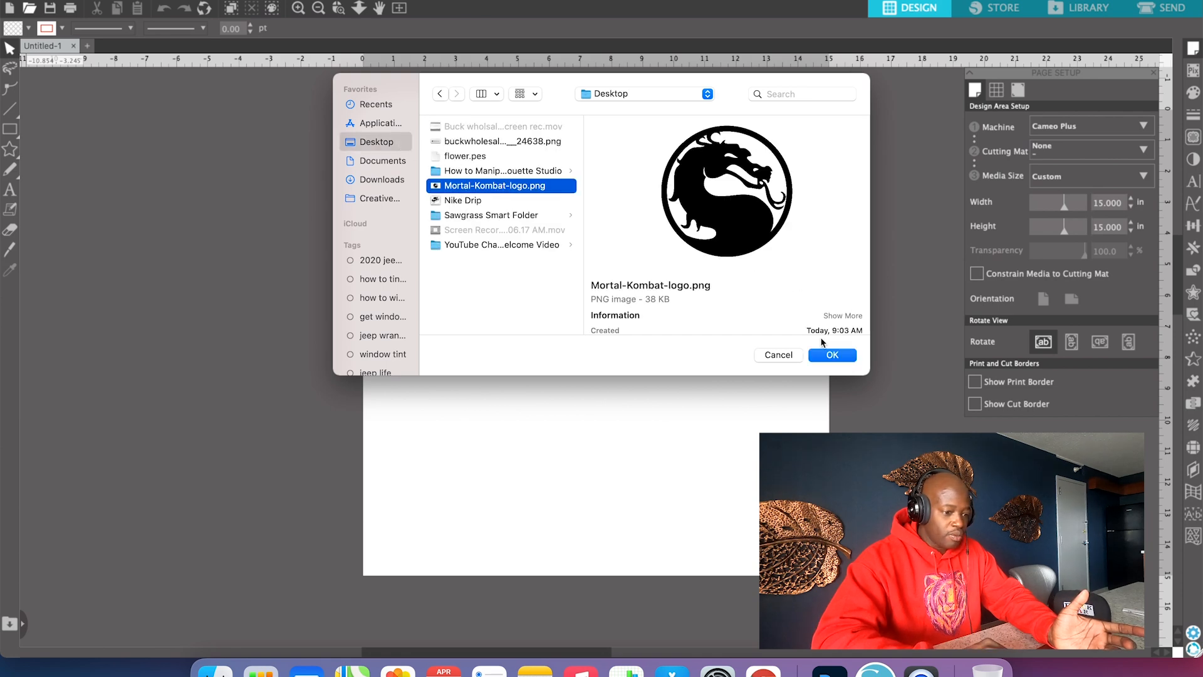
{"action": "left_click", "coordinate": [832, 355]}
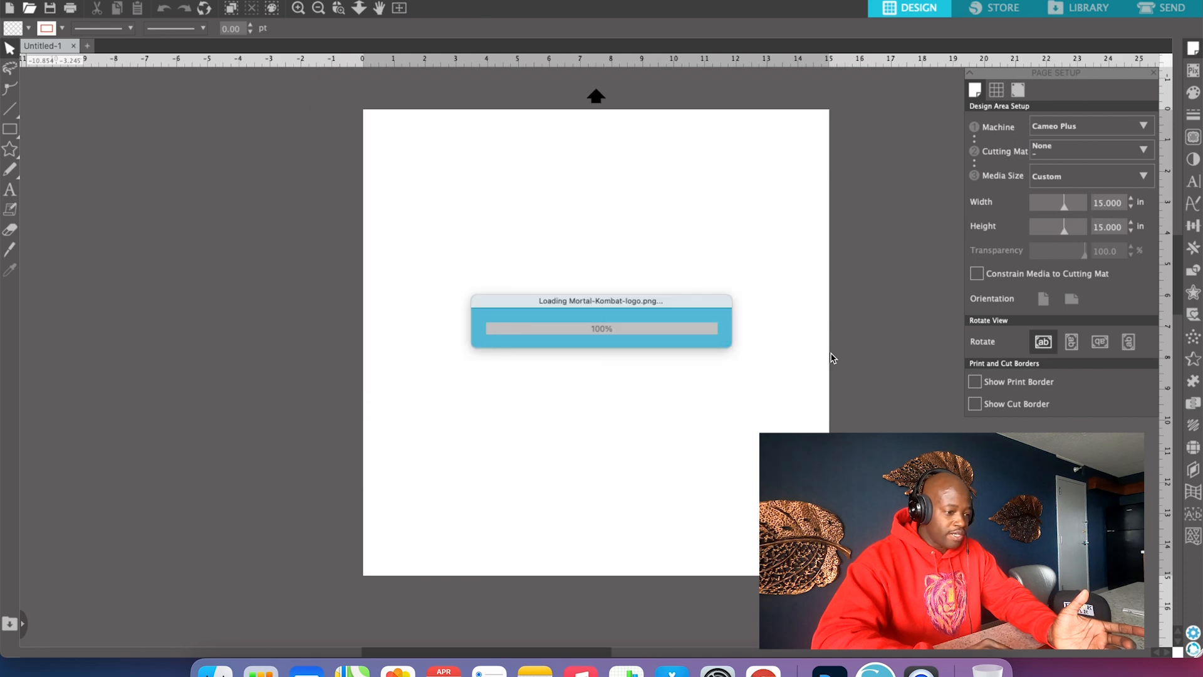
{"action": "left_click", "coordinate": [725, 241]}
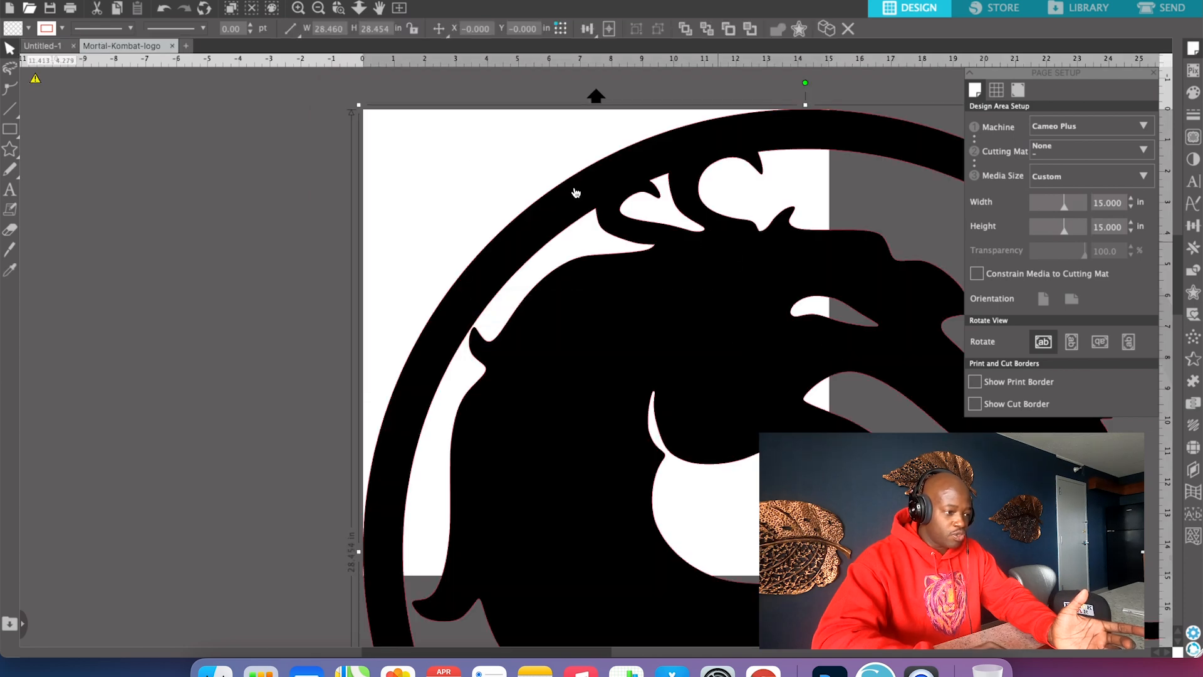
Move the opened logo over the page and scale it down to about 16.2 in wide.
{"action": "left_click_drag", "start_coordinate": [697, 310], "coordinate": [556, 278]}
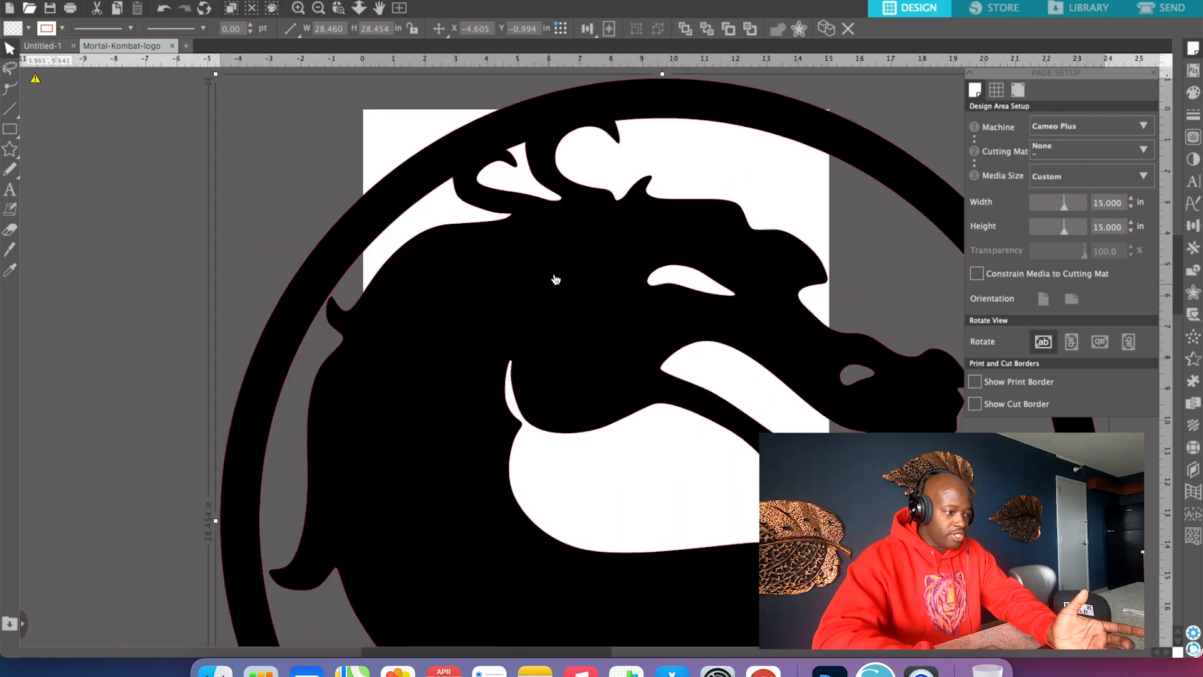
{"action": "left_click", "coordinate": [319, 11]}
{"action": "left_click", "coordinate": [319, 11]}
{"action": "left_click", "coordinate": [319, 10]}
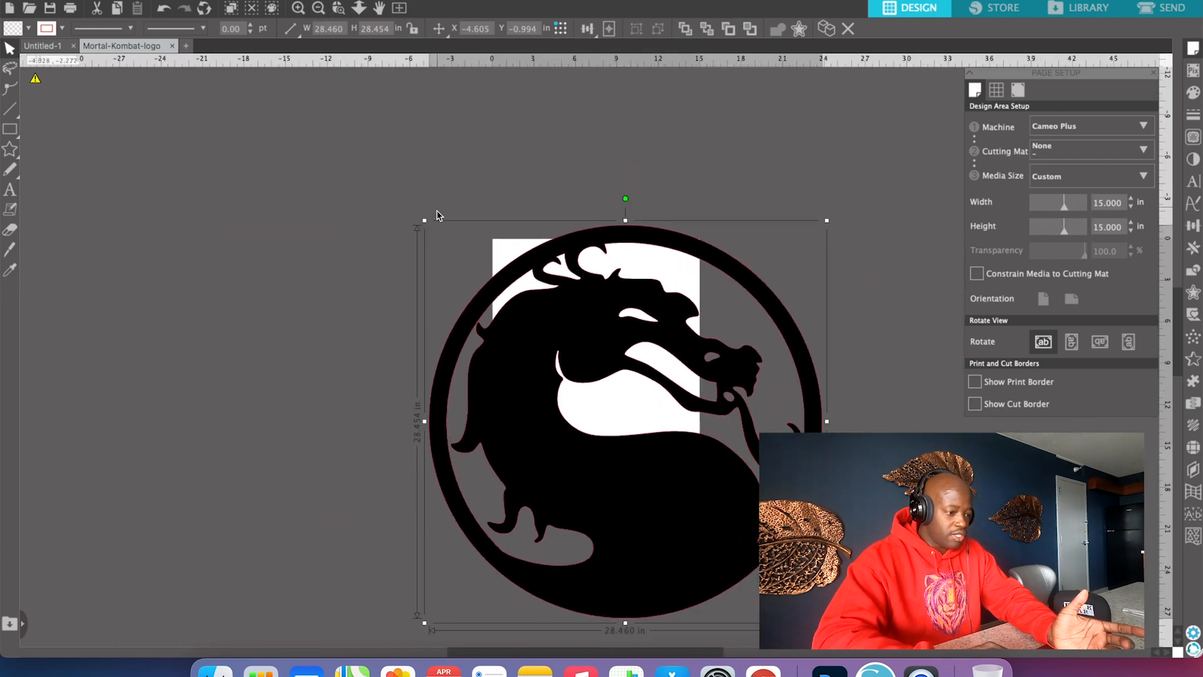
{"action": "left_click_drag", "start_coordinate": [827, 622], "coordinate": [657, 453]}
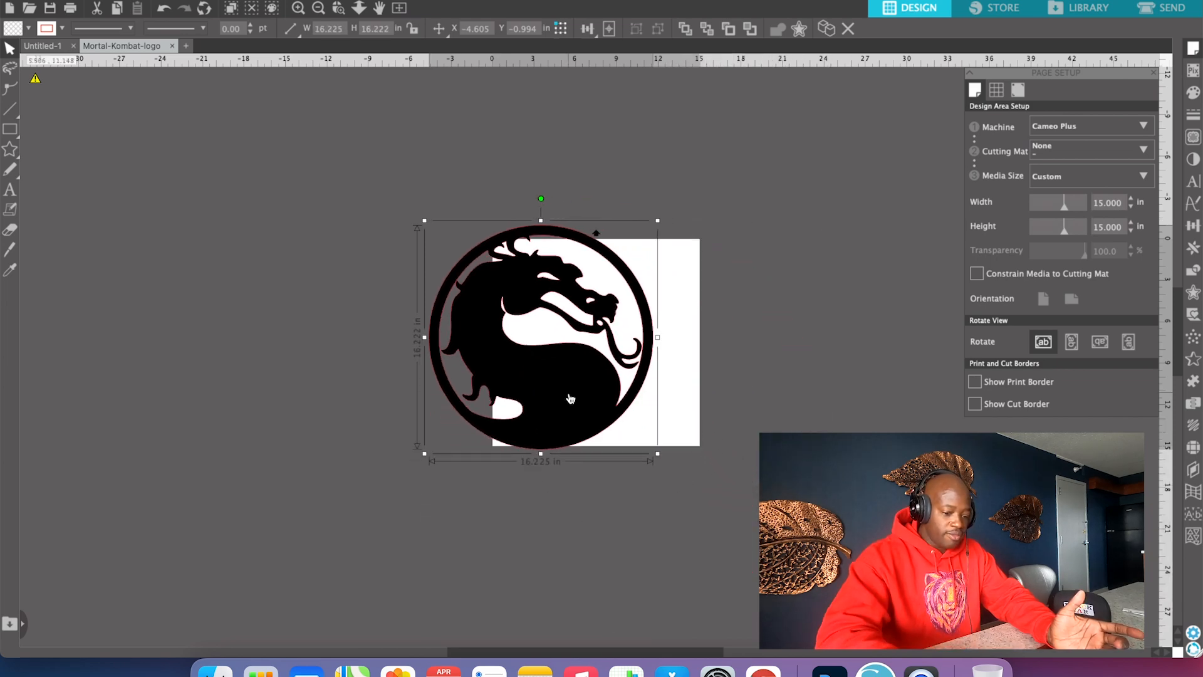
Delete the opened logo and bring Mortal-Kombat-logo.png from the computer's desktop onto the empty page instead.
{"action": "key", "text": "Delete"}
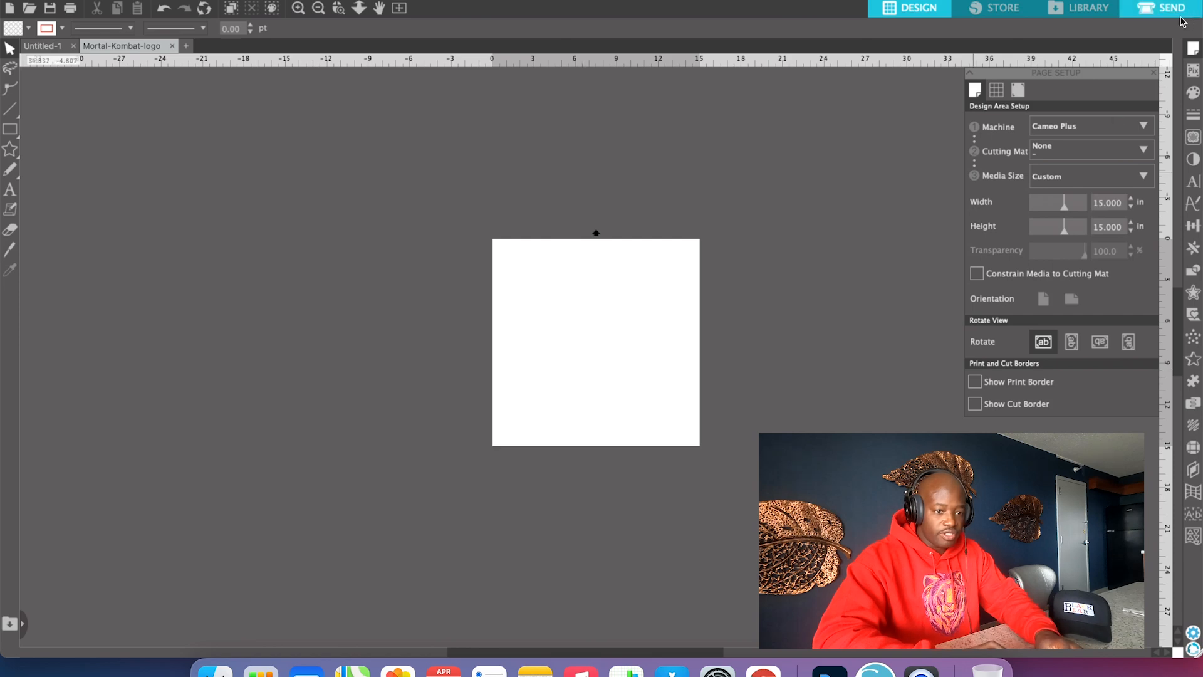
{"action": "mouse_move", "coordinate": [1202, 0]}
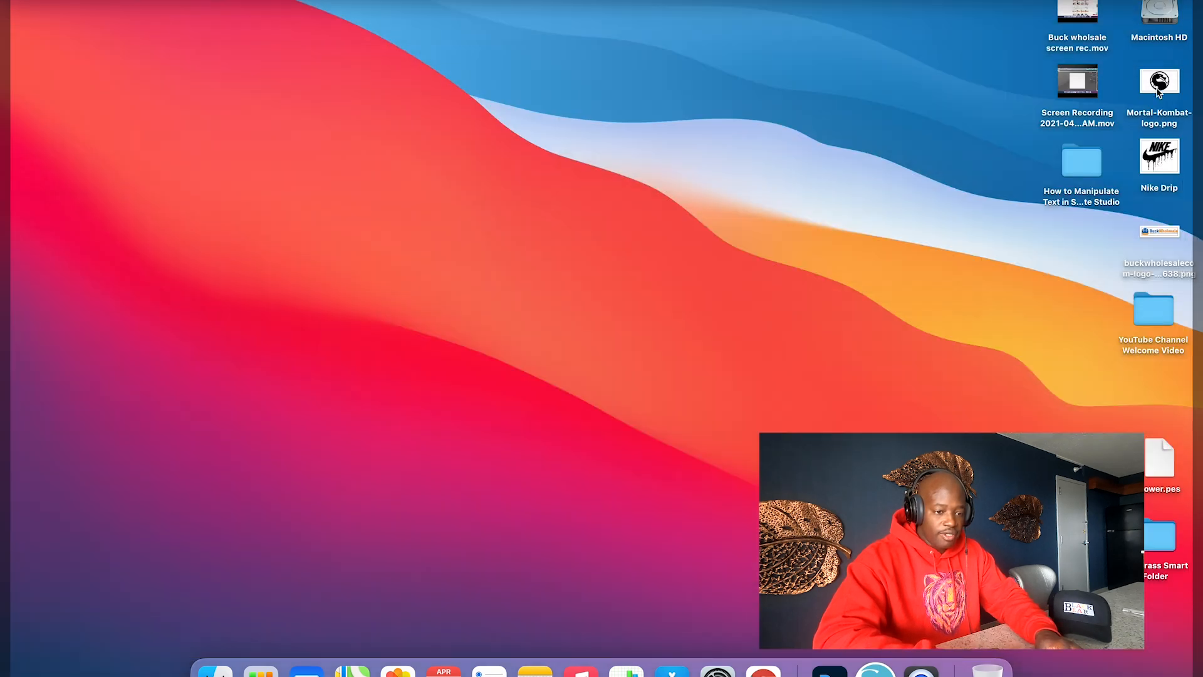
{"action": "left_click_drag", "start_coordinate": [1158, 85], "coordinate": [612, 320]}
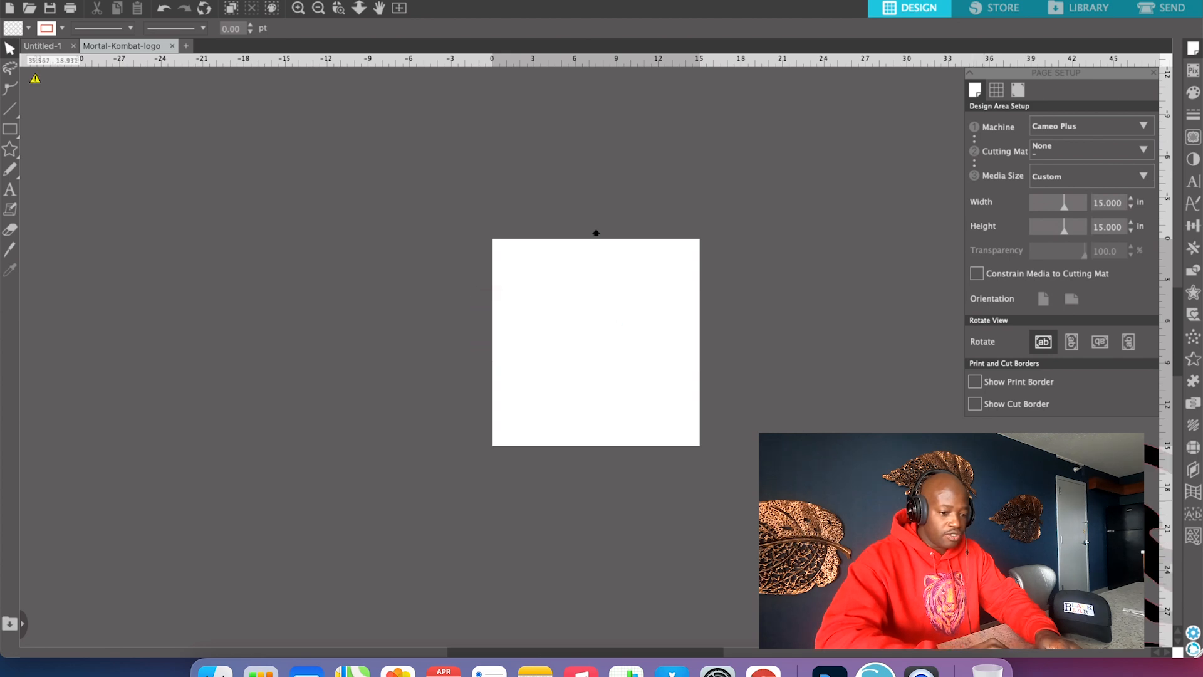
Scale the imported logo down to about 10 in wide and position it in the middle of the page.
{"action": "left_click_drag", "start_coordinate": [624, 330], "coordinate": [576, 269]}
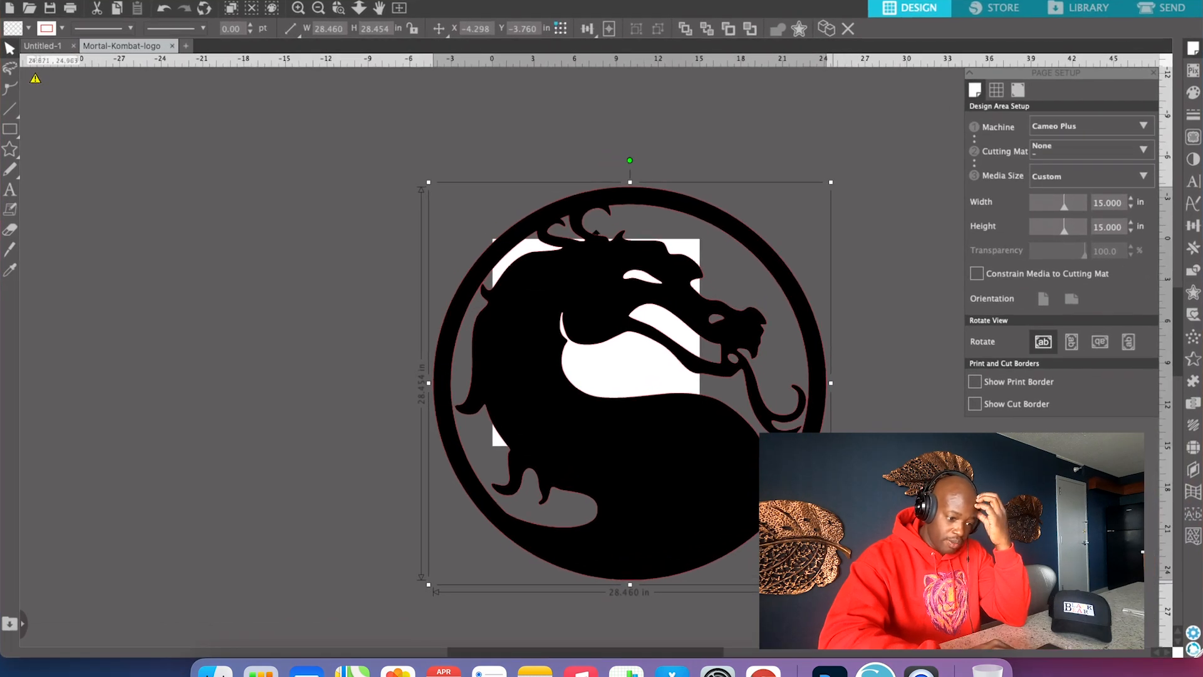
{"action": "left_click_drag", "start_coordinate": [831, 584], "coordinate": [688, 454]}
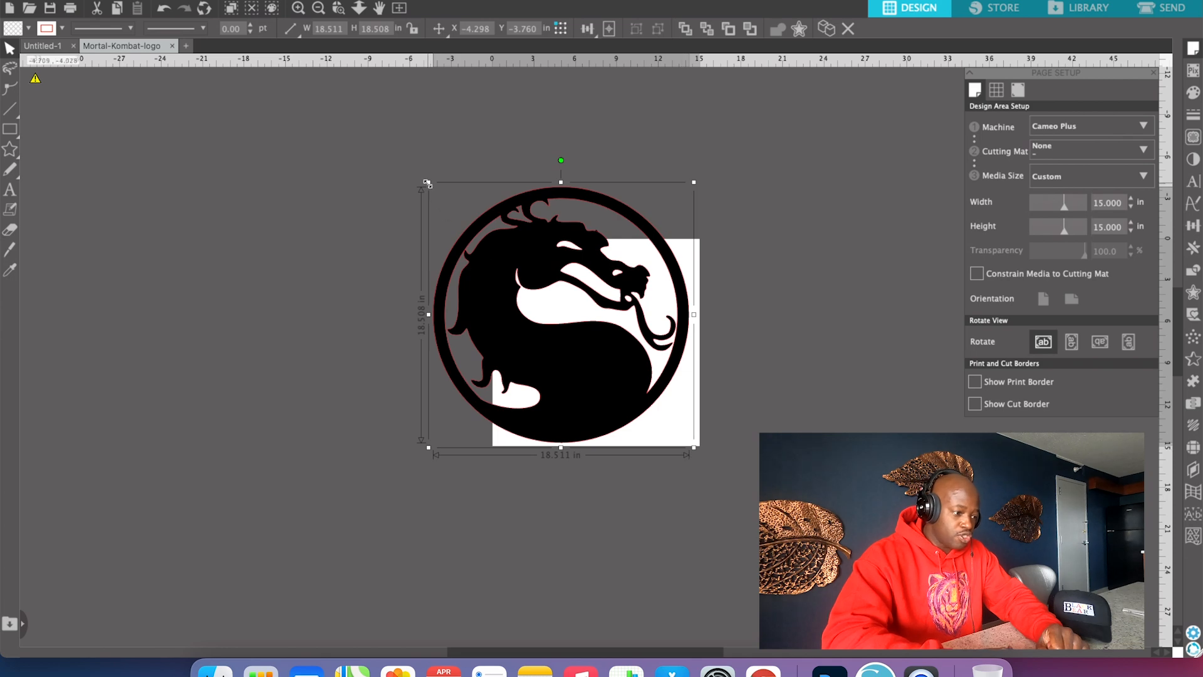
{"action": "left_click_drag", "start_coordinate": [428, 184], "coordinate": [534, 271]}
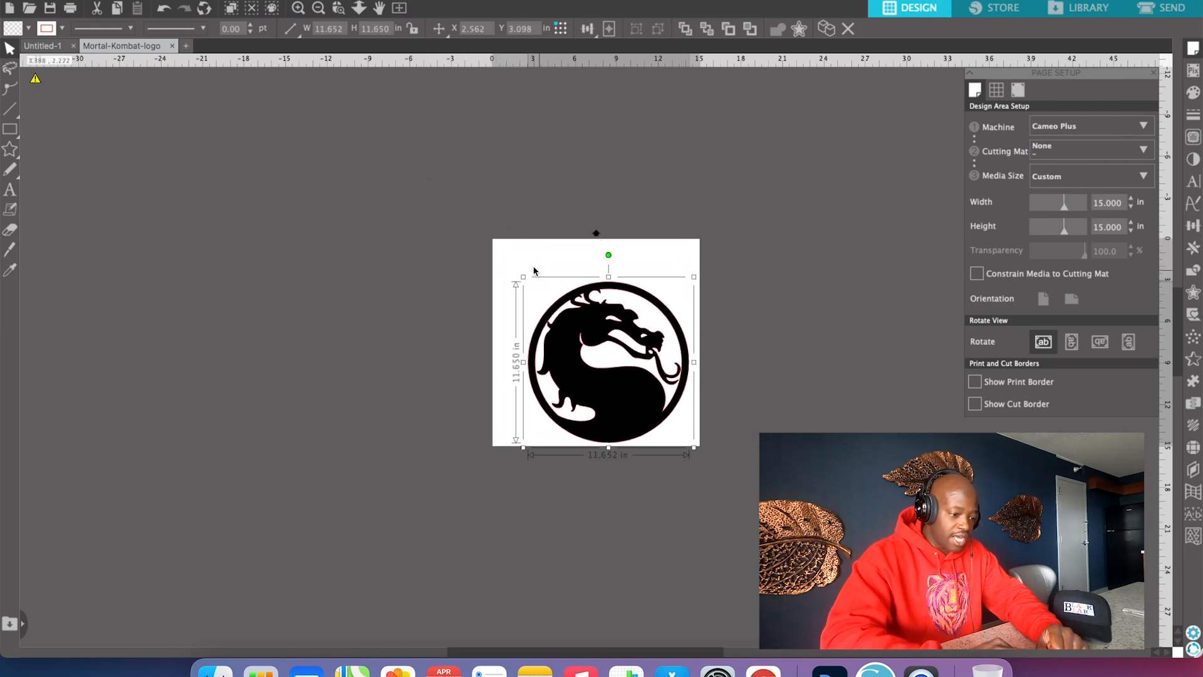
{"action": "left_click_drag", "start_coordinate": [693, 446], "coordinate": [631, 383]}
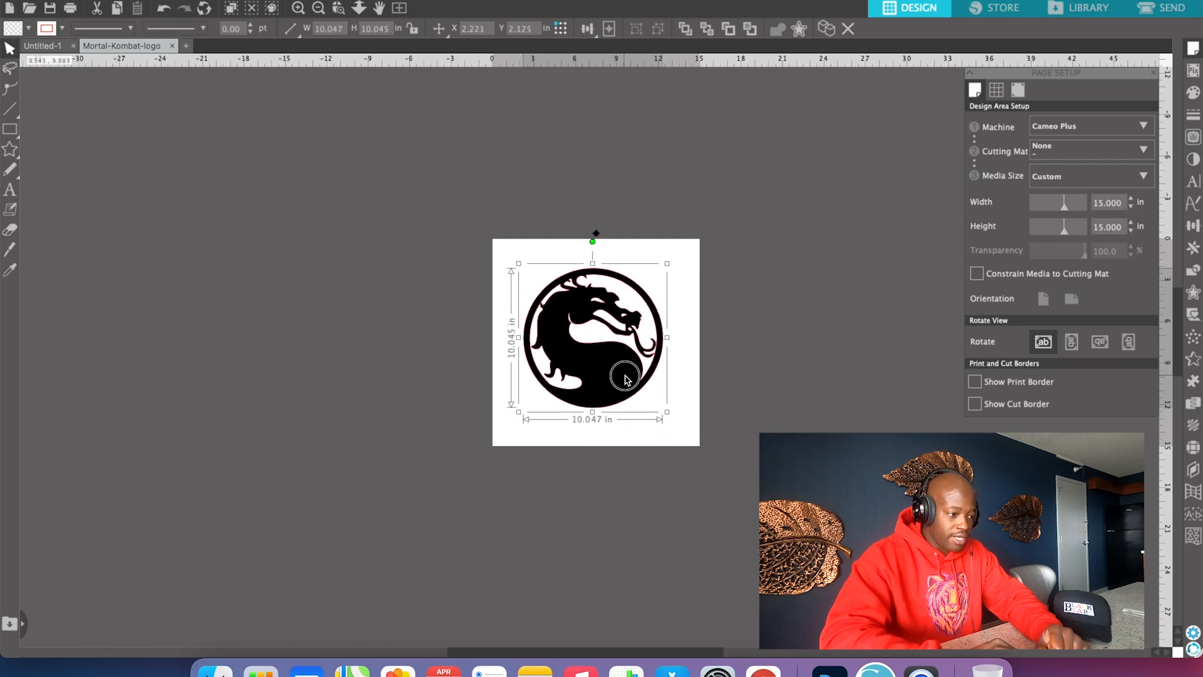
Shift the logo slightly downward within the page and leave it deselected.
{"action": "left_click", "coordinate": [297, 8]}
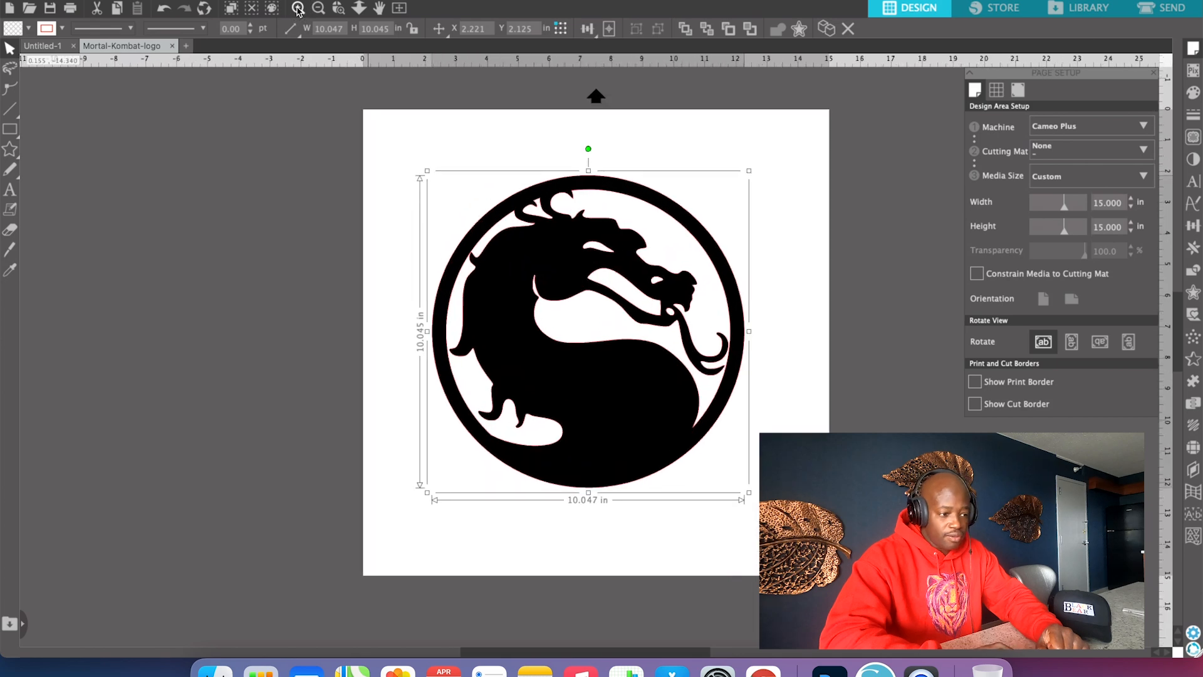
{"action": "left_click", "coordinate": [297, 9]}
{"action": "mouse_move", "coordinate": [578, 228]}
{"action": "left_mouse_down"}
{"action": "mouse_move", "coordinate": [578, 239]}
{"action": "mouse_move", "coordinate": [559, 239]}
{"action": "left_mouse_up"}
{"action": "left_click", "coordinate": [896, 310]}
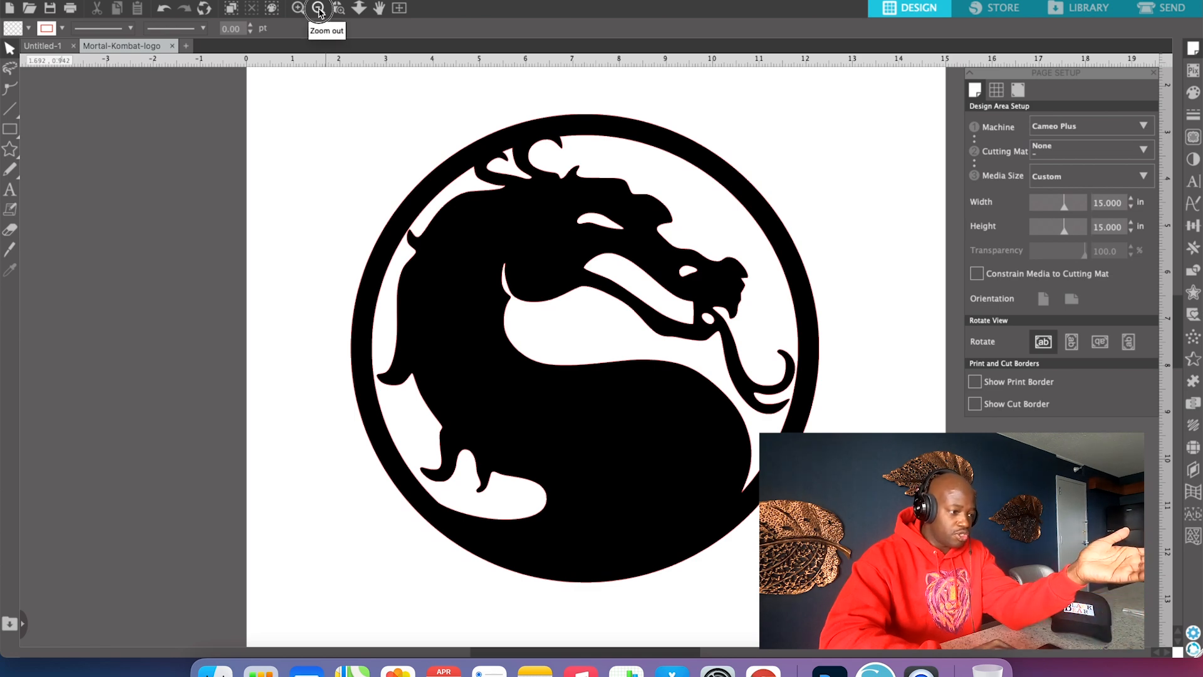
{"action": "left_click", "coordinate": [319, 9]}
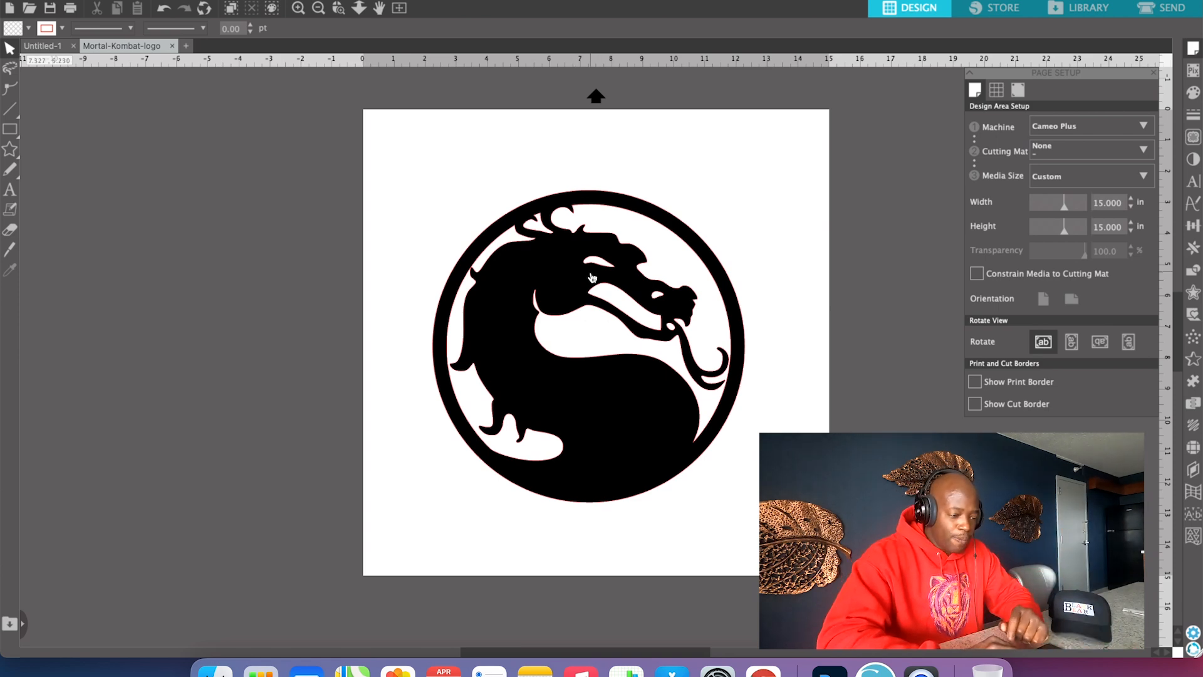
{"action": "left_click", "coordinate": [298, 9]}
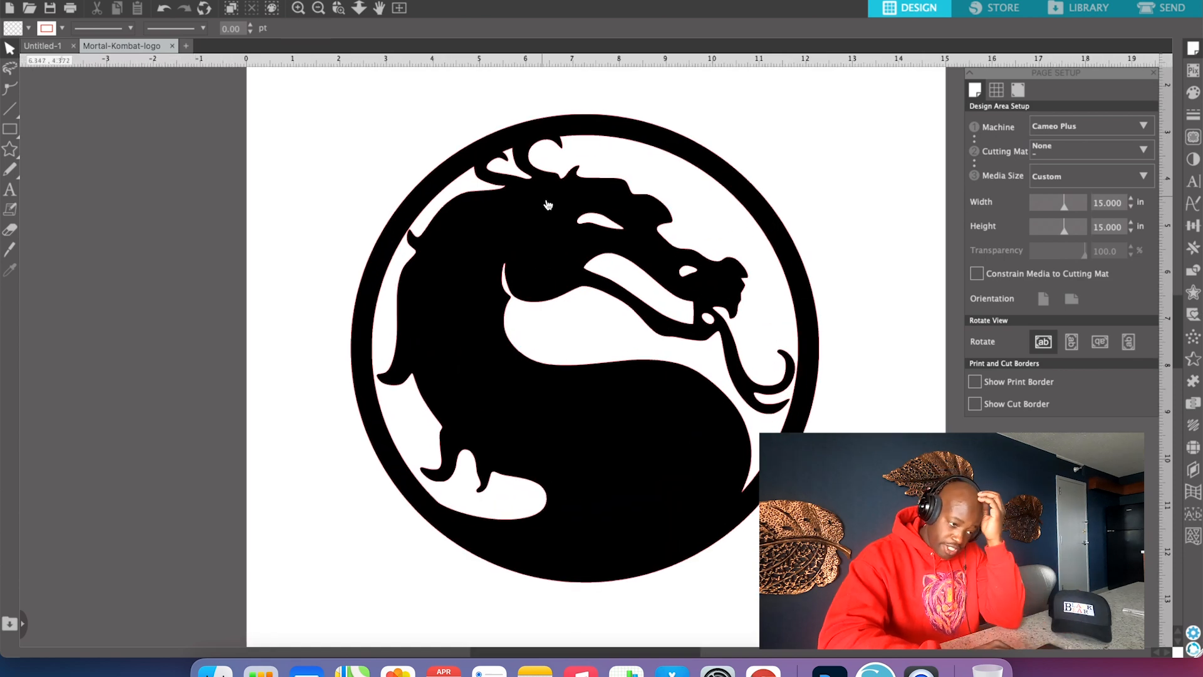
{"action": "left_click_drag", "start_coordinate": [615, 238], "coordinate": [616, 246]}
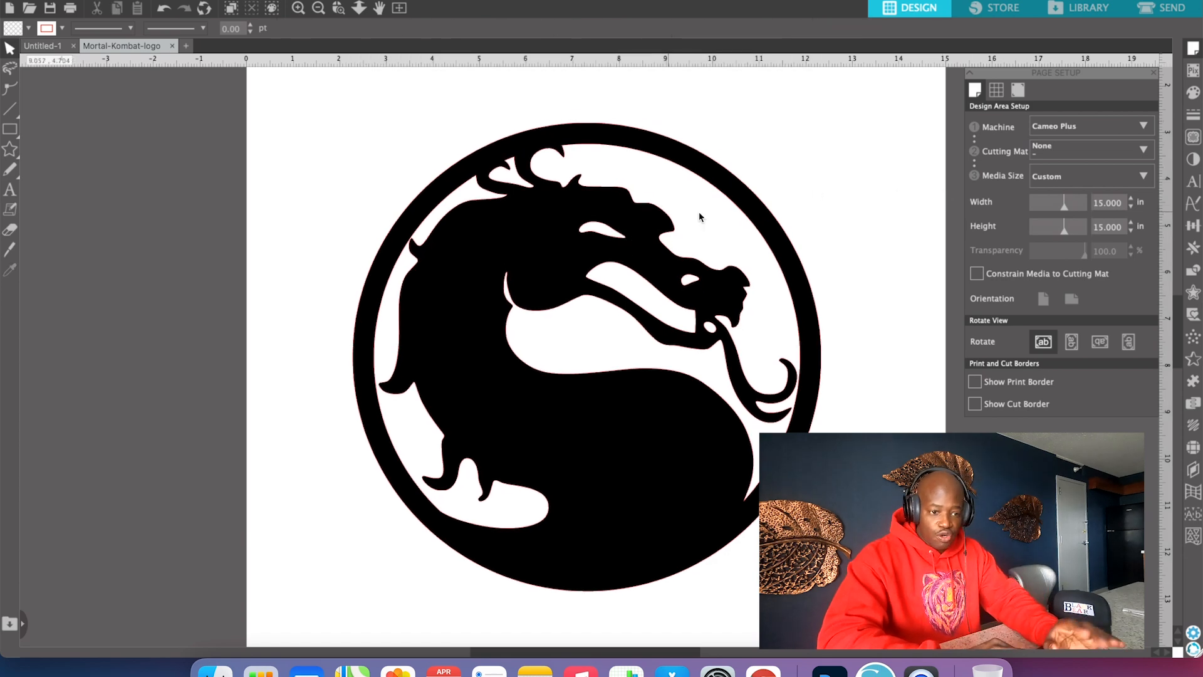
Trace the entire dragon logo, enclosing it in a trace area and setting the threshold to 31%.
{"action": "left_click", "coordinate": [1194, 137]}
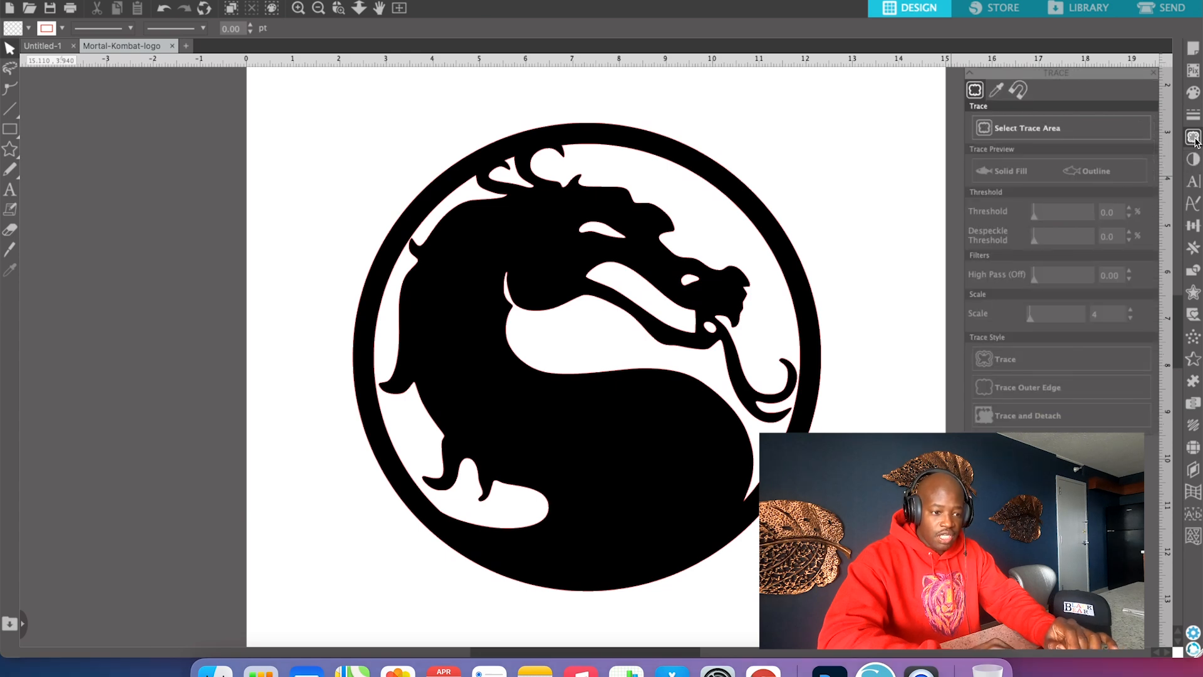
{"action": "left_click", "coordinate": [1108, 129]}
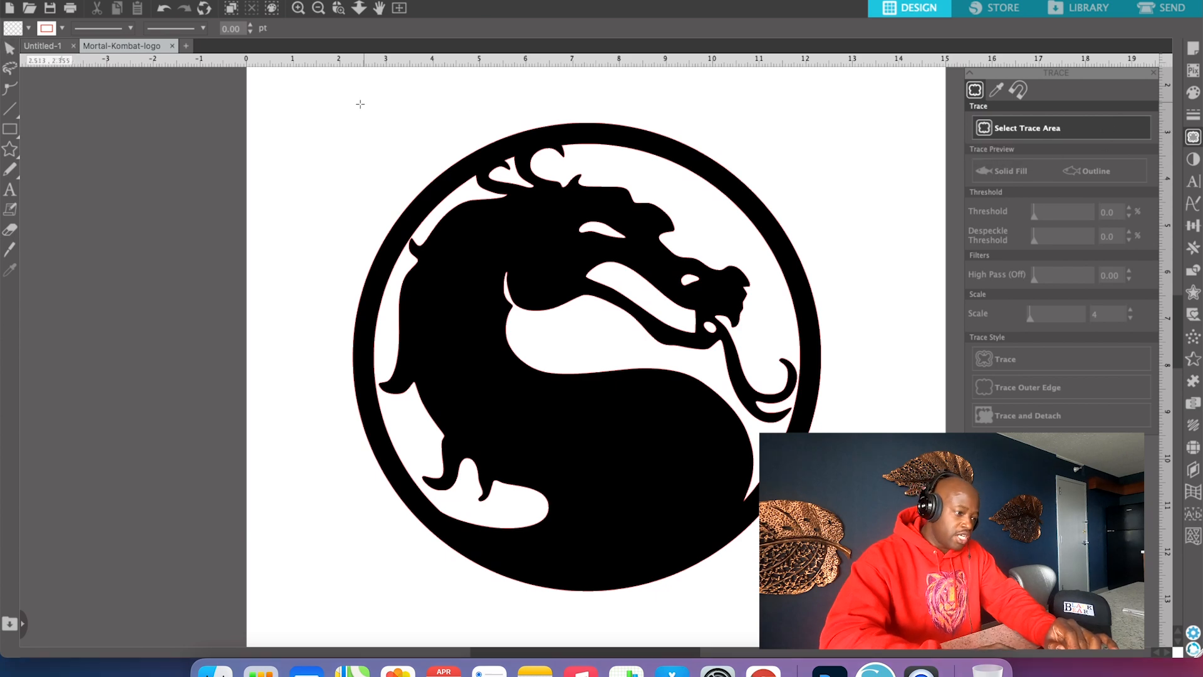
{"action": "mouse_move", "coordinate": [309, 105]}
{"action": "left_mouse_down"}
{"action": "mouse_move", "coordinate": [488, 139]}
{"action": "mouse_move", "coordinate": [633, 219]}
{"action": "mouse_move", "coordinate": [711, 290]}
{"action": "mouse_move", "coordinate": [787, 426]}
{"action": "mouse_move", "coordinate": [849, 593]}
{"action": "mouse_move", "coordinate": [867, 604]}
{"action": "left_mouse_up"}
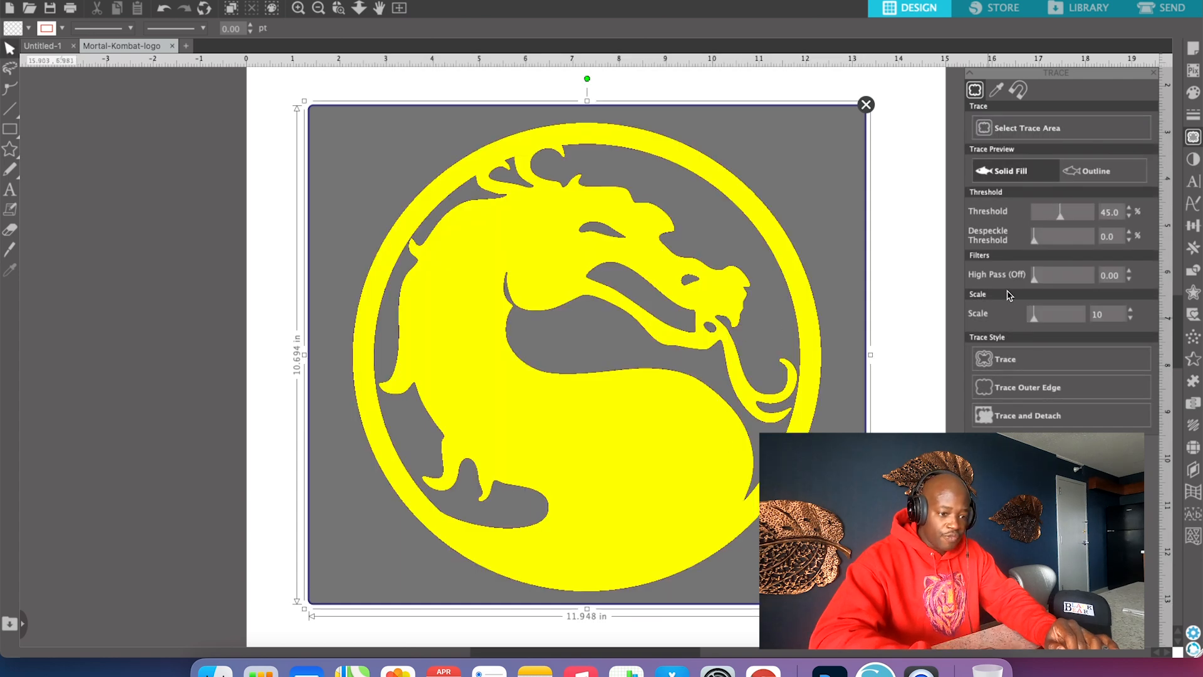
{"action": "mouse_move", "coordinate": [1062, 221]}
{"action": "left_mouse_down"}
{"action": "mouse_move", "coordinate": [1033, 221]}
{"action": "mouse_move", "coordinate": [1052, 219]}
{"action": "mouse_move", "coordinate": [1060, 246]}
{"action": "mouse_move", "coordinate": [1034, 243]}
{"action": "left_mouse_up"}
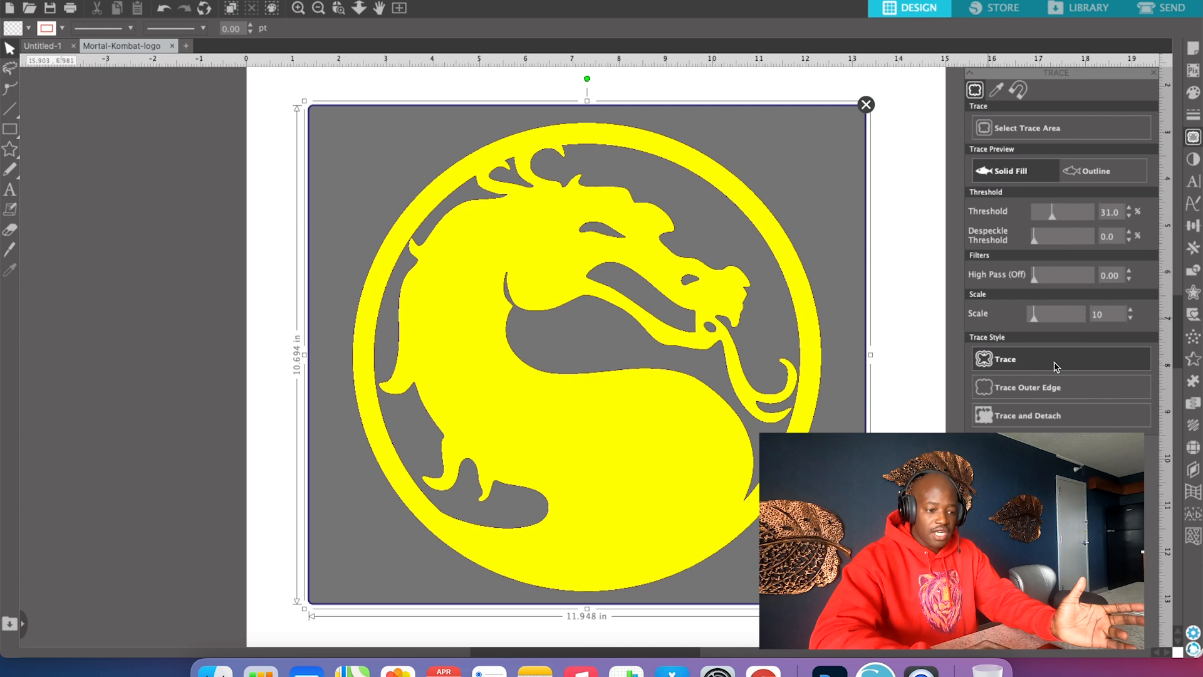
{"action": "left_click", "coordinate": [1033, 366]}
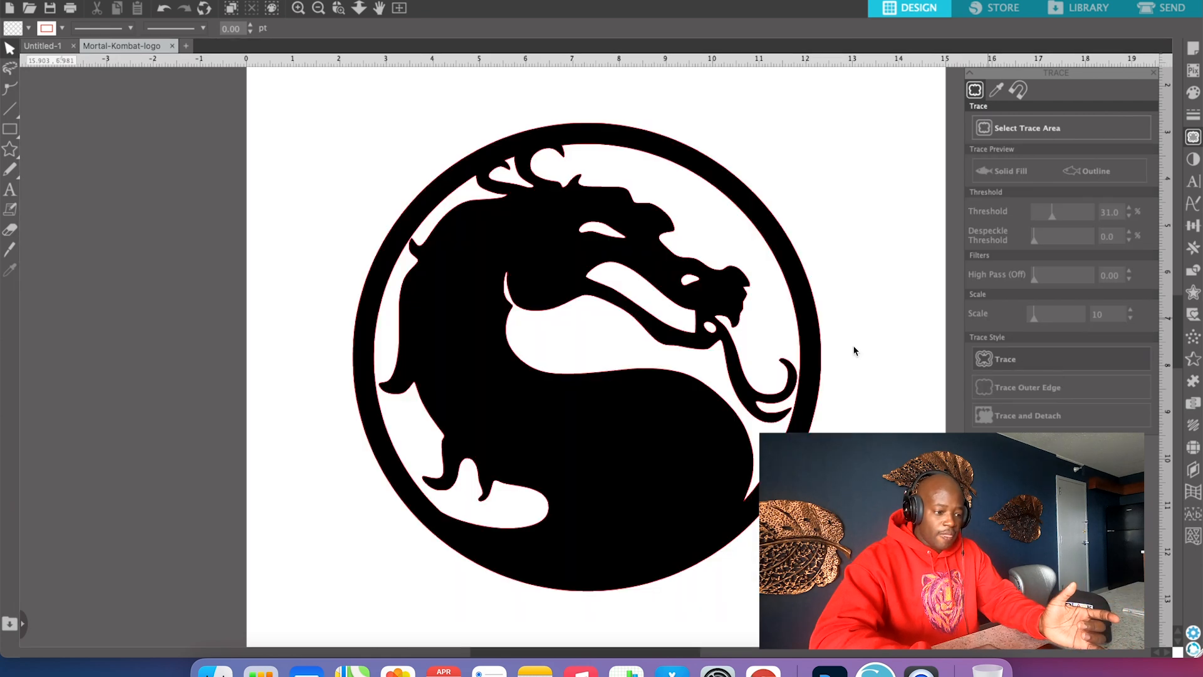
Separate the original logo image from its traced outline and delete the original image.
{"action": "left_click_drag", "start_coordinate": [689, 403], "coordinate": [325, 395]}
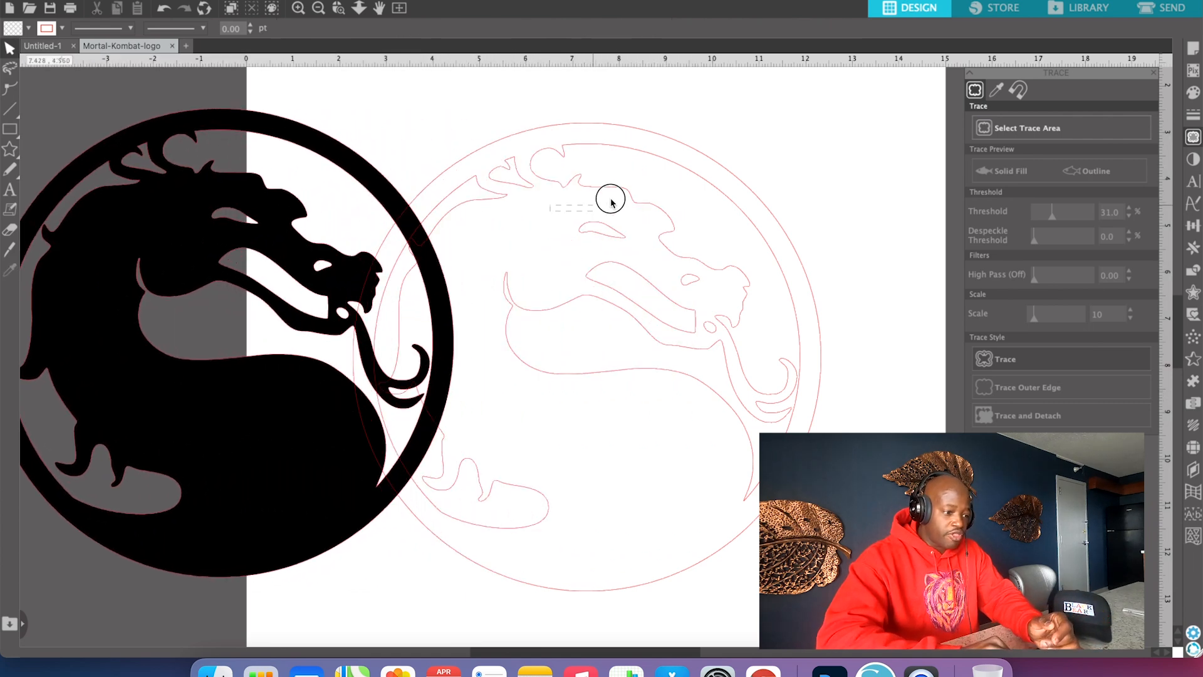
{"action": "left_click_drag", "start_coordinate": [621, 193], "coordinate": [689, 179]}
{"action": "left_click_drag", "start_coordinate": [222, 229], "coordinate": [251, 209]}
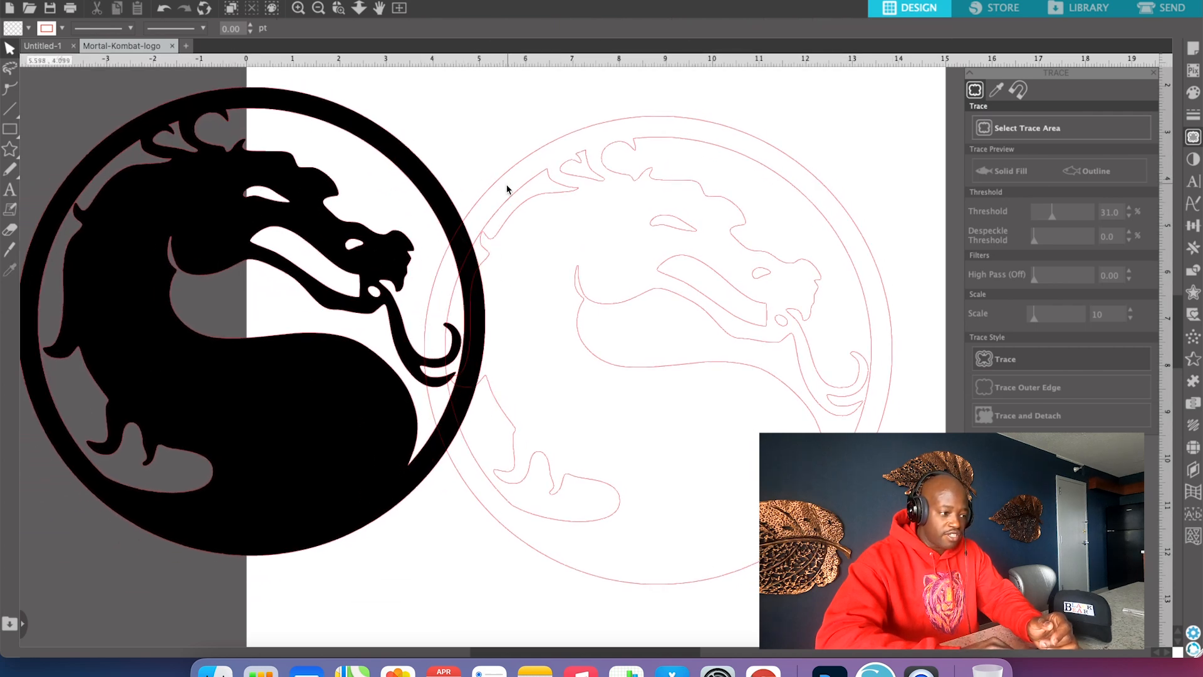
{"action": "left_click", "coordinate": [303, 197]}
{"action": "key", "text": "Delete"}
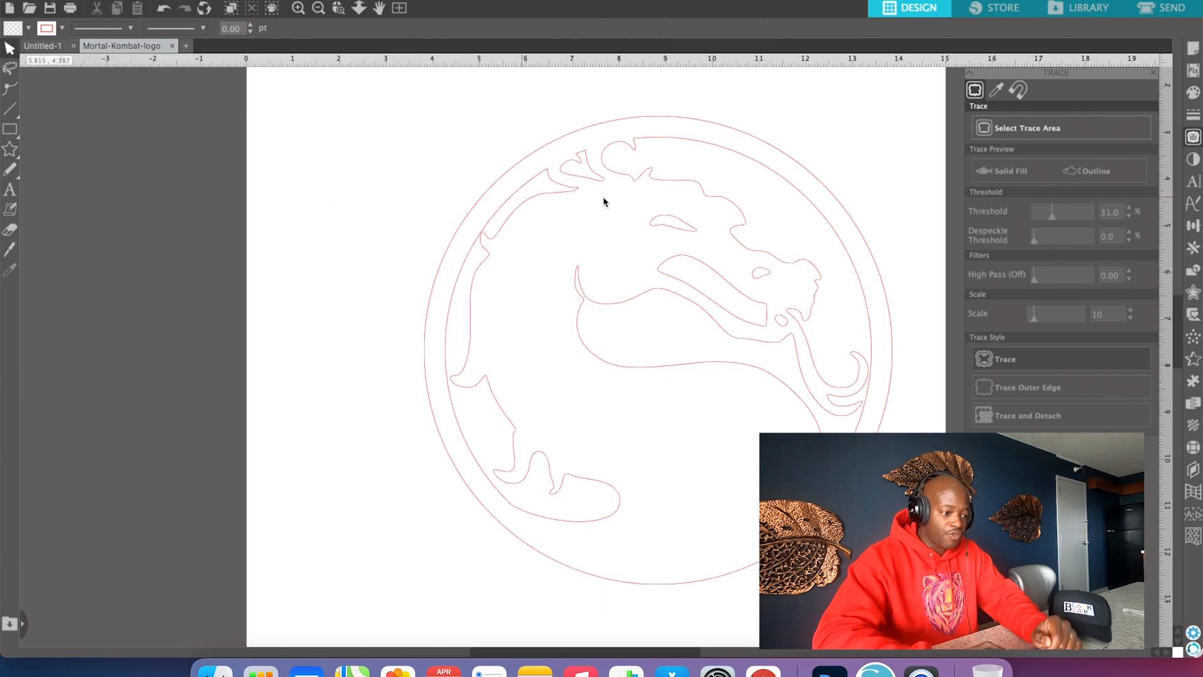
Fill the traced logo outline with solid black.
{"action": "left_click", "coordinate": [629, 176]}
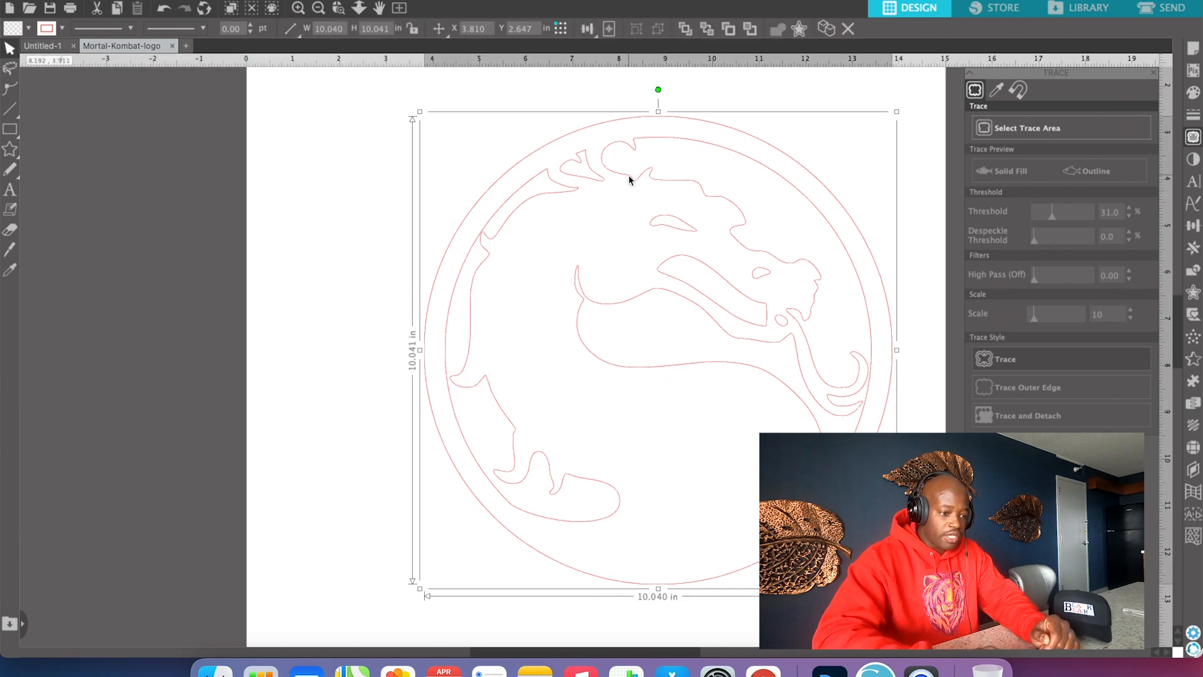
{"action": "left_click", "coordinate": [1193, 93]}
{"action": "left_click", "coordinate": [987, 121]}
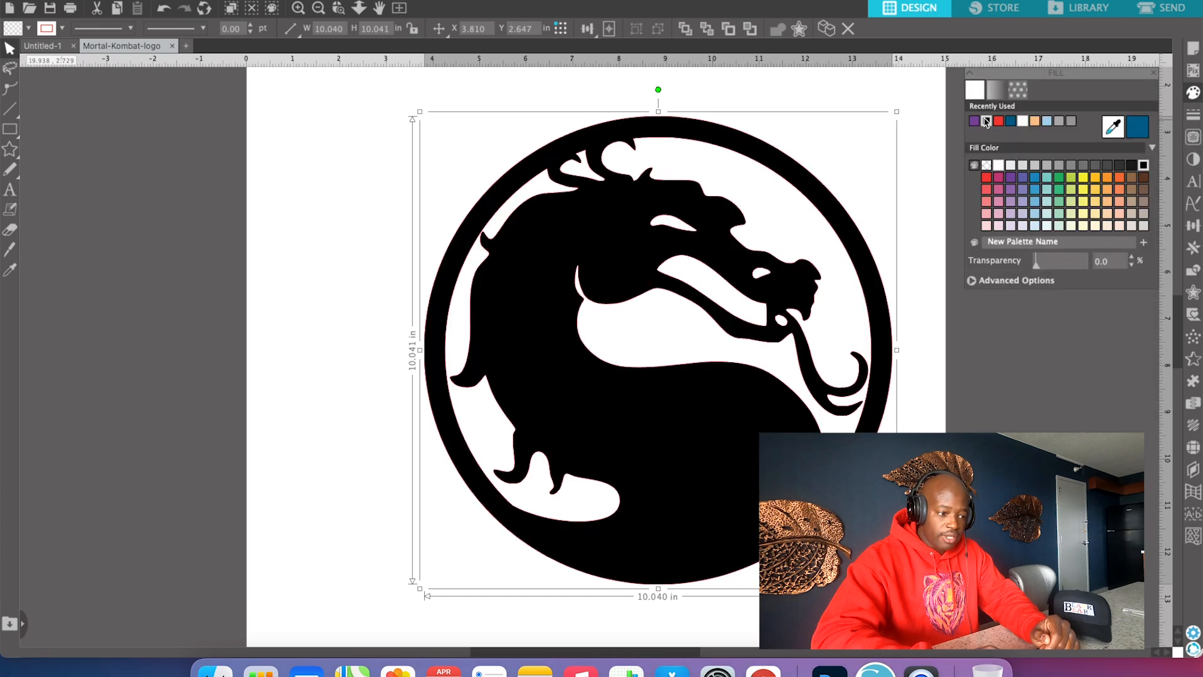
Simplify the edit points of the traced logo and leave point editing.
{"action": "double_click", "coordinate": [730, 282]}
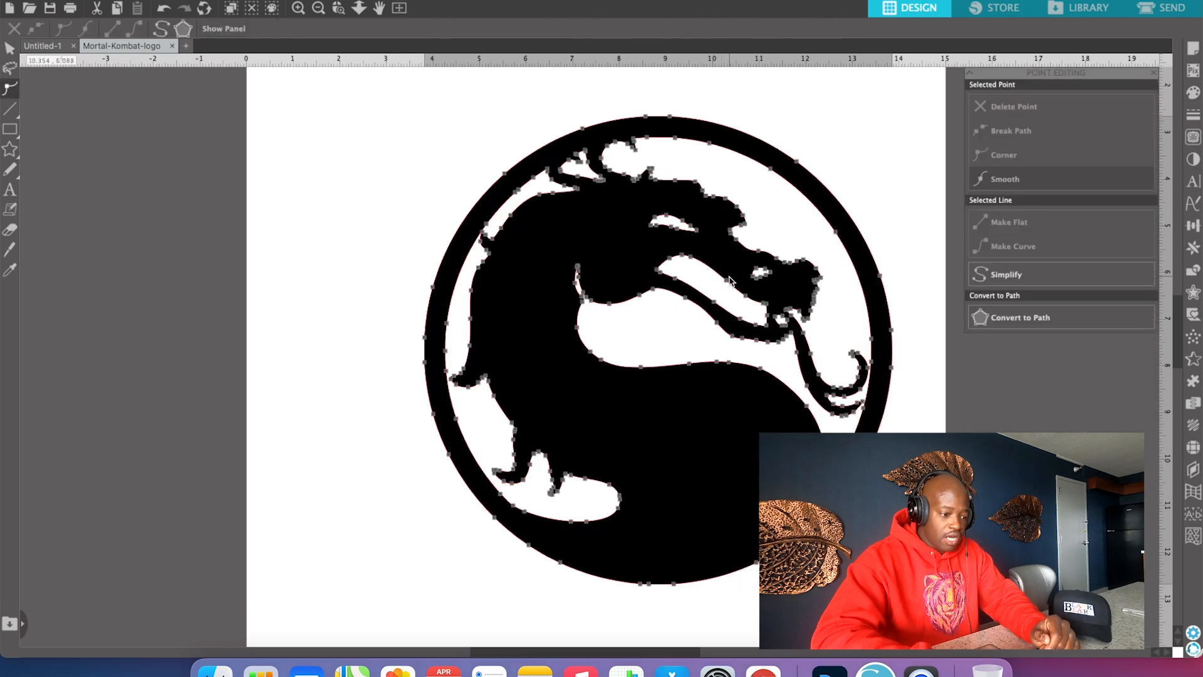
{"action": "left_click", "coordinate": [895, 177]}
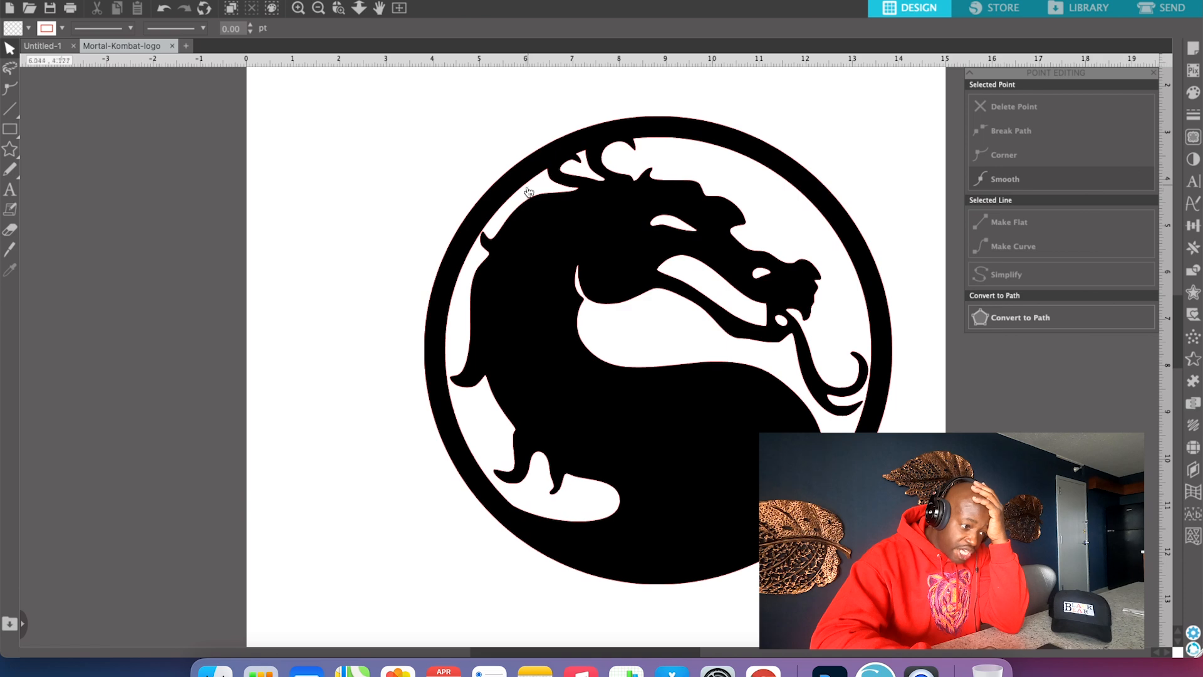
{"action": "double_click", "coordinate": [516, 253]}
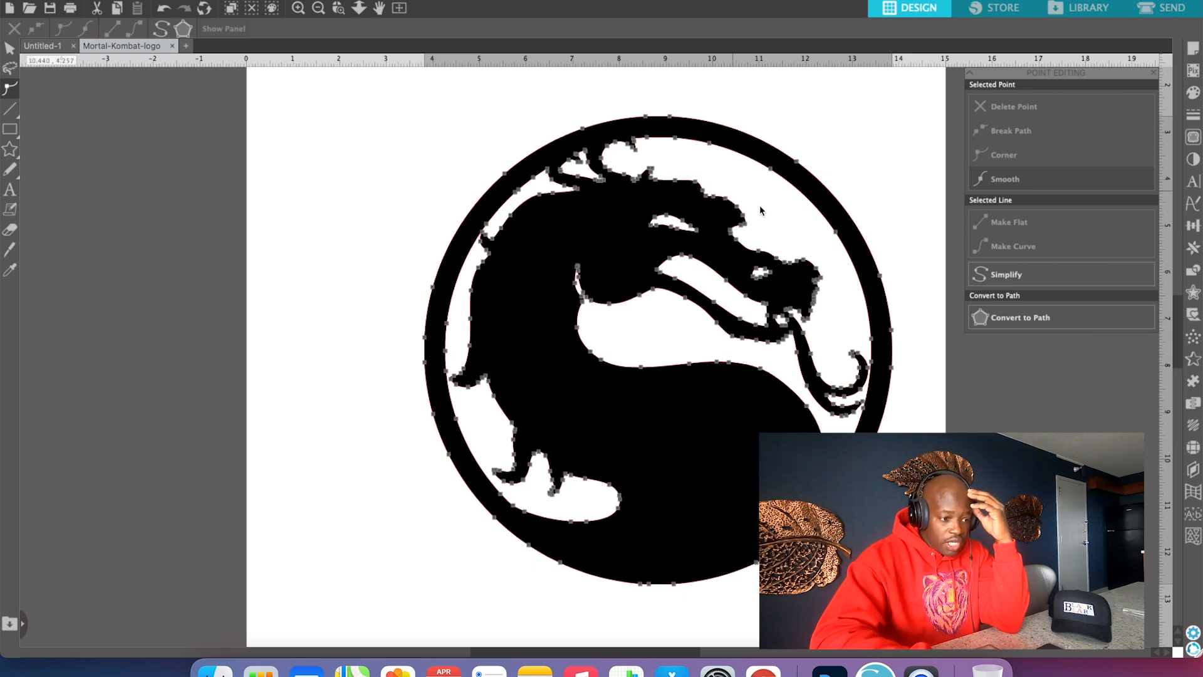
{"action": "left_click", "coordinate": [1032, 280]}
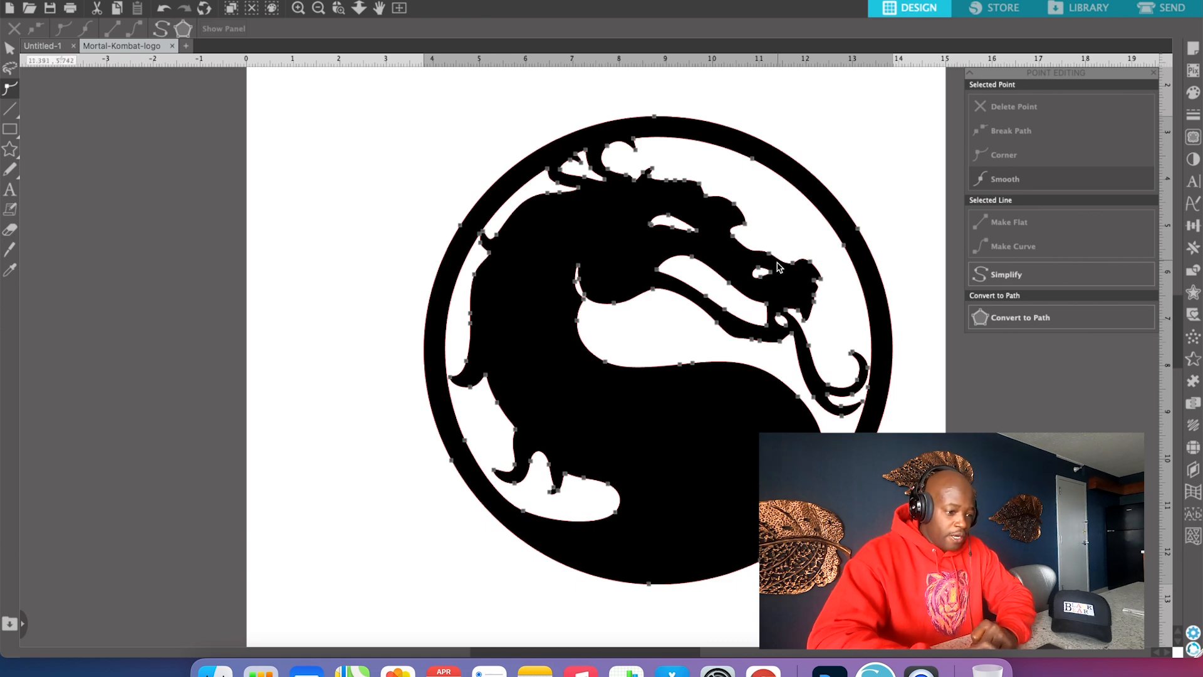
{"action": "left_click", "coordinate": [844, 181]}
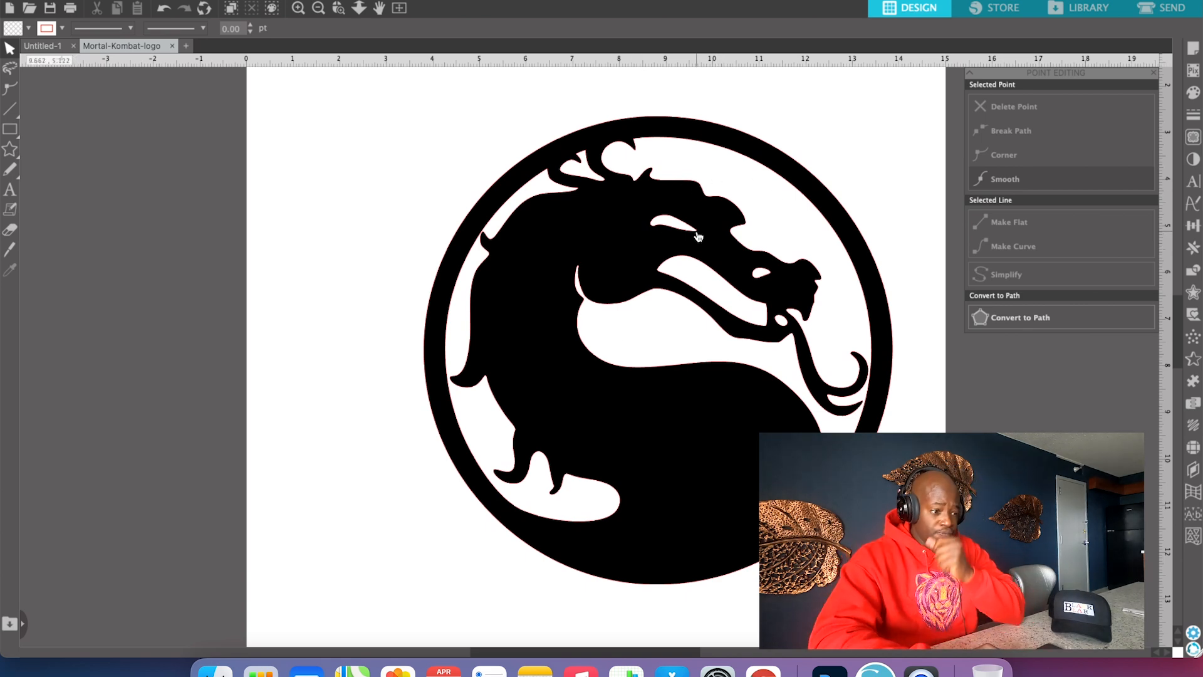
Release the traced logo's compound path and check that its pieces select individually.
{"action": "left_click", "coordinate": [621, 261]}
{"action": "right_click", "coordinate": [619, 259]}
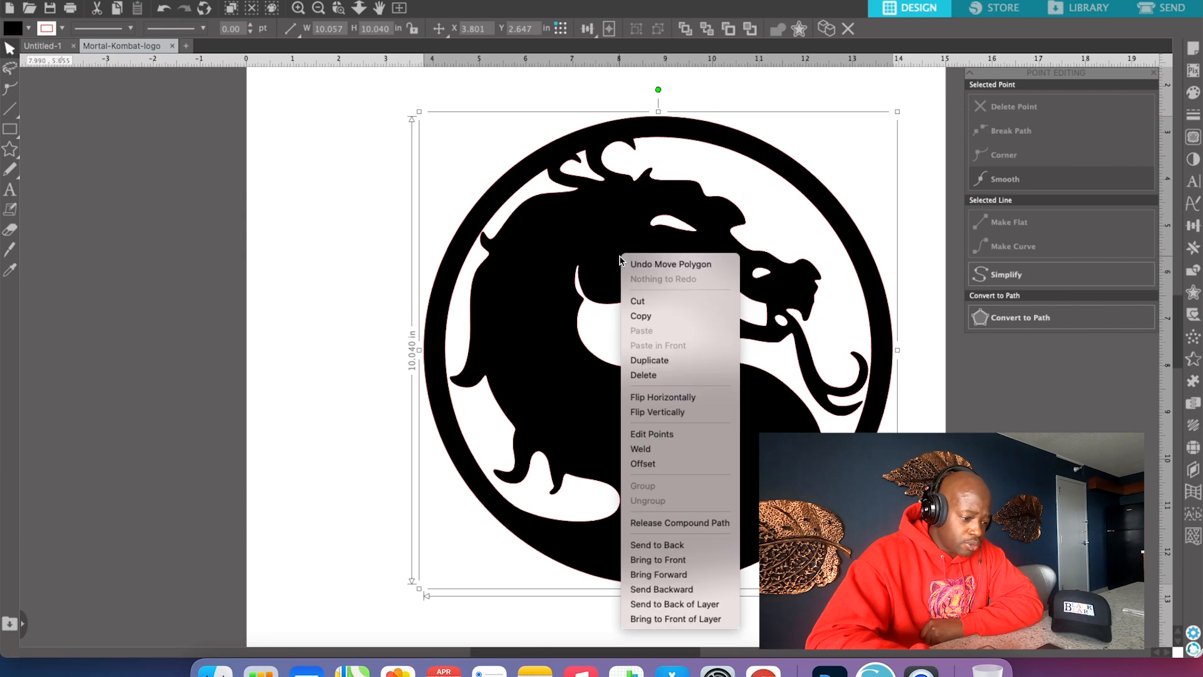
{"action": "left_click", "coordinate": [661, 524]}
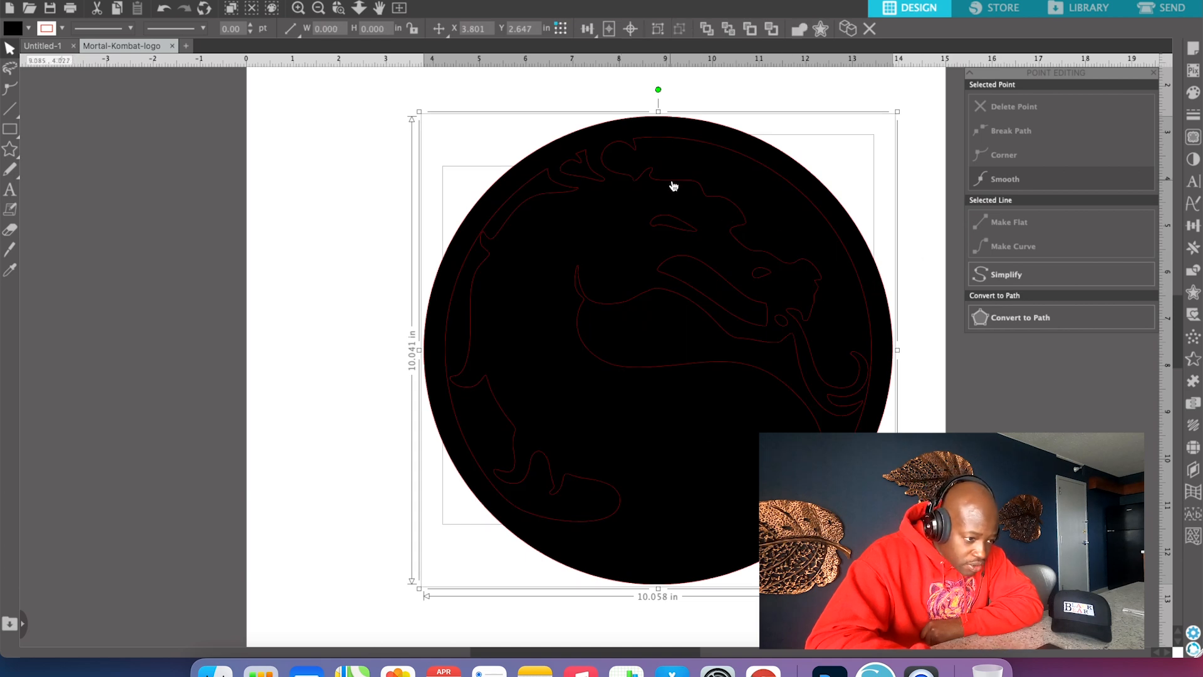
{"action": "left_click", "coordinate": [923, 173]}
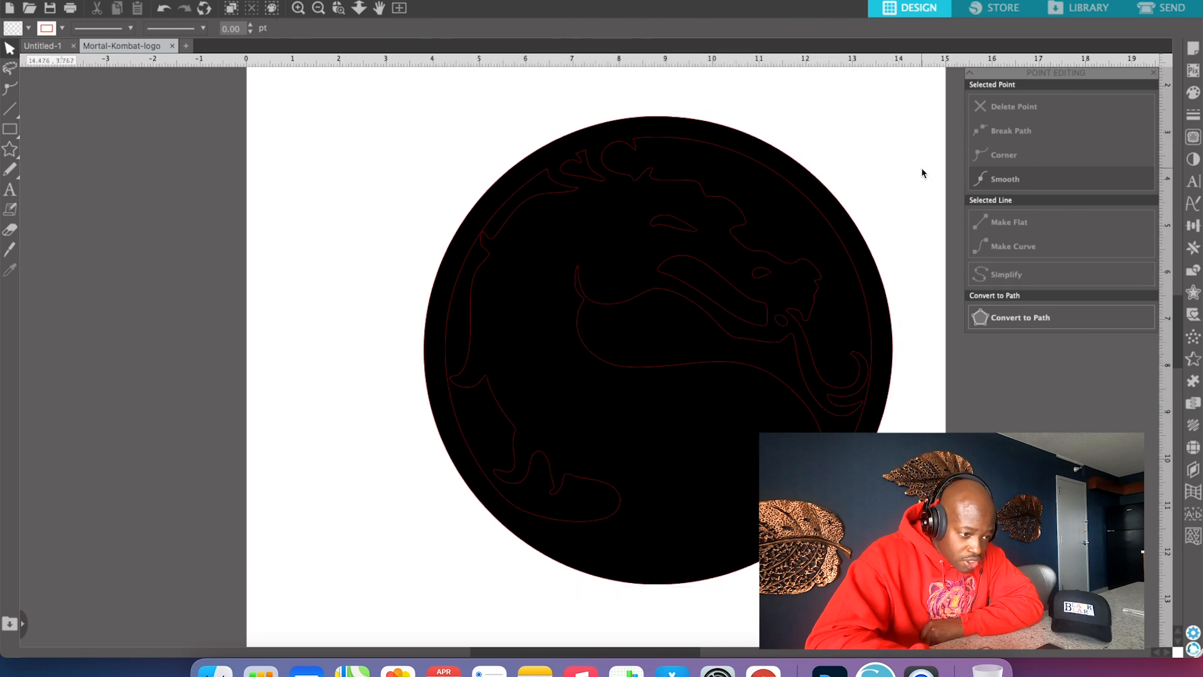
{"action": "left_click", "coordinate": [776, 237]}
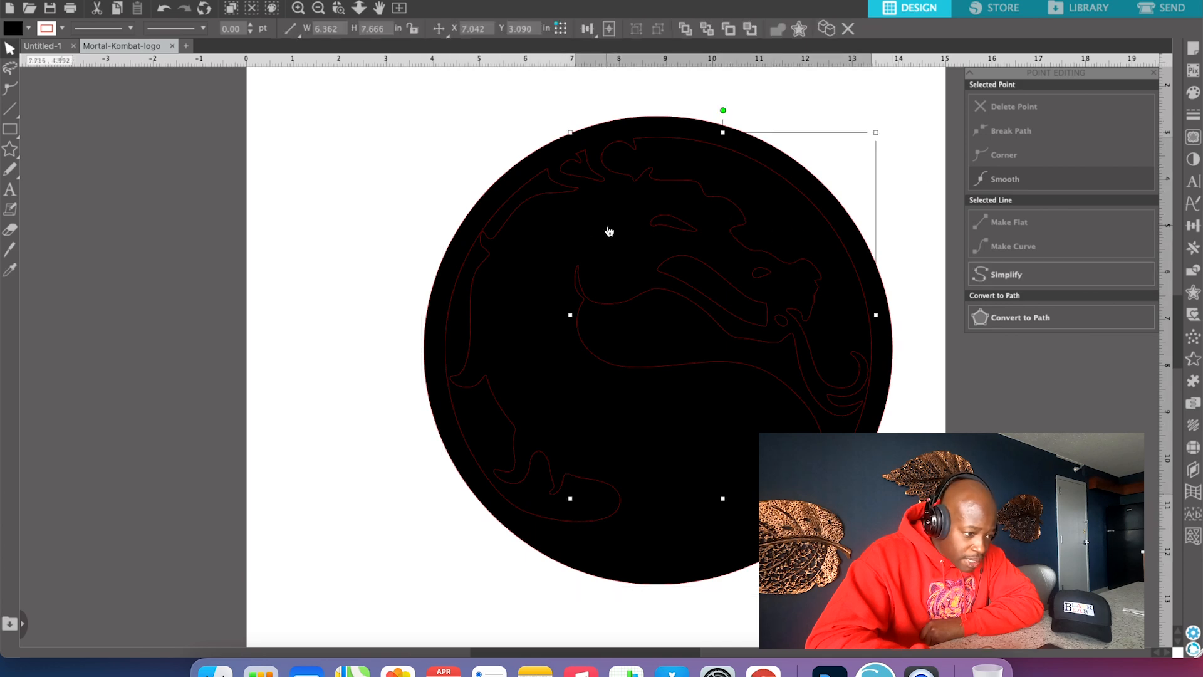
{"action": "left_click", "coordinate": [395, 385]}
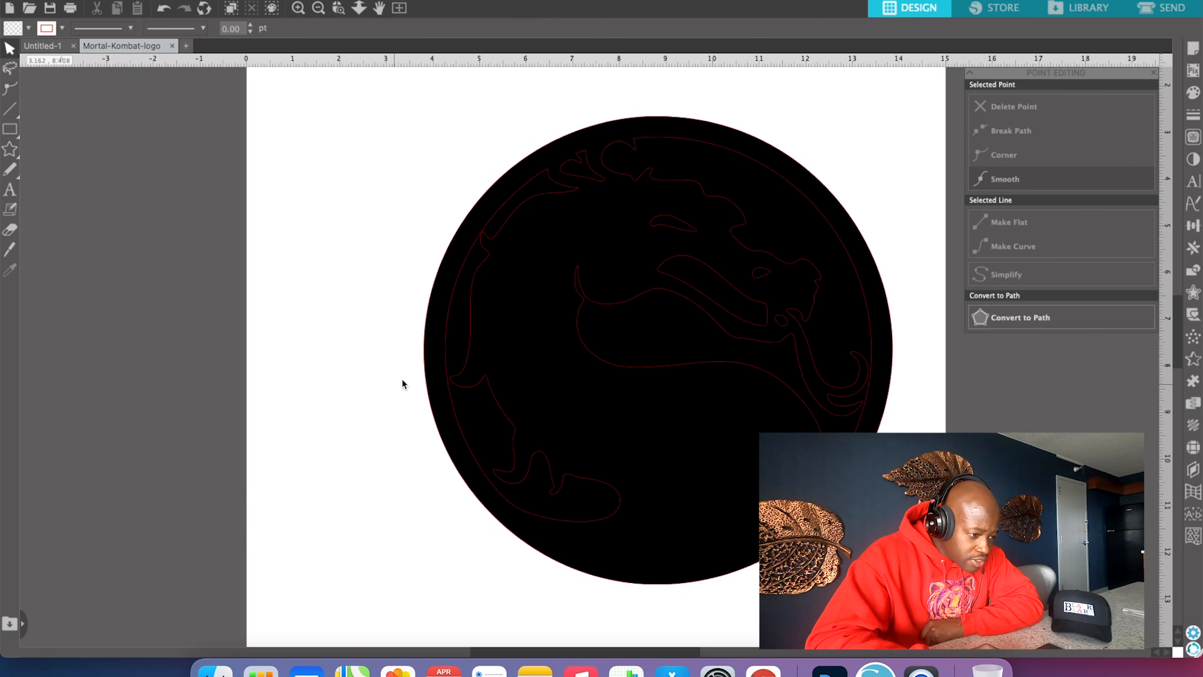
Fill the background piece along the dragon's back, inside the ring, with solid red.
{"action": "left_click", "coordinate": [458, 343]}
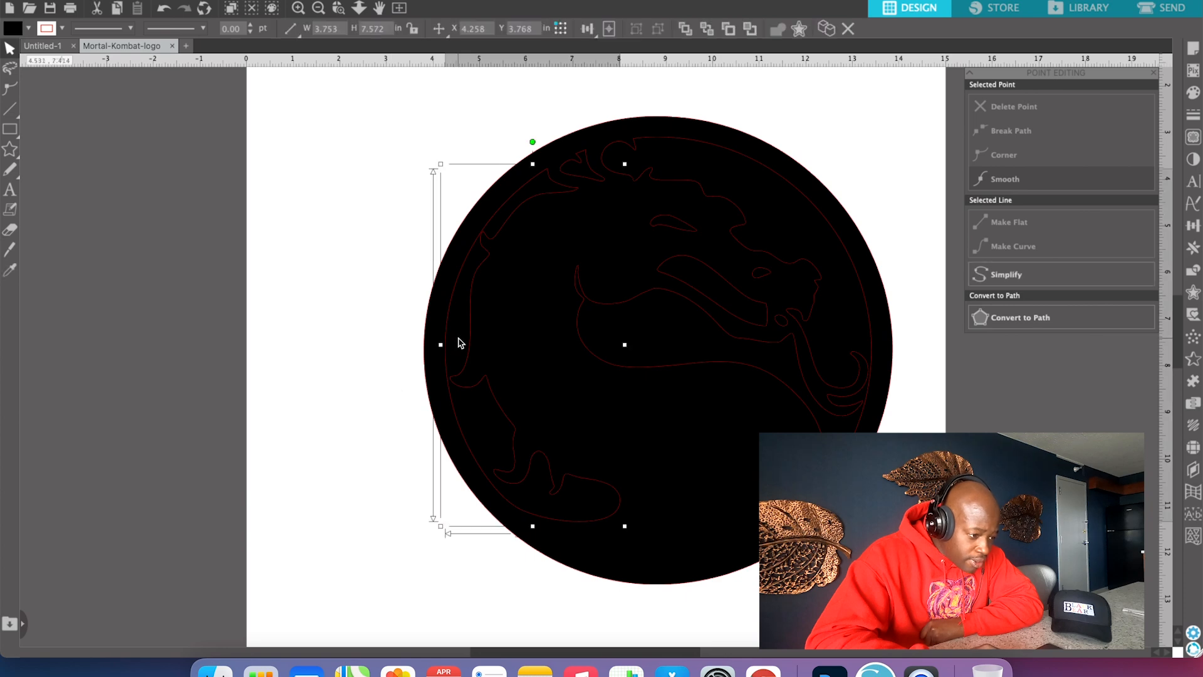
{"action": "left_click", "coordinate": [1193, 92]}
{"action": "left_click", "coordinate": [1025, 122]}
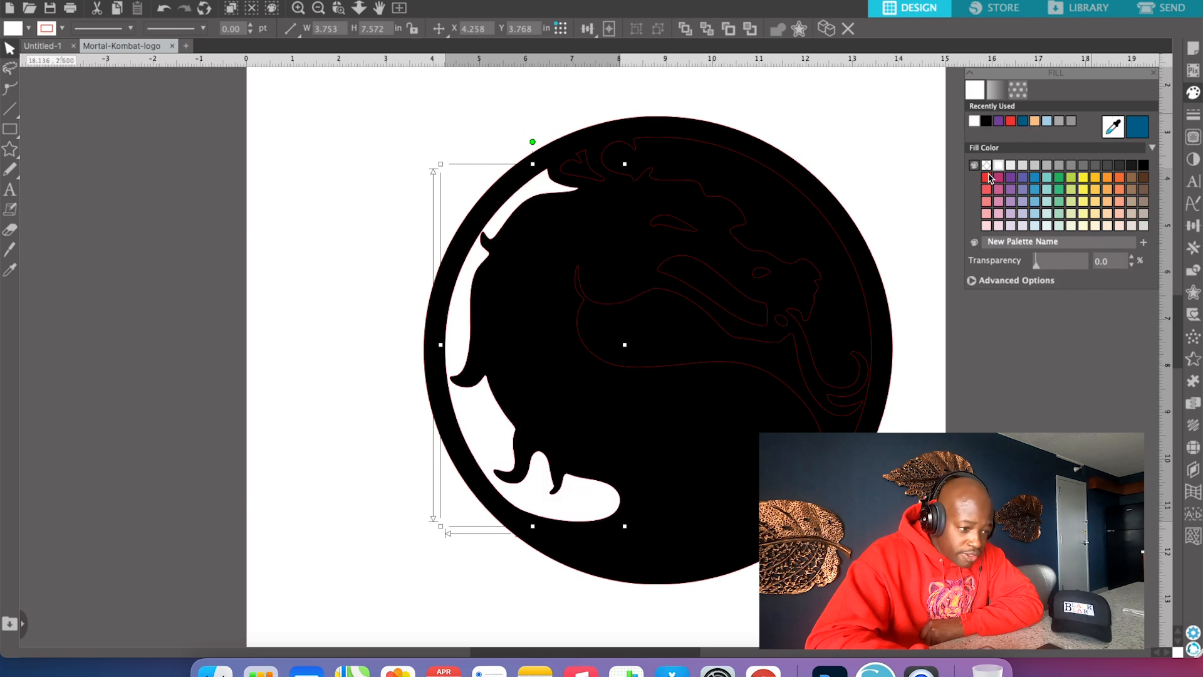
{"action": "left_click", "coordinate": [986, 177]}
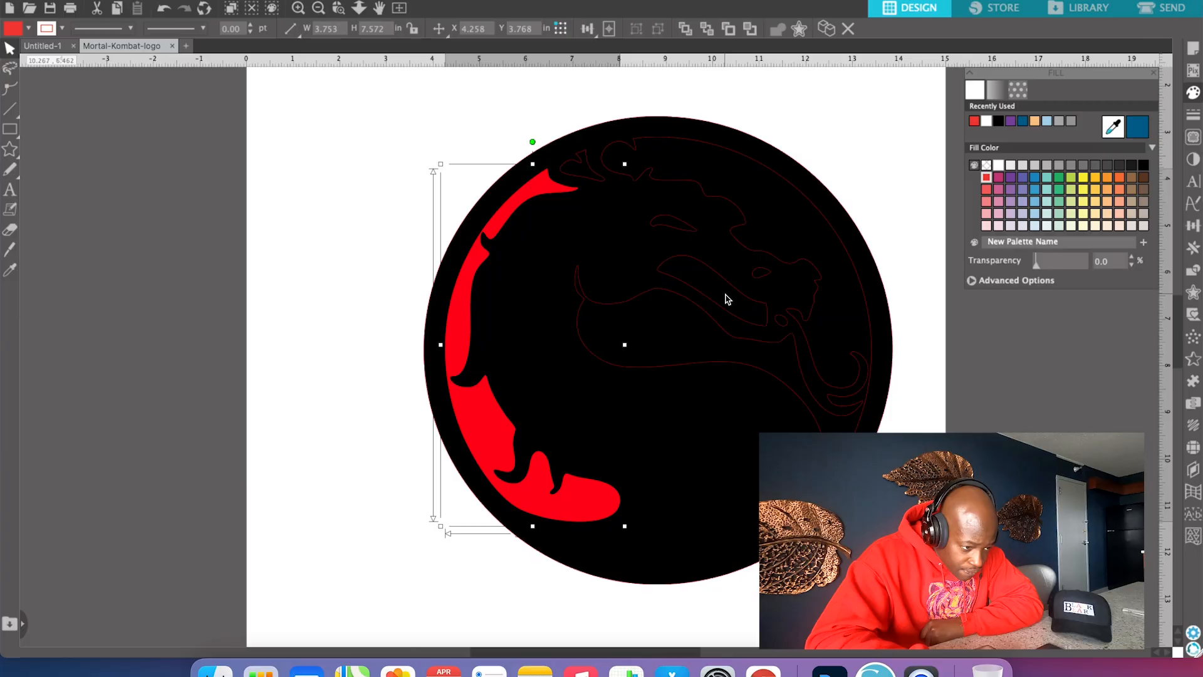
Fill the dragon's mouth opening and the large background piece in front of its head and neck with the same red.
{"action": "left_click", "coordinate": [725, 294]}
{"action": "left_click", "coordinate": [974, 121]}
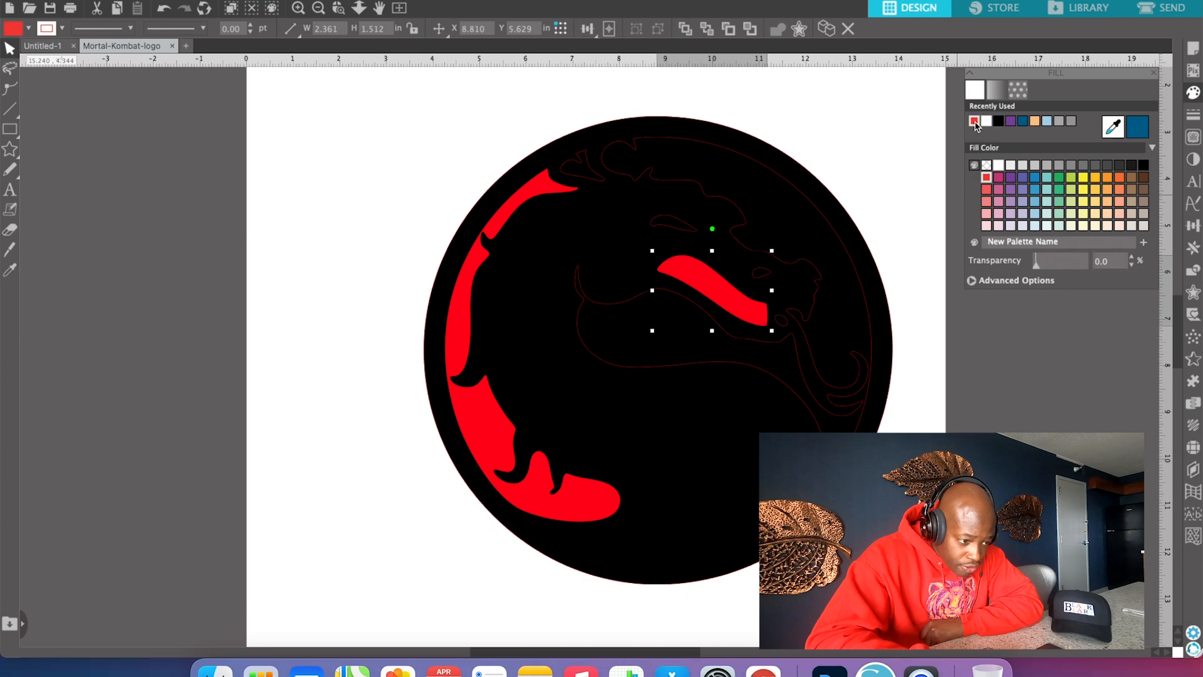
{"action": "left_click", "coordinate": [658, 360]}
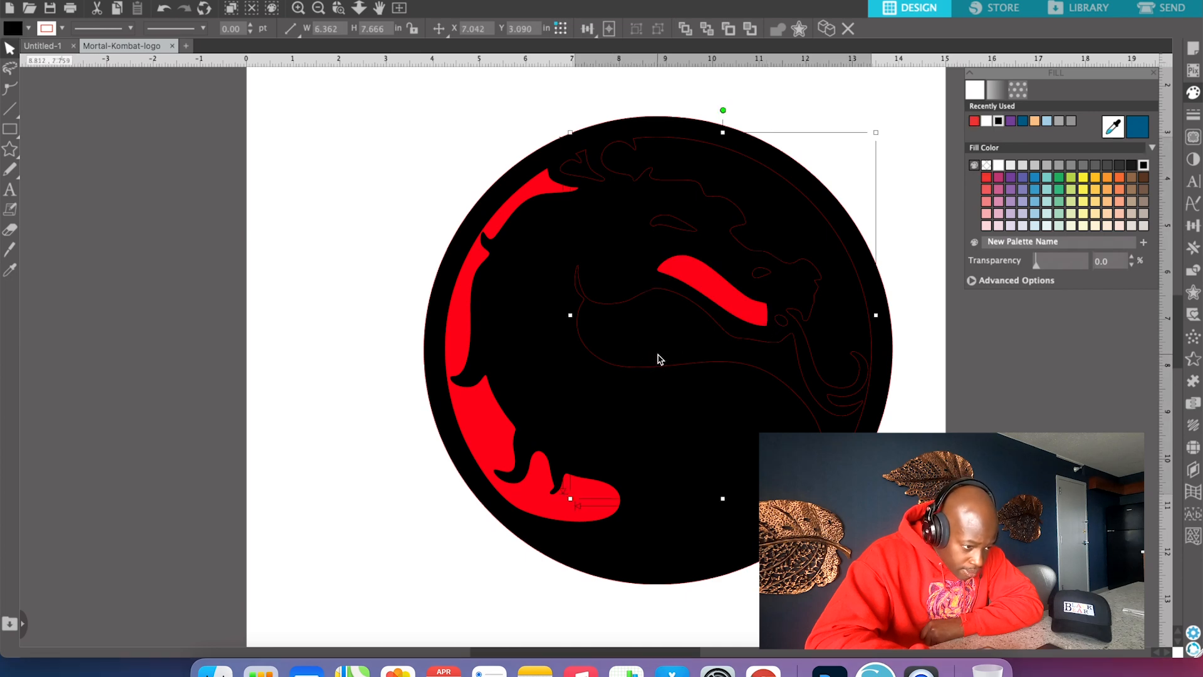
{"action": "left_click", "coordinate": [974, 121]}
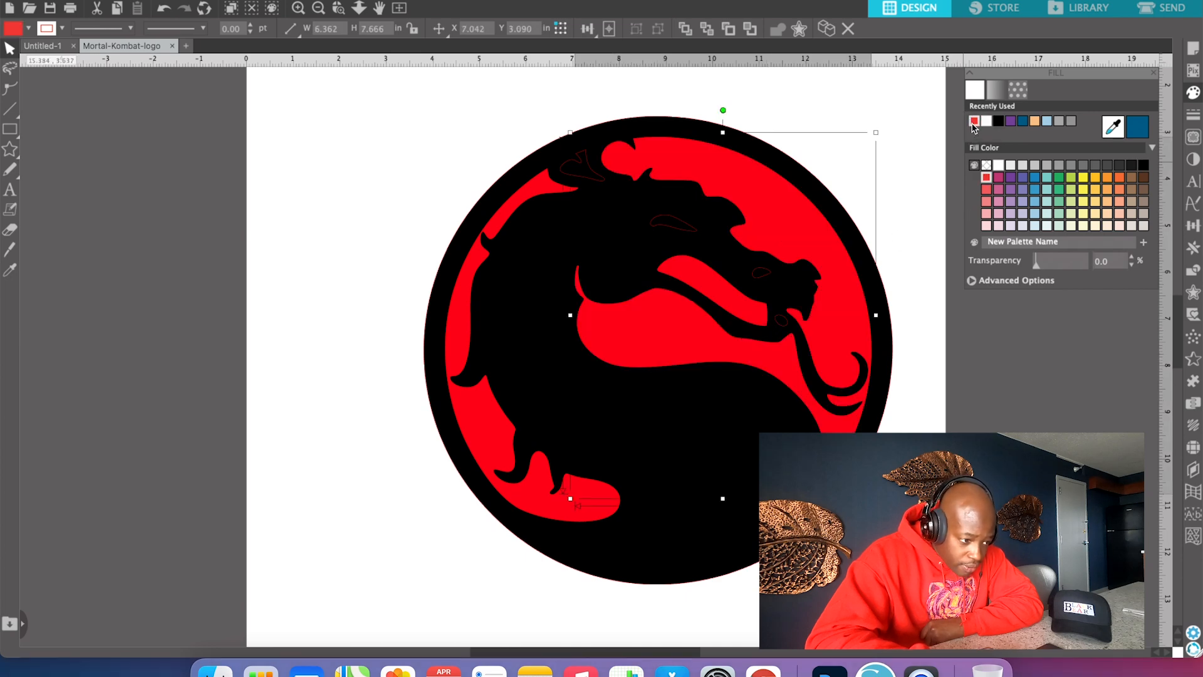
Fill the dragon's eye with yellow and undo the accidental shift of the outer black circle.
{"action": "left_click", "coordinate": [680, 223]}
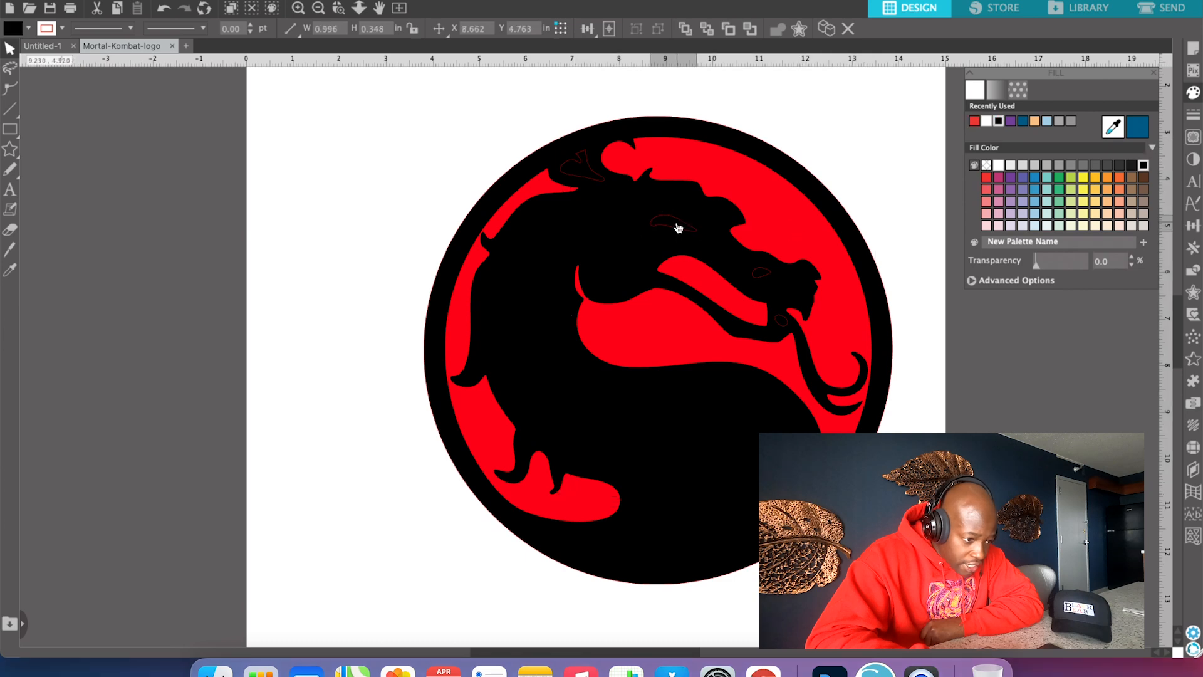
{"action": "left_click", "coordinate": [1084, 178]}
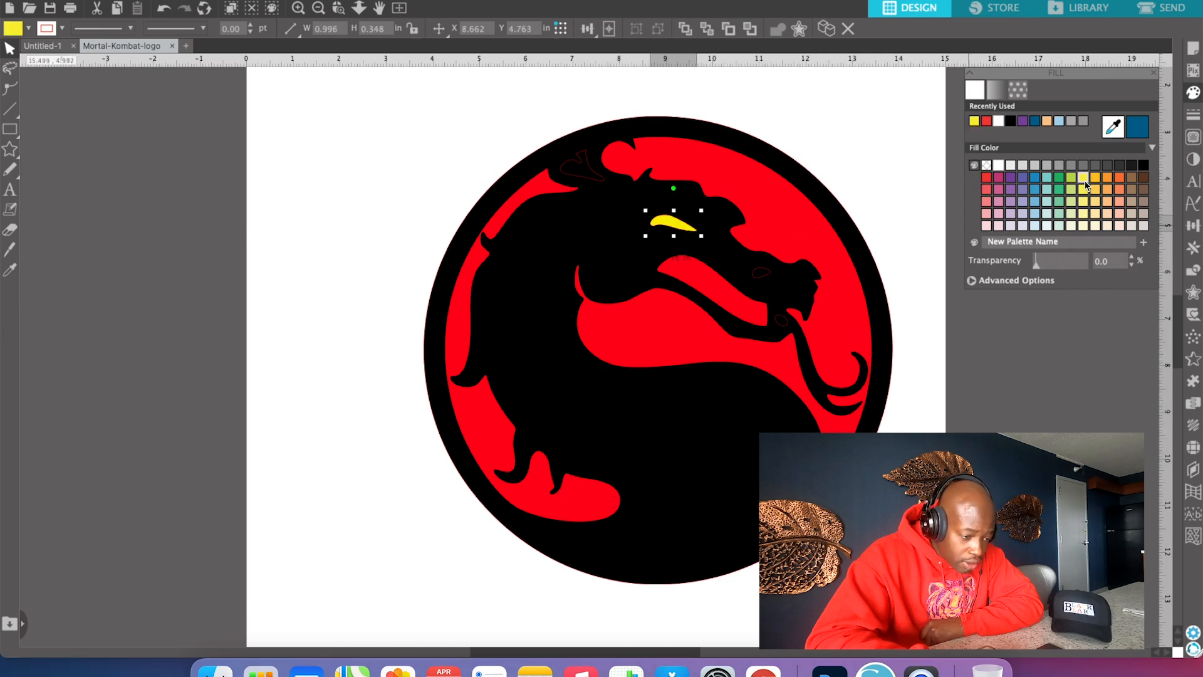
{"action": "left_click_drag", "start_coordinate": [729, 489], "coordinate": [722, 481]}
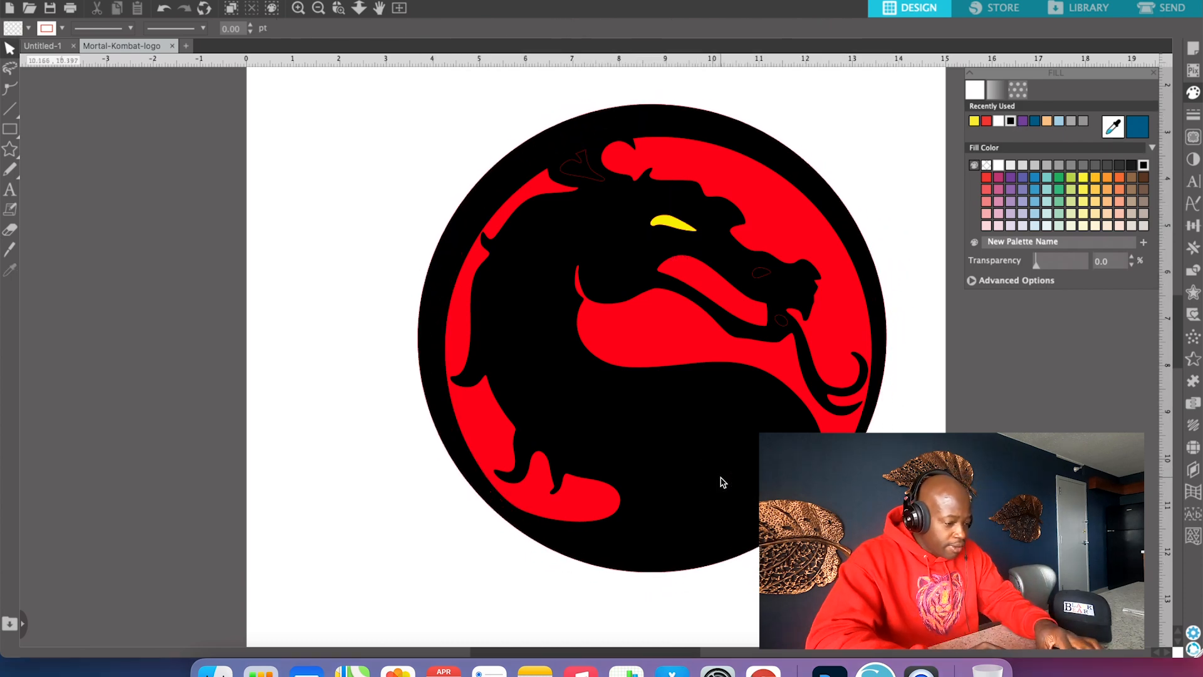
{"action": "key", "text": "super+z"}
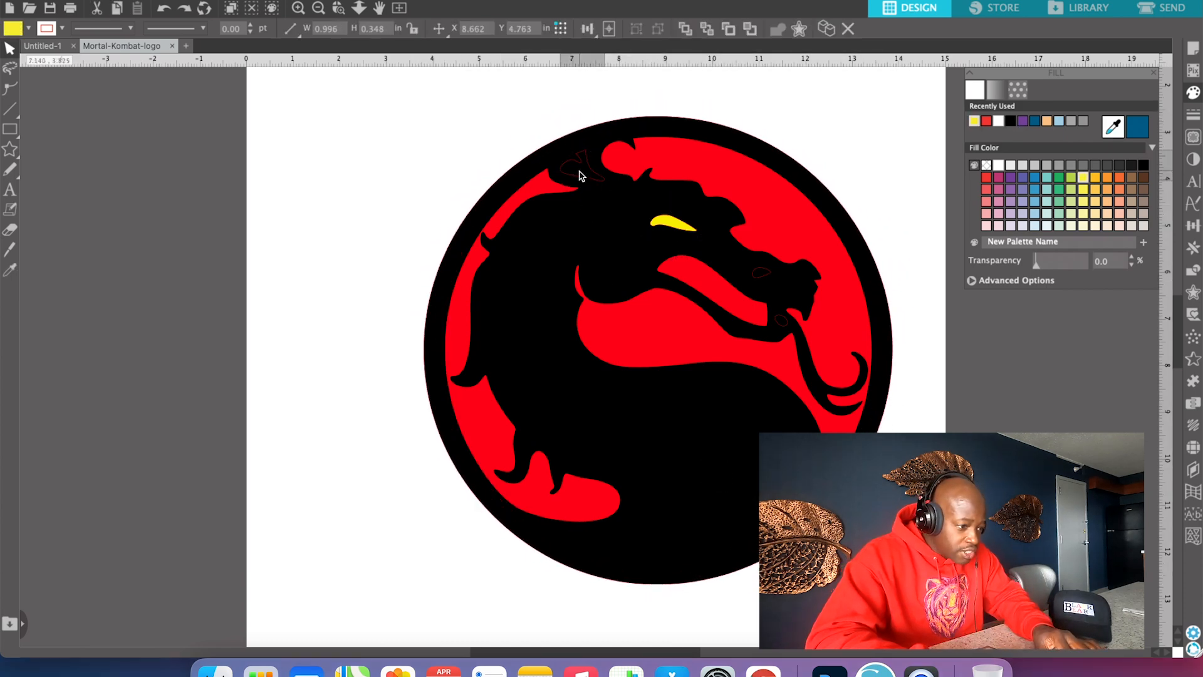
Fill the small gap between the horns on the dragon's head with red and undo the accidental move of the eye.
{"action": "left_click", "coordinate": [577, 167]}
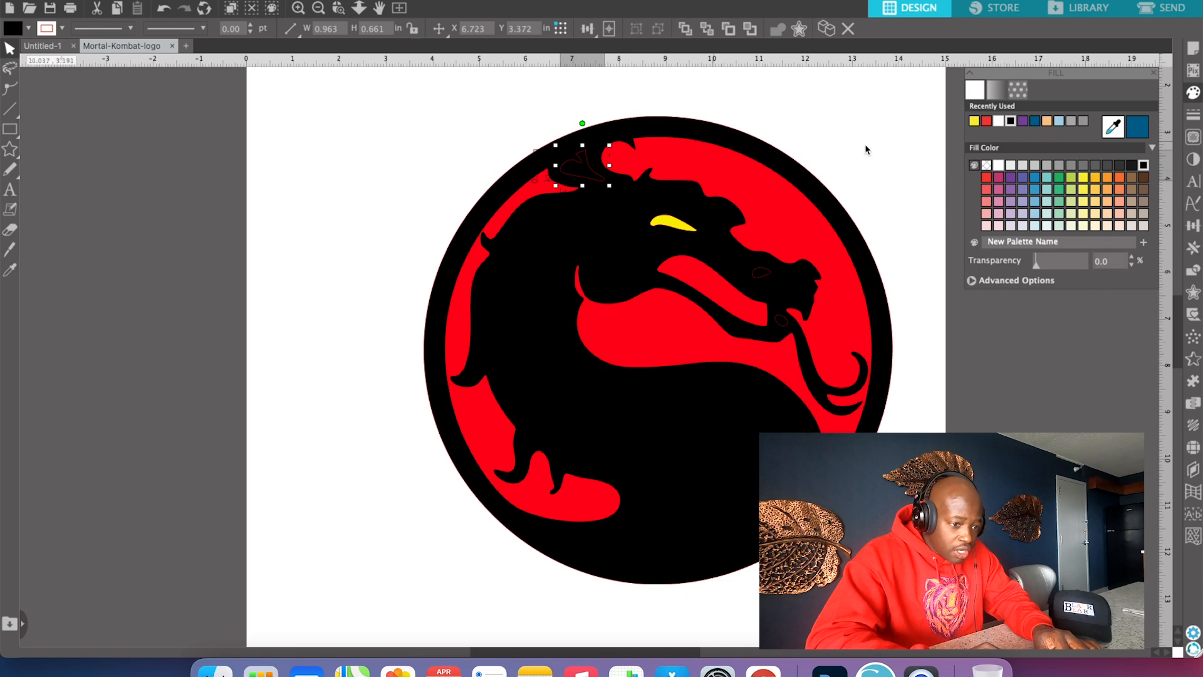
{"action": "left_click", "coordinate": [987, 122]}
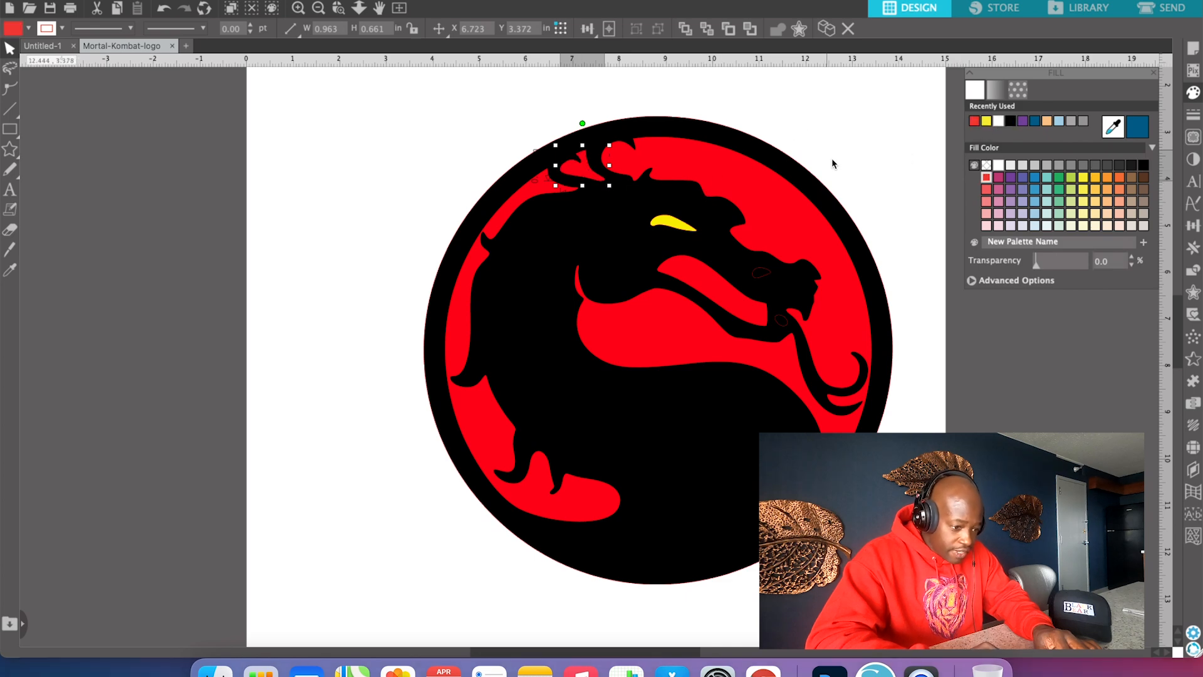
{"action": "left_click_drag", "start_coordinate": [677, 229], "coordinate": [617, 243]}
{"action": "key", "text": "super+z"}
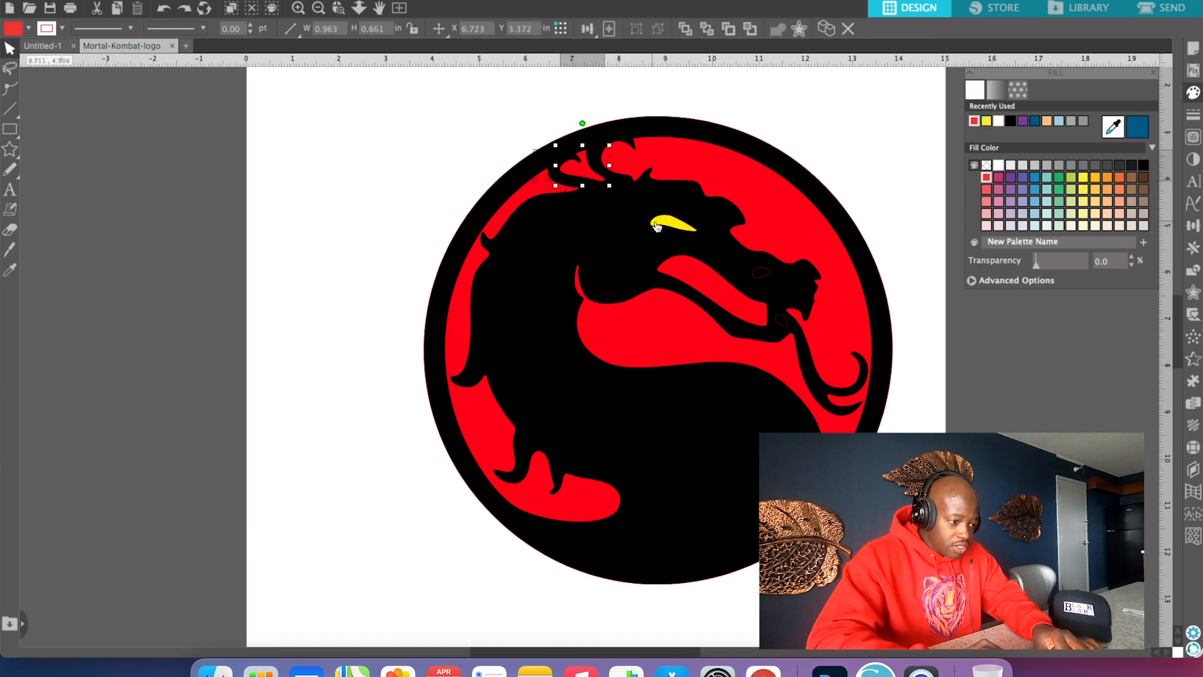
Try to combine all the logo pieces into a compound path and move the result, and undo both changes.
{"action": "left_click", "coordinate": [498, 115]}
{"action": "left_click_drag", "start_coordinate": [391, 126], "coordinate": [913, 561]}
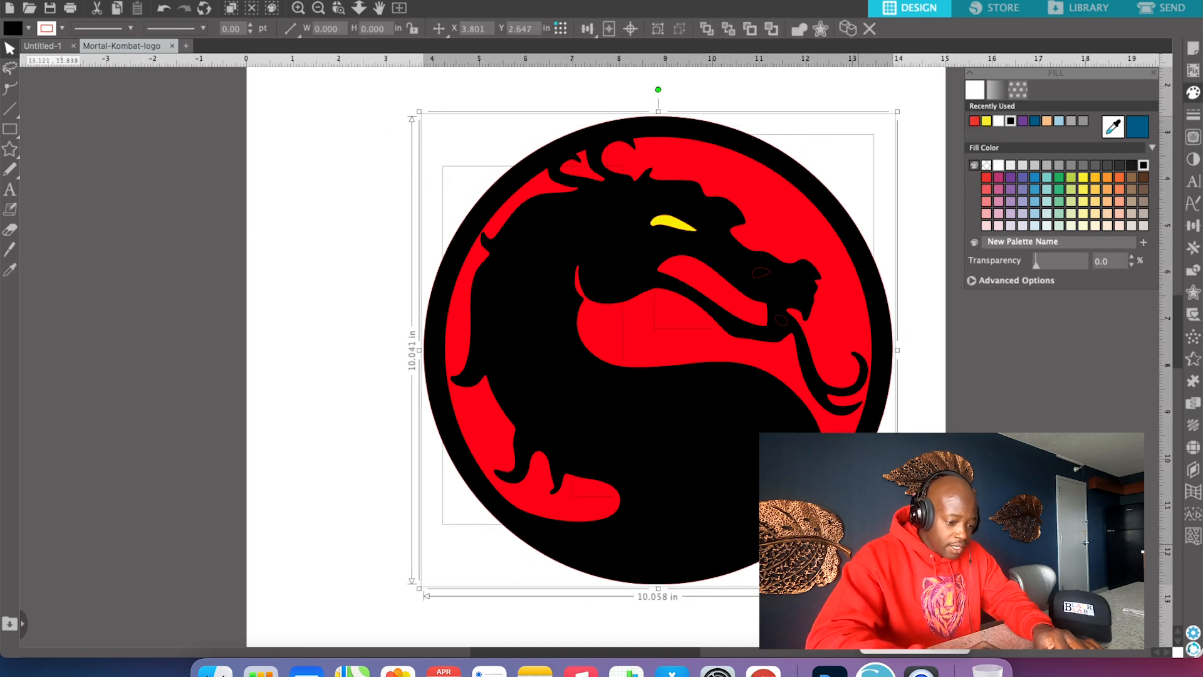
{"action": "right_click", "coordinate": [860, 374]}
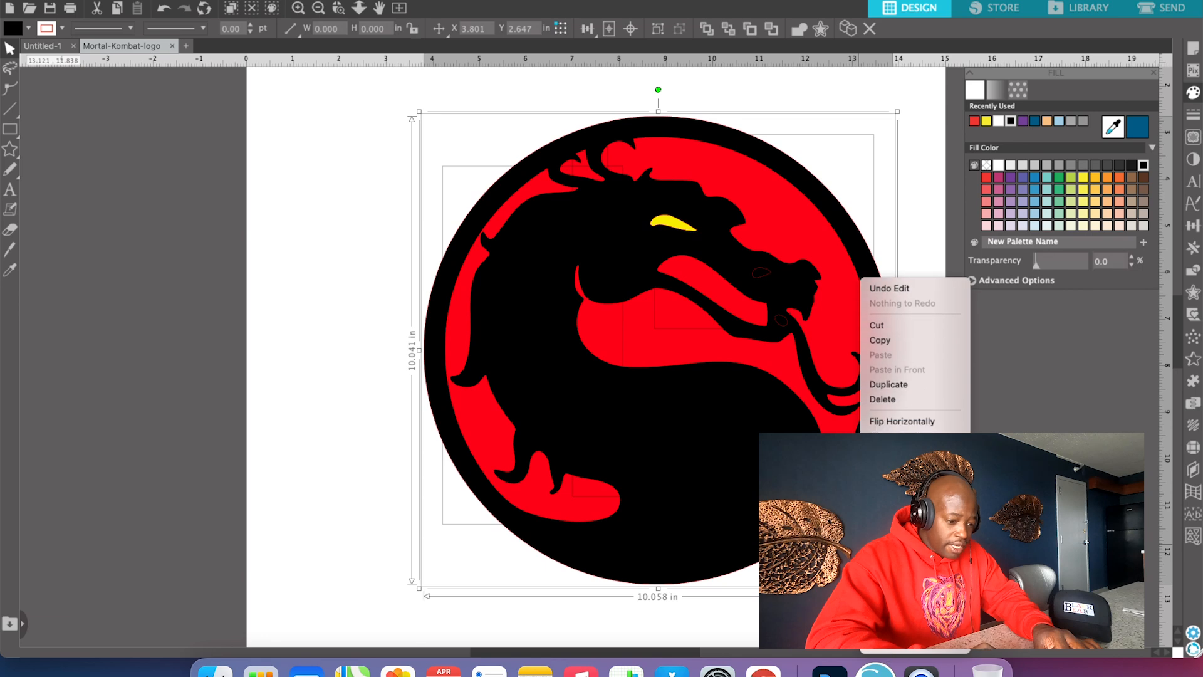
{"action": "left_click", "coordinate": [899, 495]}
{"action": "left_click_drag", "start_coordinate": [773, 473], "coordinate": [733, 457]}
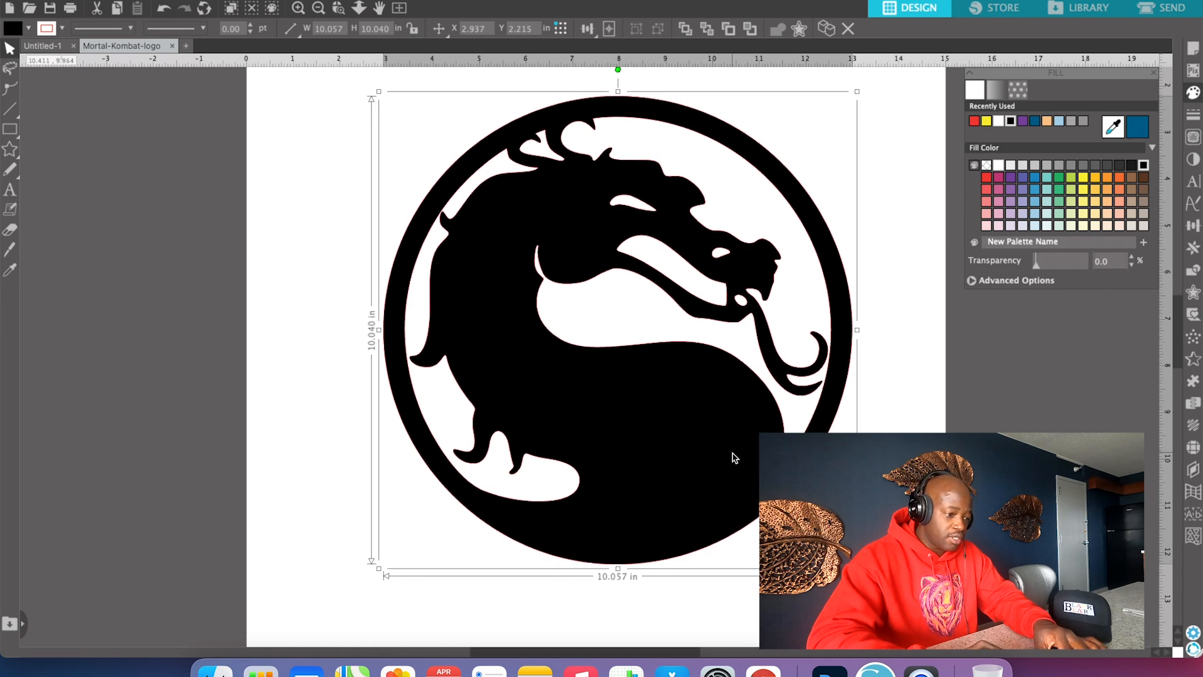
{"action": "key", "text": "super+z"}
{"action": "key", "text": "super+z"}
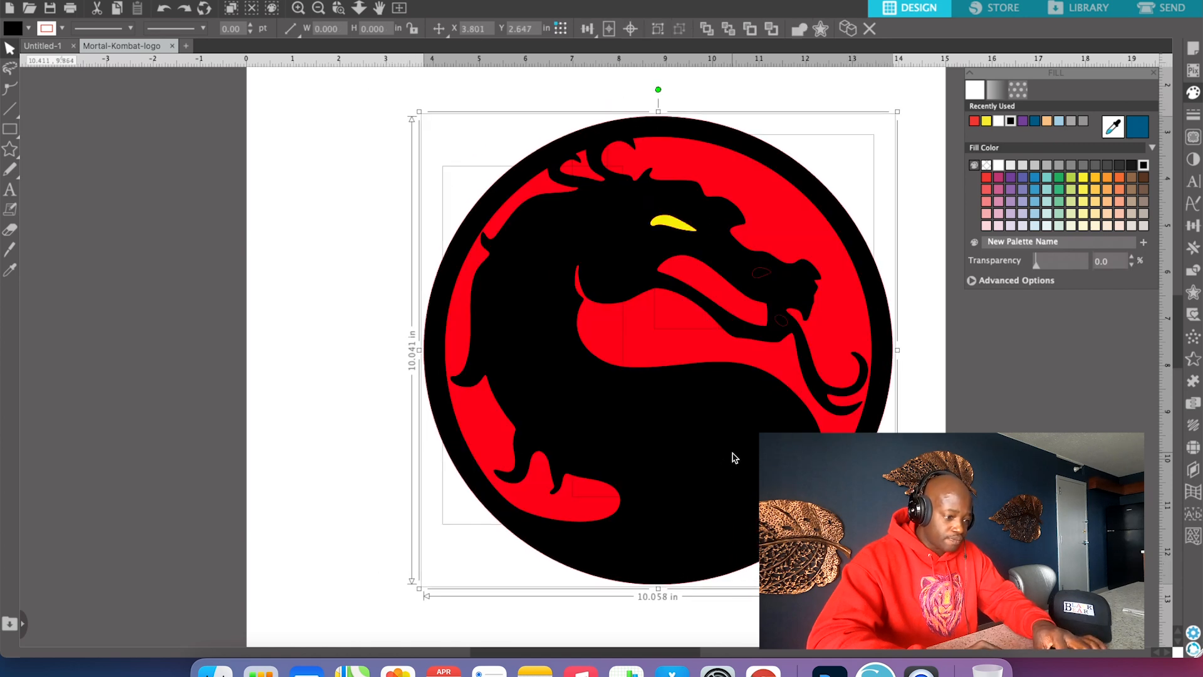
Group all the coloured logo pieces and move the group to about X 2.16, Y 2.65 in on the page.
{"action": "left_click", "coordinate": [934, 352]}
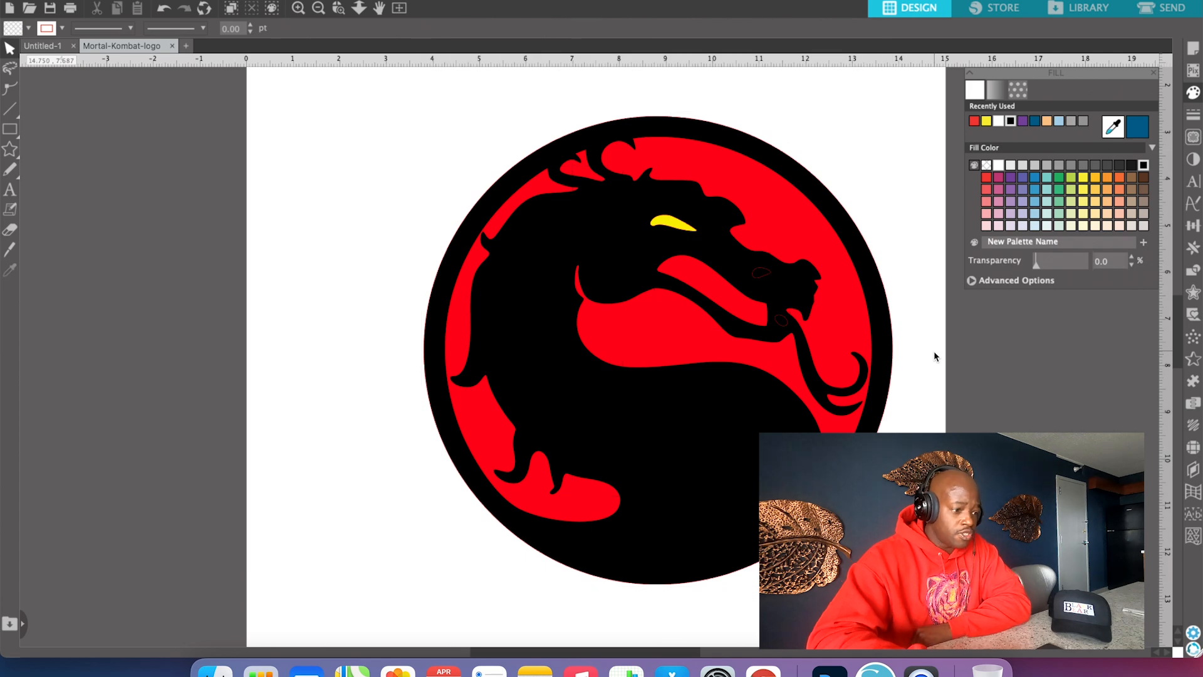
{"action": "left_click_drag", "start_coordinate": [358, 103], "coordinate": [898, 617]}
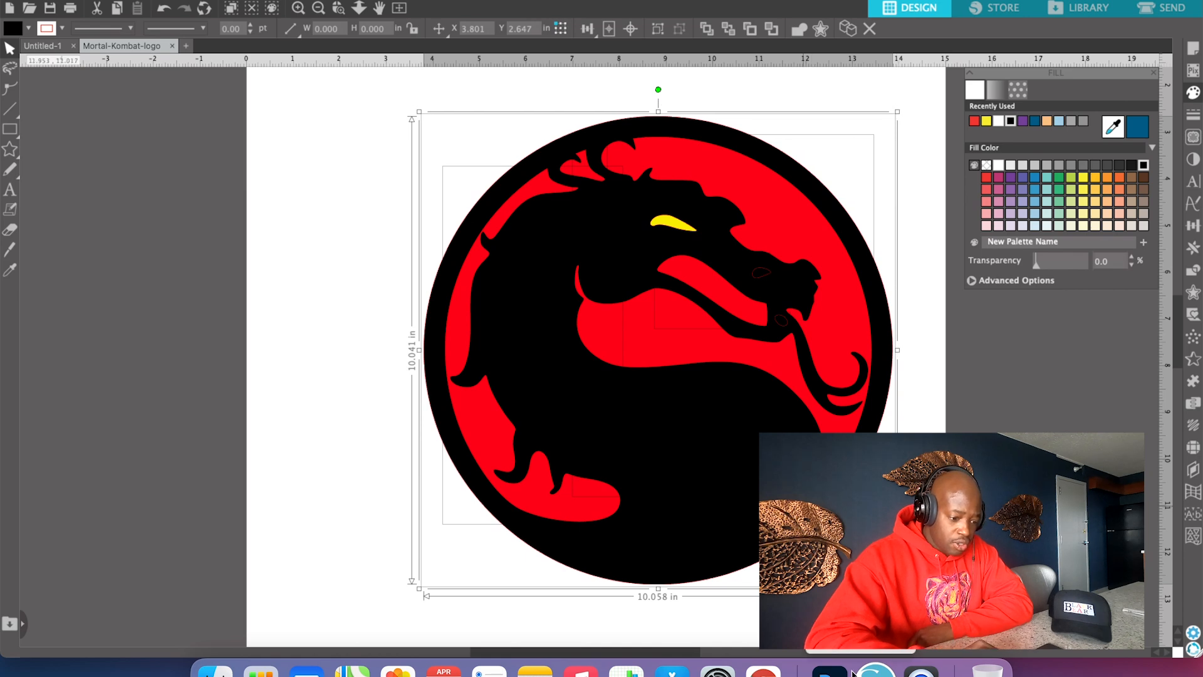
{"action": "mouse_move", "coordinate": [853, 652]}
{"action": "left_click", "coordinate": [850, 551]}
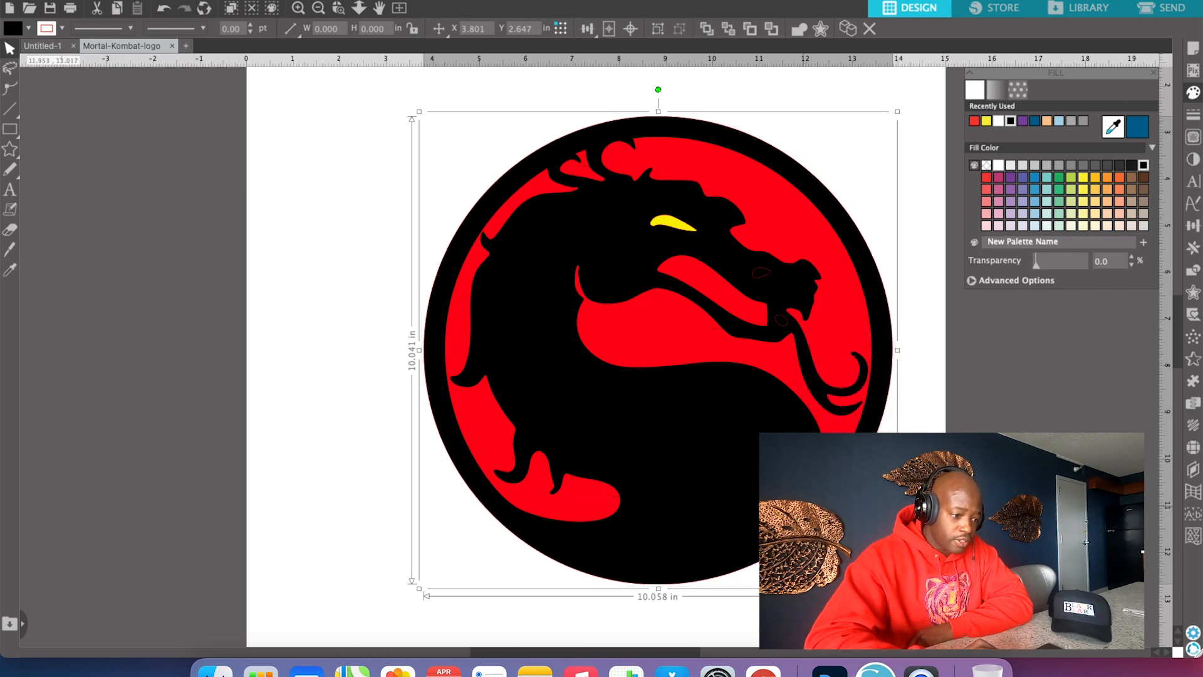
{"action": "left_click_drag", "start_coordinate": [798, 500], "coordinate": [700, 465]}
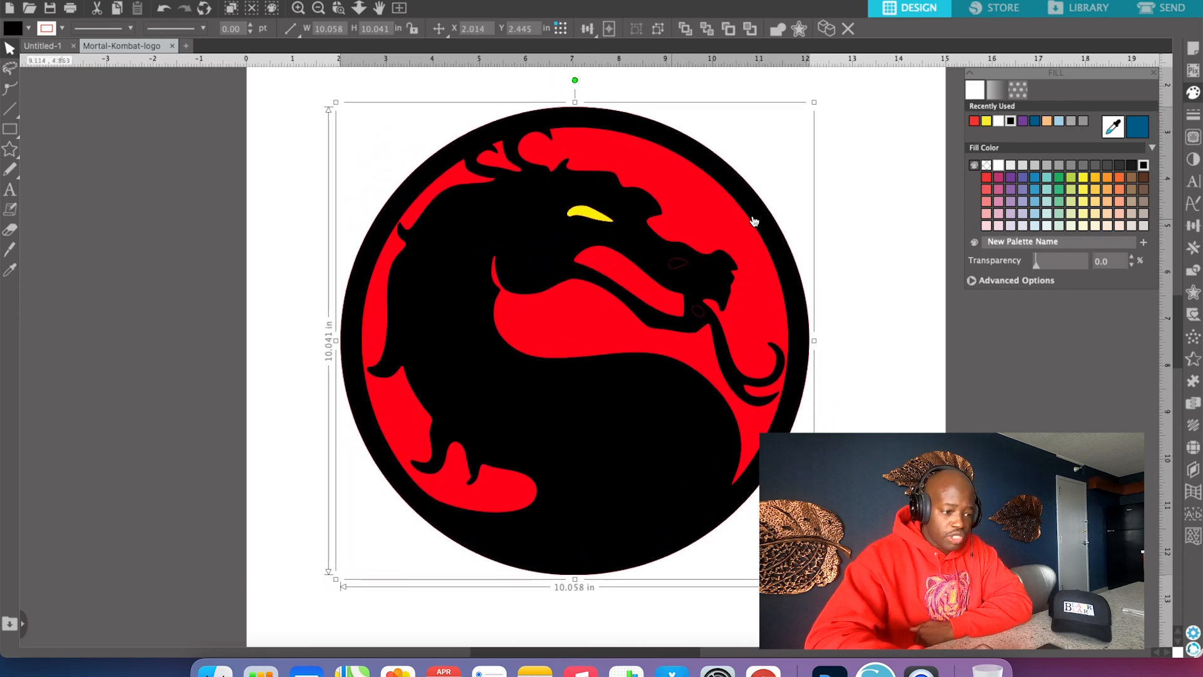
{"action": "left_click", "coordinate": [676, 267]}
{"action": "mouse_move", "coordinate": [676, 267]}
{"action": "left_mouse_down"}
{"action": "mouse_move", "coordinate": [689, 261]}
{"action": "mouse_move", "coordinate": [683, 277]}
{"action": "left_mouse_up"}
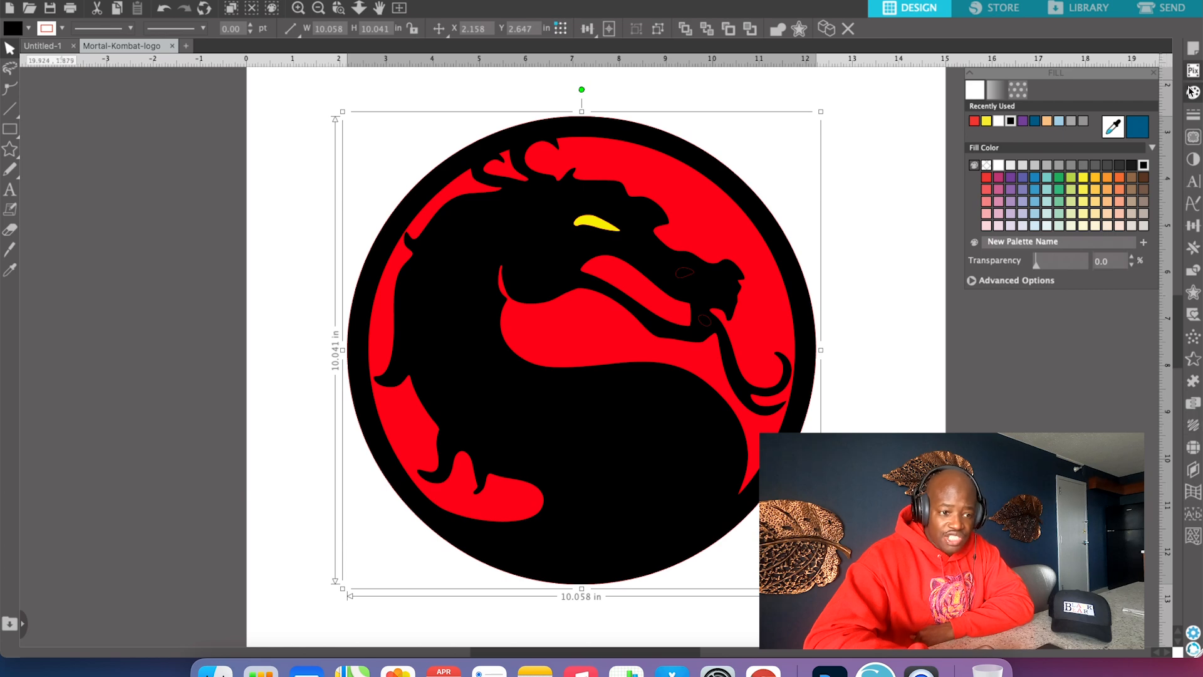
Check the logo's cut lines in the Send view, return to the design and ungroup the logo pieces.
{"action": "left_click", "coordinate": [1159, 9]}
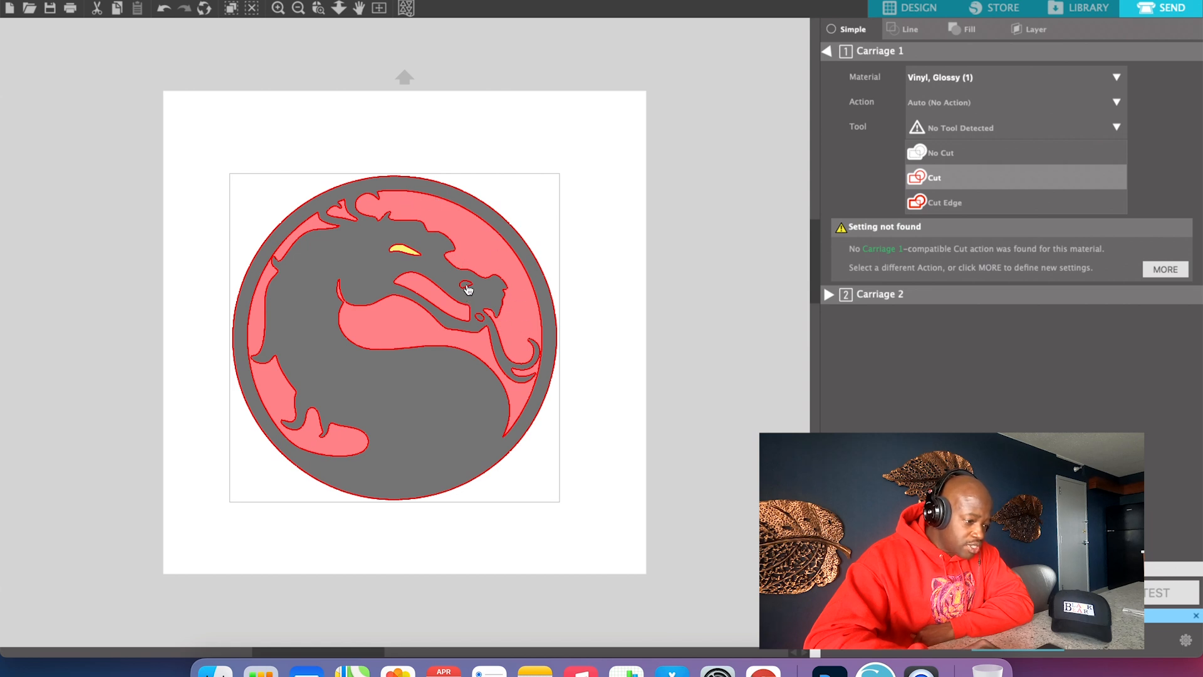
{"action": "left_click", "coordinate": [913, 8]}
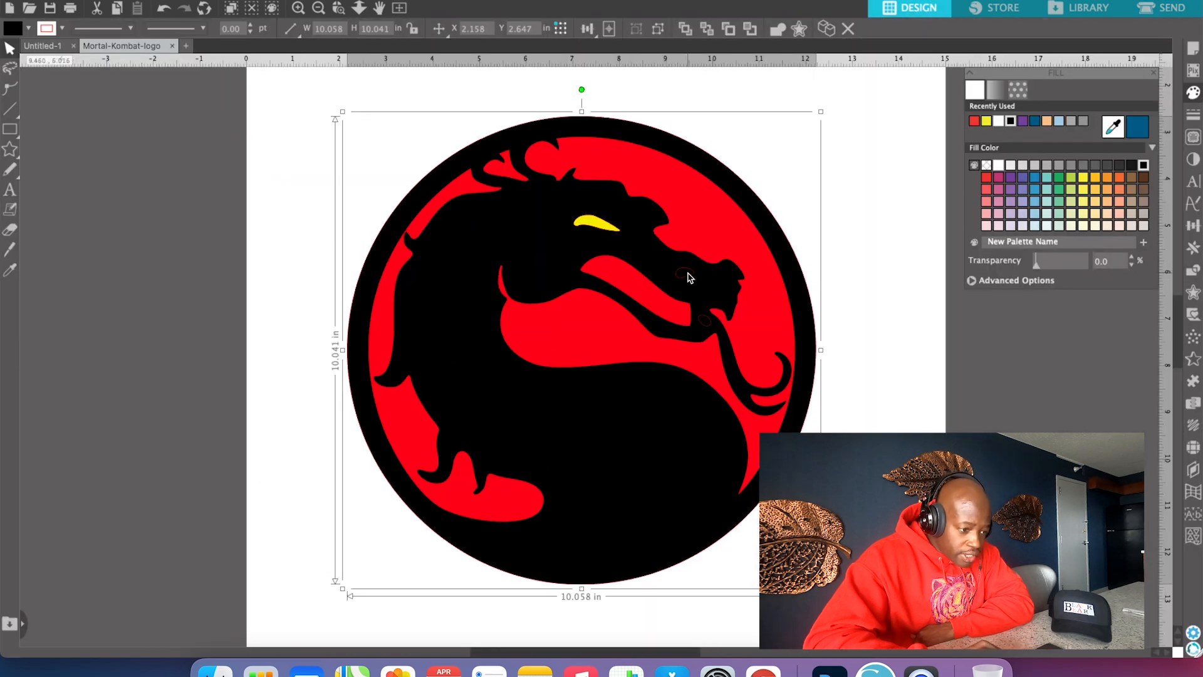
{"action": "right_click", "coordinate": [696, 264]}
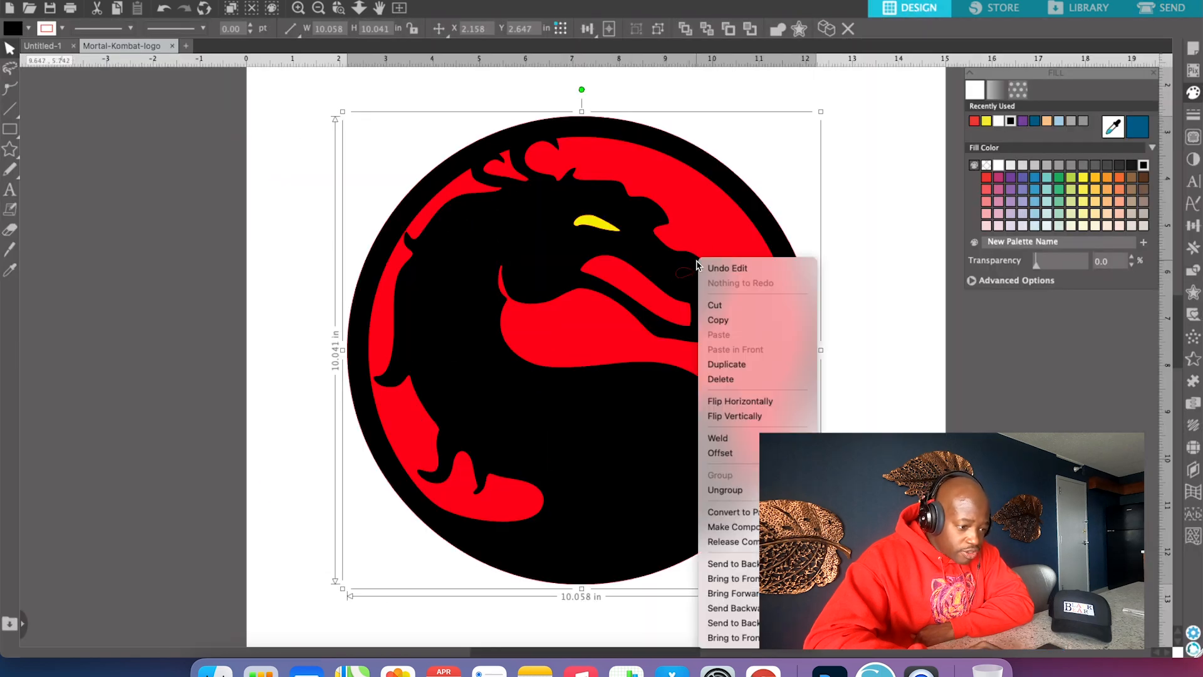
{"action": "left_click", "coordinate": [725, 490]}
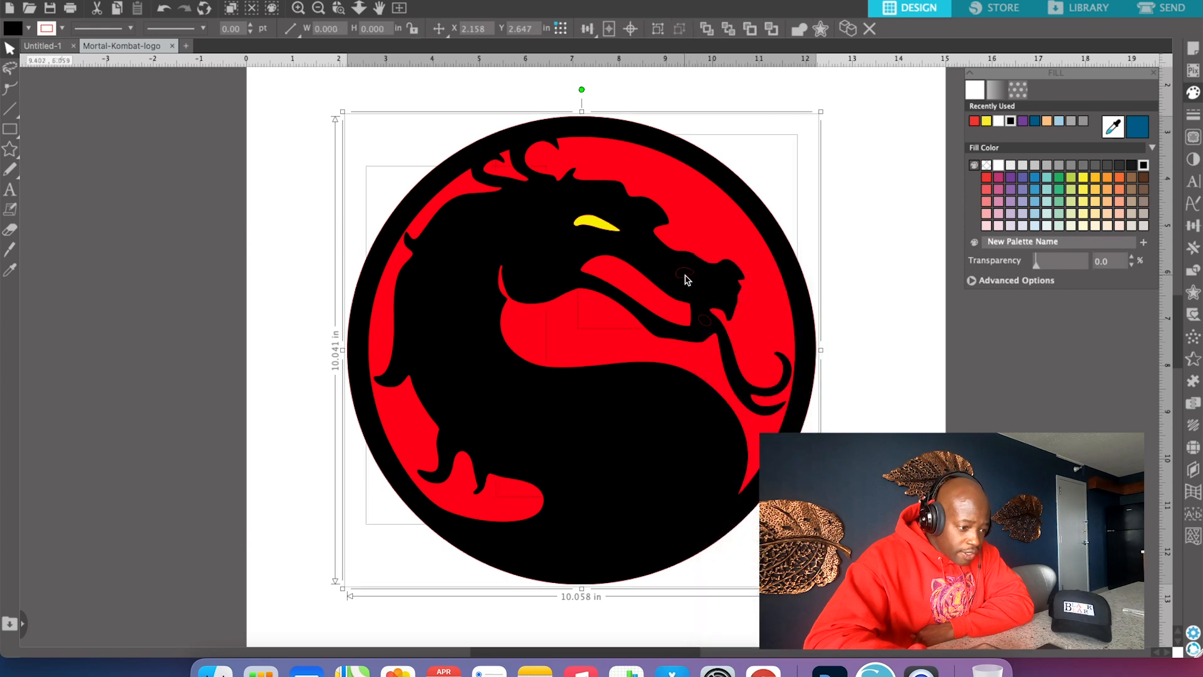
{"action": "left_click", "coordinate": [854, 236]}
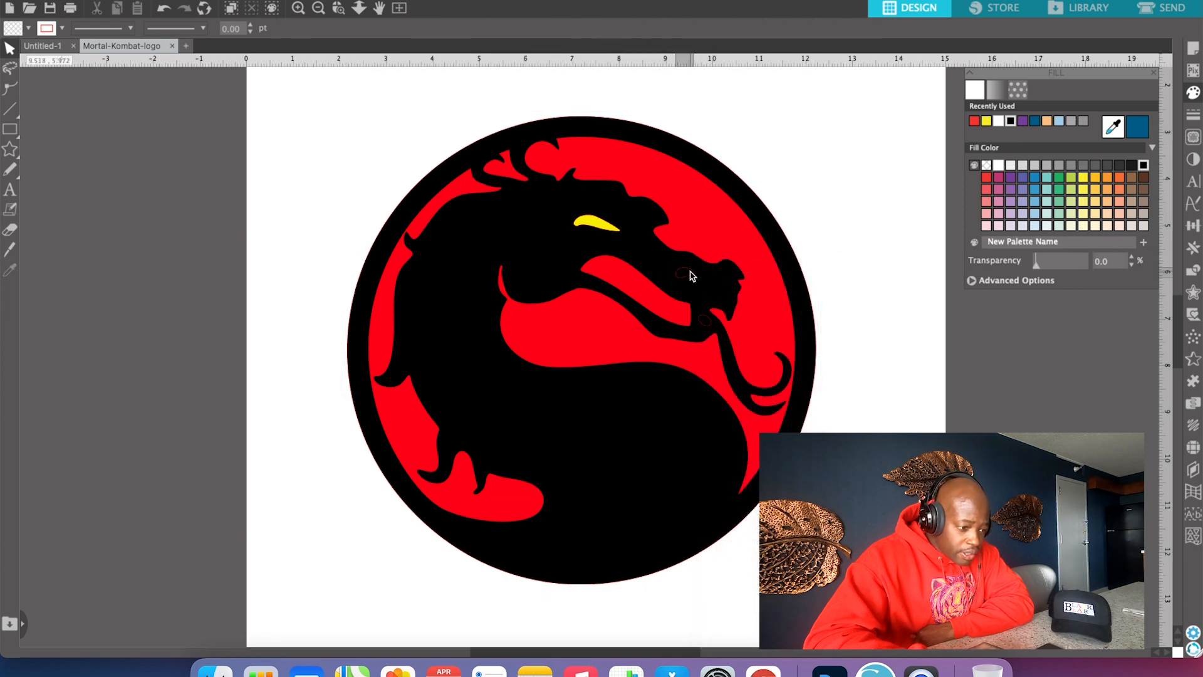
Fill the dragon's nostril and the small opening at the base of its tongue with red.
{"action": "left_click", "coordinate": [693, 276]}
{"action": "left_click", "coordinate": [974, 120]}
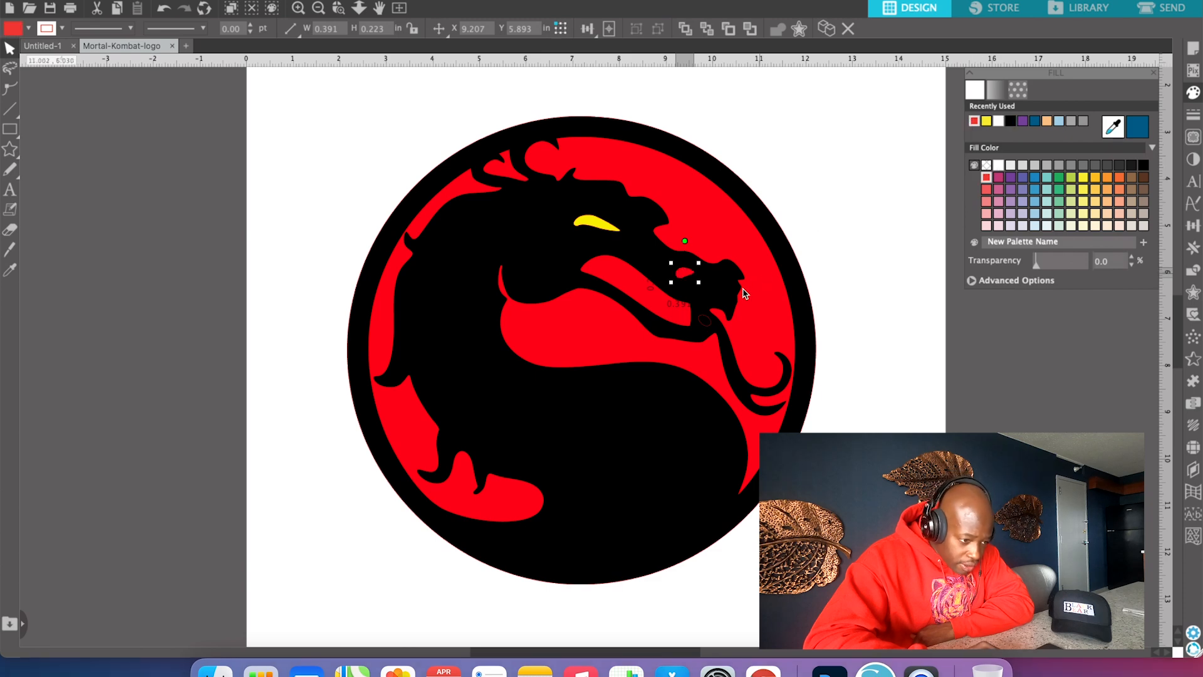
{"action": "left_click", "coordinate": [704, 322]}
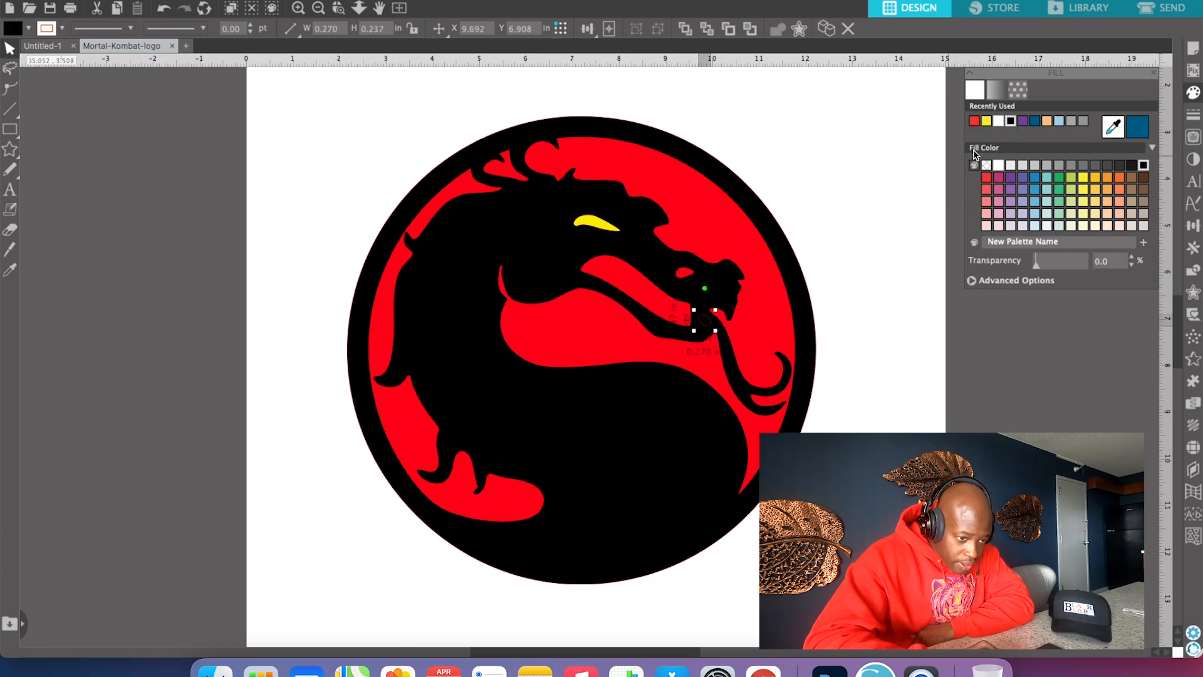
{"action": "left_click", "coordinate": [974, 121]}
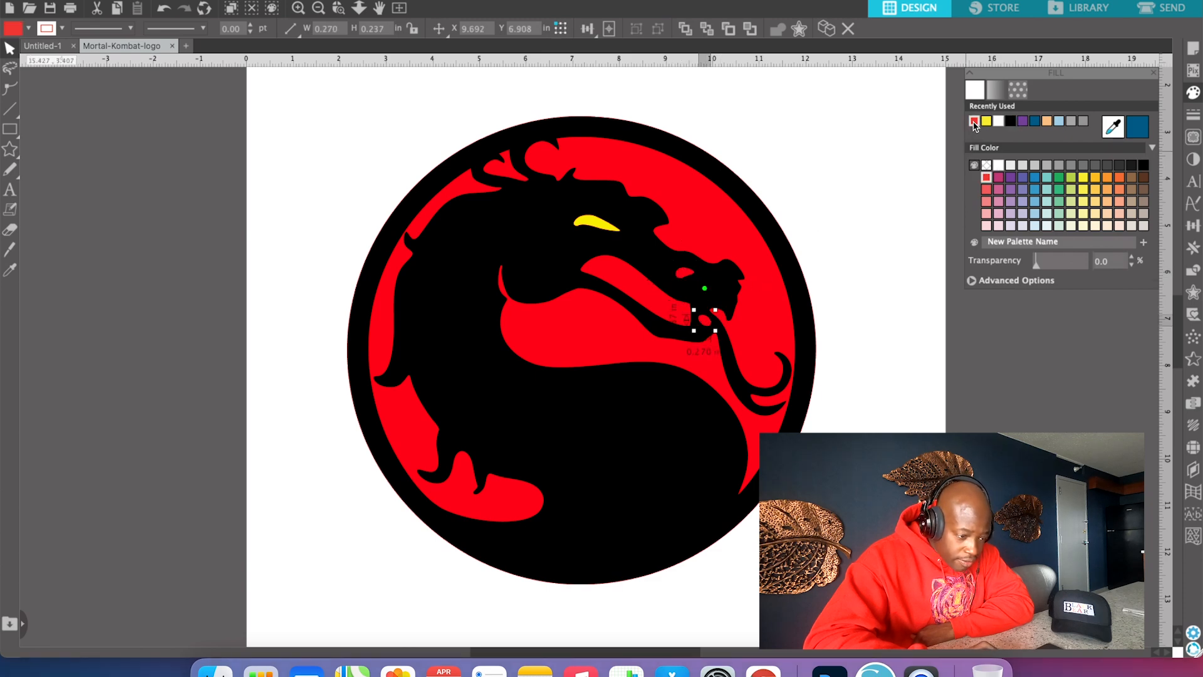
Group all the logo pieces again and move the group to about X 1.87, Y 2.00 in on the page.
{"action": "left_click", "coordinate": [833, 245]}
{"action": "left_click_drag", "start_coordinate": [261, 87], "coordinate": [832, 612]}
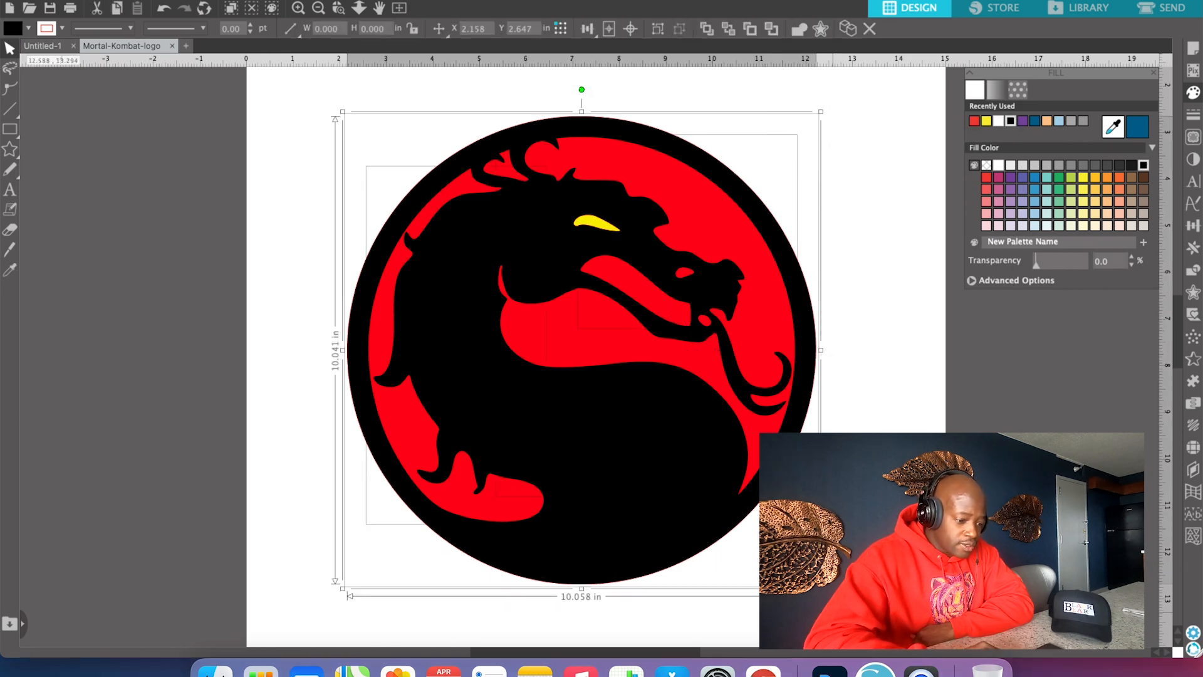
{"action": "right_click", "coordinate": [736, 544]}
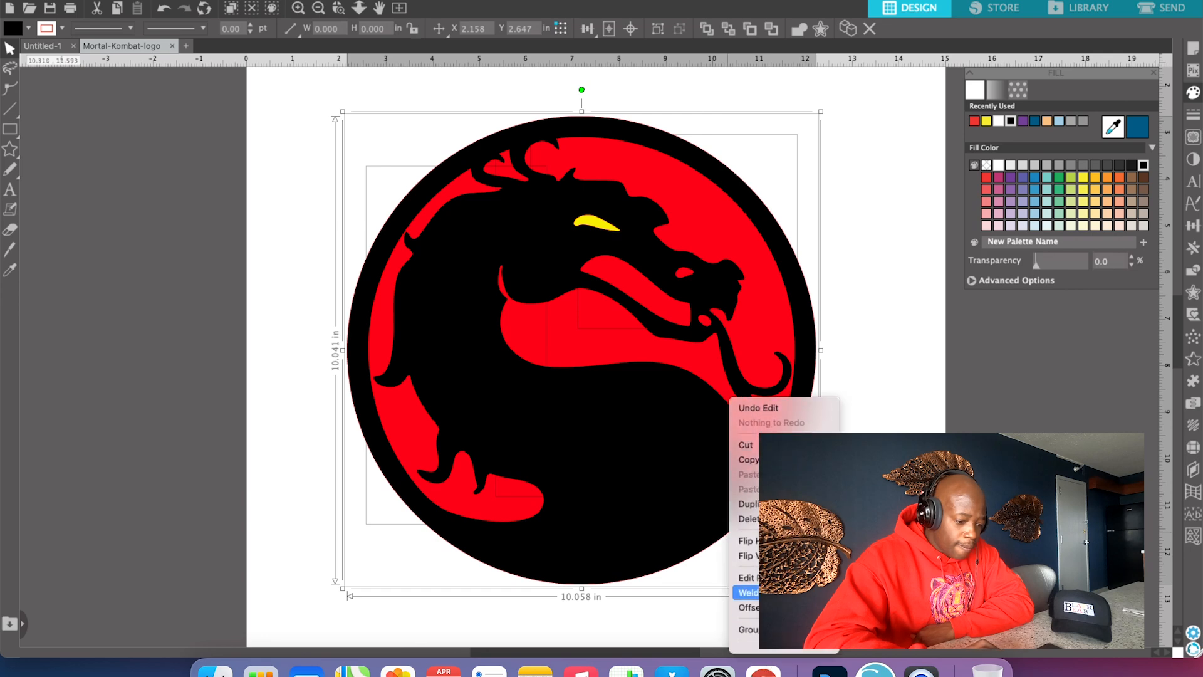
{"action": "left_click", "coordinate": [745, 629]}
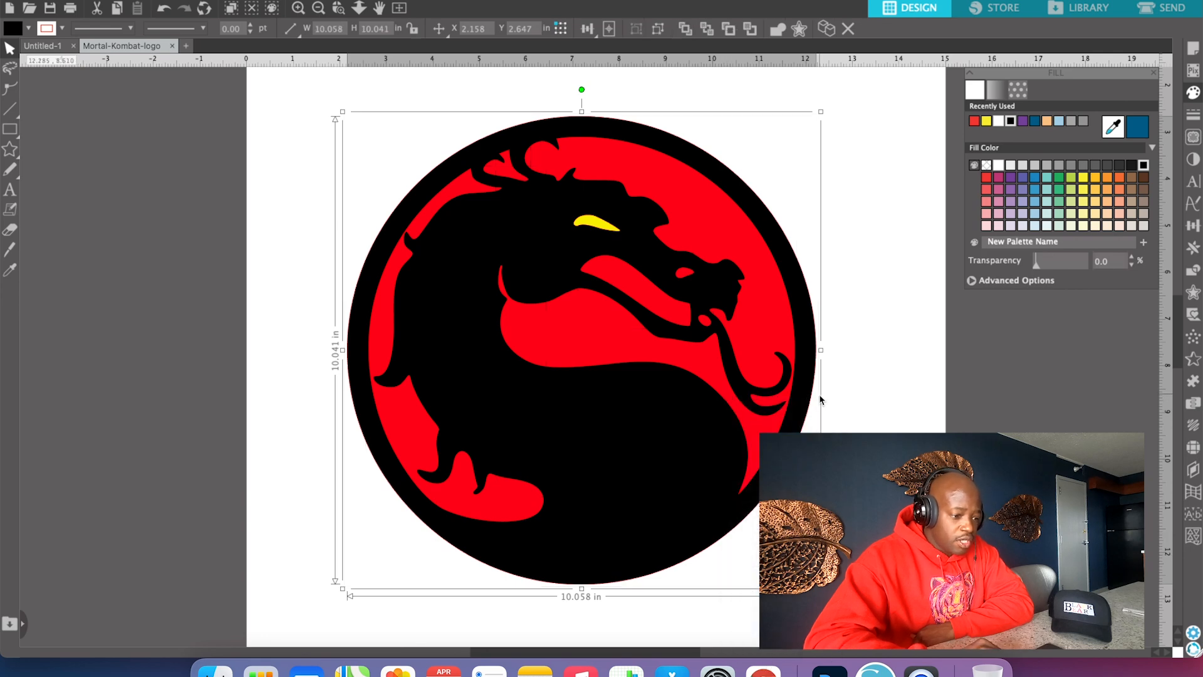
{"action": "left_click_drag", "start_coordinate": [745, 428], "coordinate": [734, 396]}
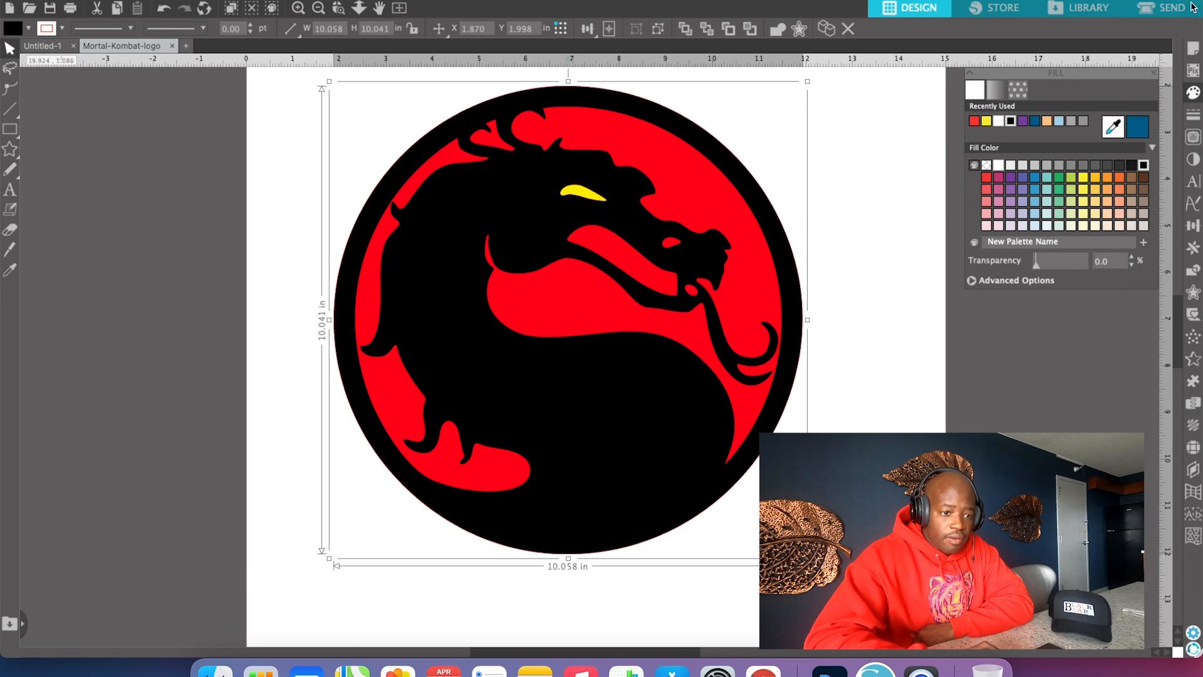
In the Send view, set up cutting by fill colour and turn off the black and red cuts, leaving only yellow.
{"action": "left_click", "coordinate": [1166, 8]}
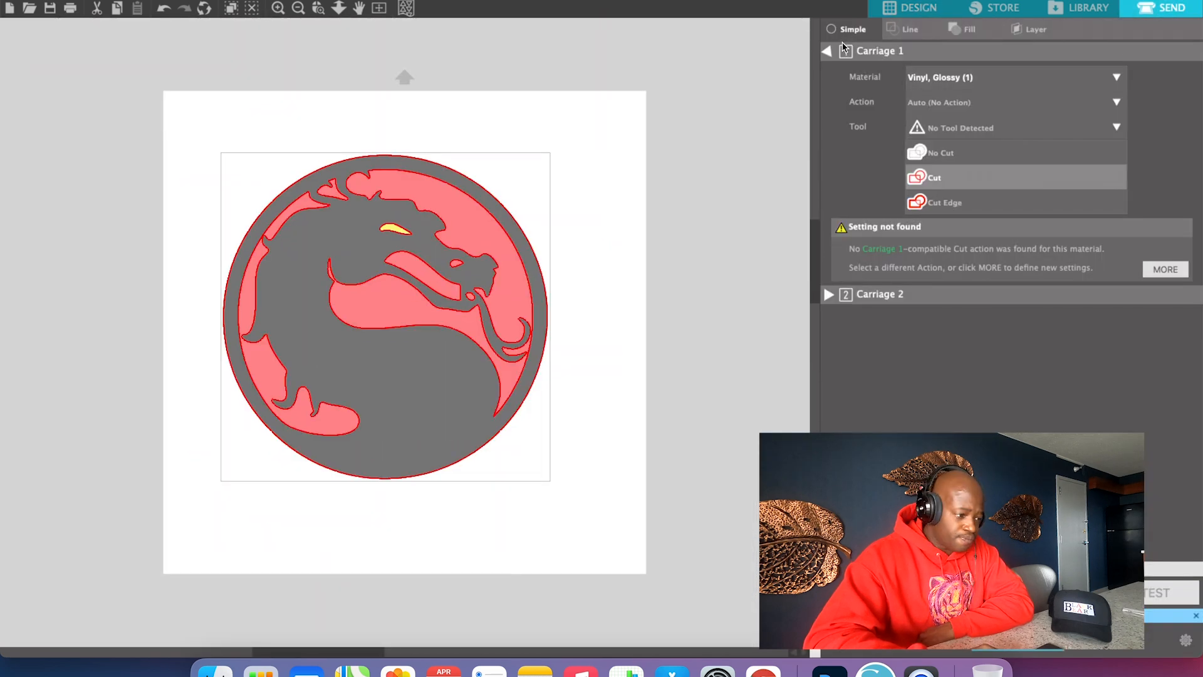
{"action": "left_click_drag", "start_coordinate": [371, 260], "coordinate": [410, 251]}
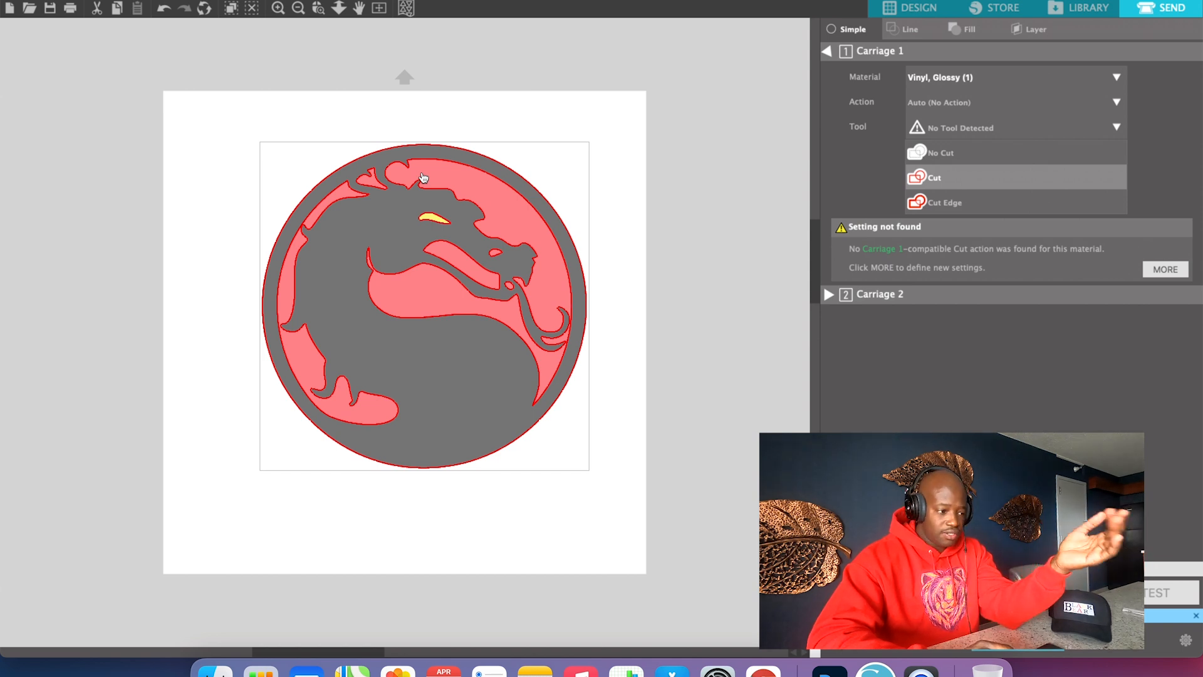
{"action": "left_click_drag", "start_coordinate": [424, 178], "coordinate": [405, 174]}
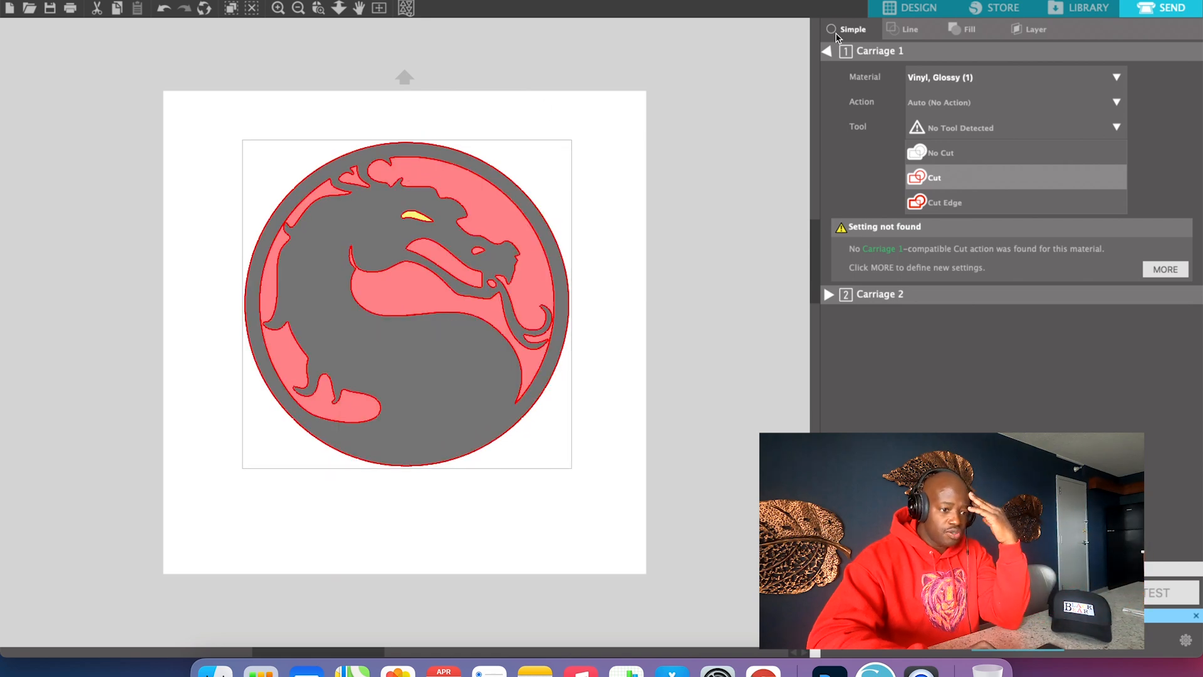
{"action": "left_click", "coordinate": [979, 31]}
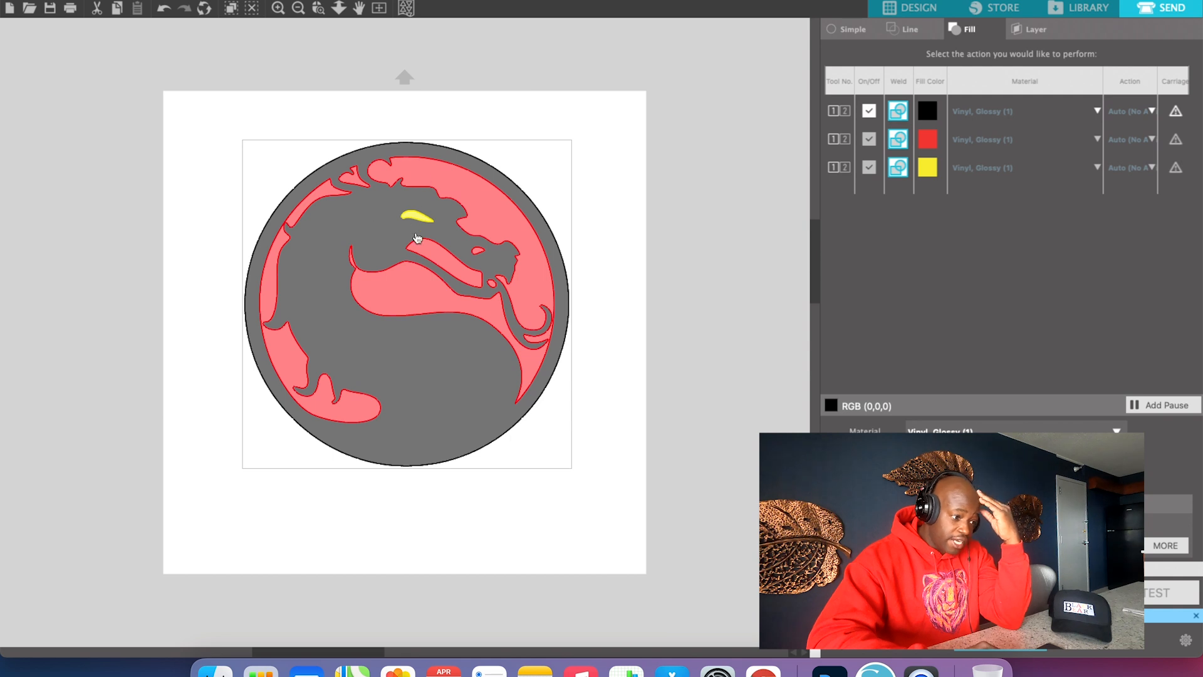
{"action": "left_click", "coordinate": [869, 115]}
{"action": "left_click", "coordinate": [870, 140]}
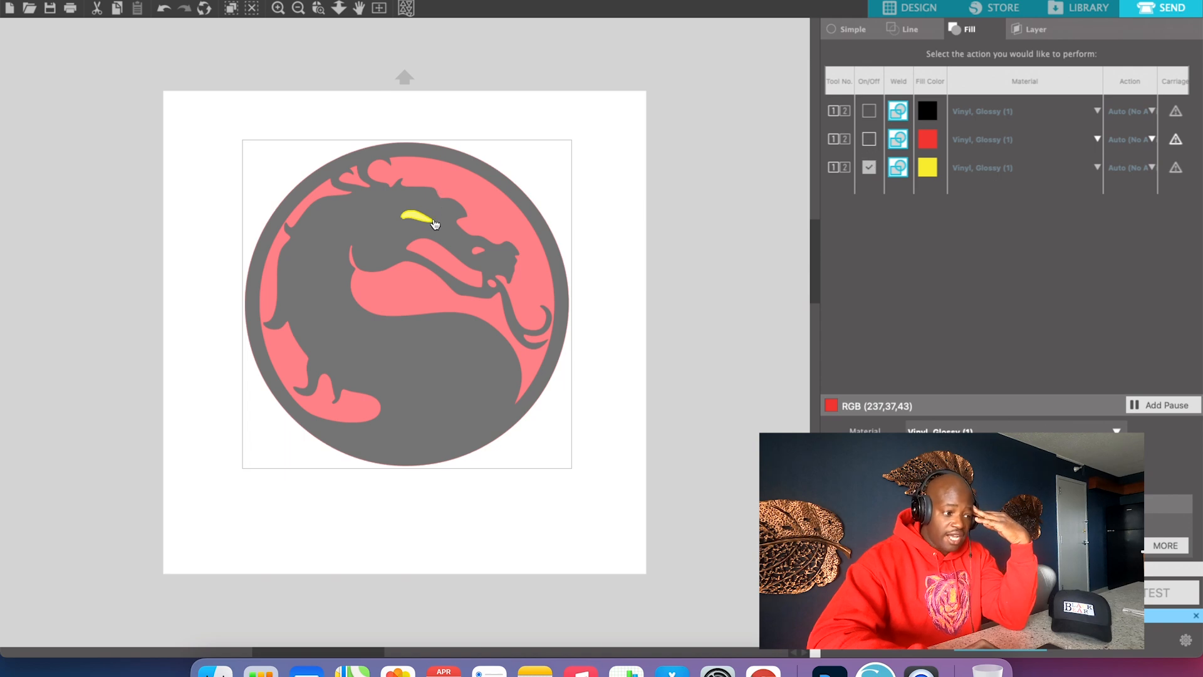
Move the logo partly off the page so the yellow eye sits near its upper-left corner, and return to the design.
{"action": "left_click_drag", "start_coordinate": [817, 269], "coordinate": [820, 262]}
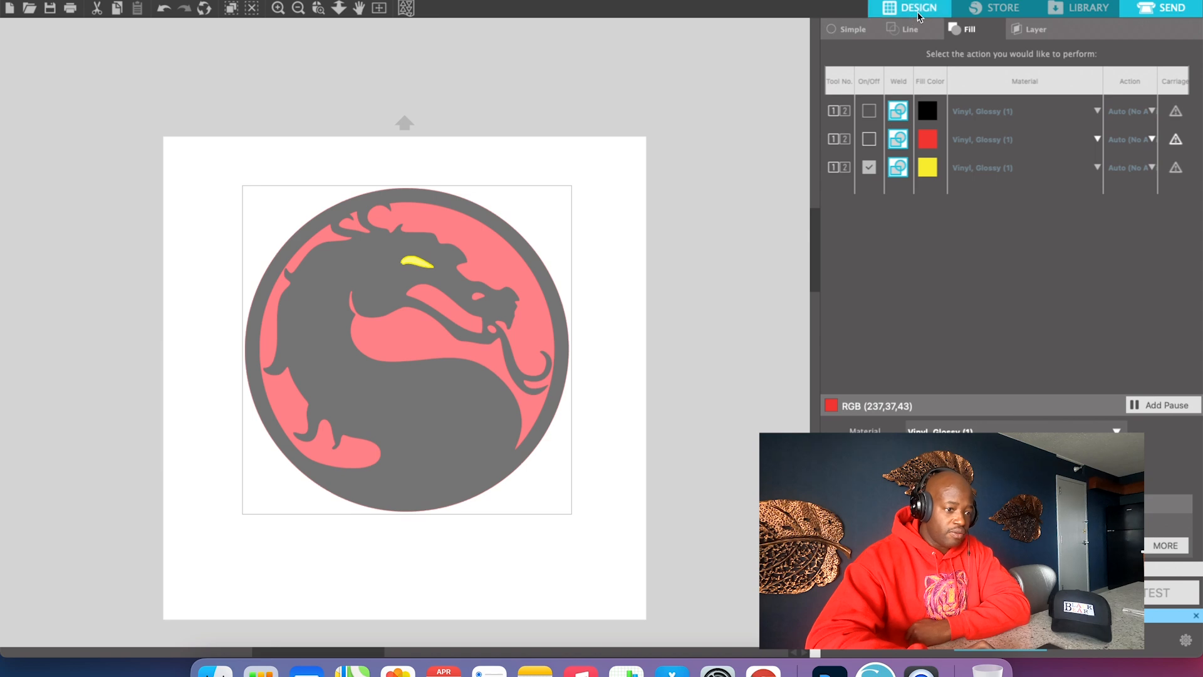
{"action": "left_click_drag", "start_coordinate": [457, 284], "coordinate": [267, 194]}
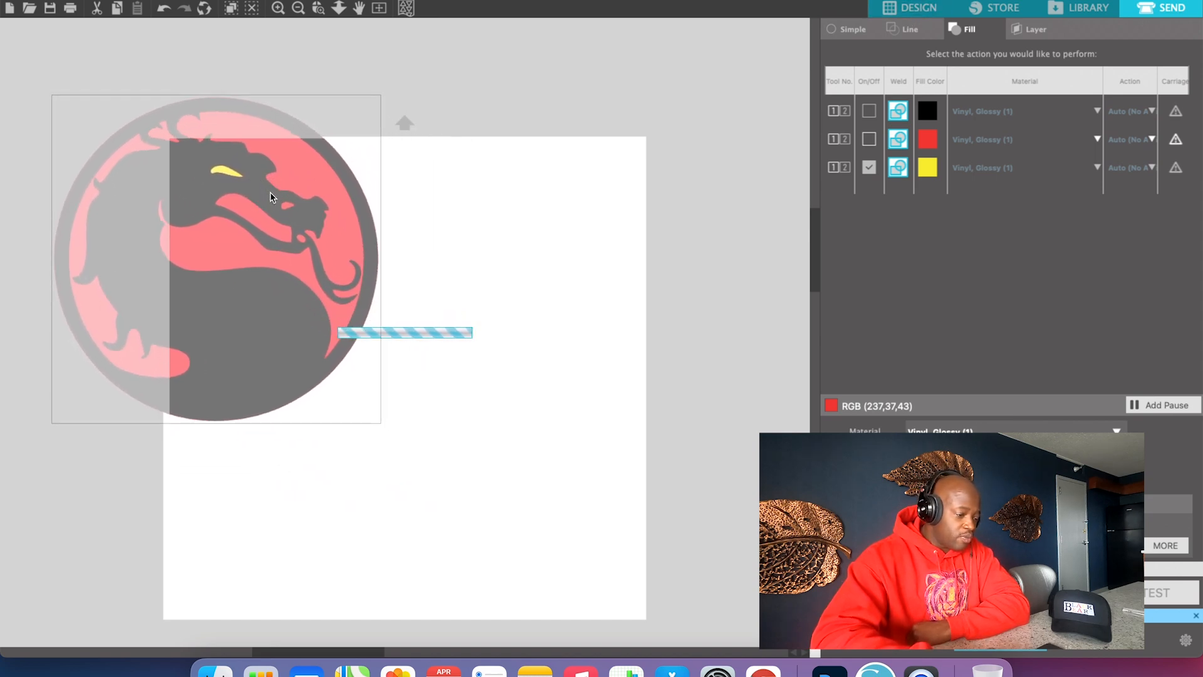
{"action": "left_click", "coordinate": [918, 11]}
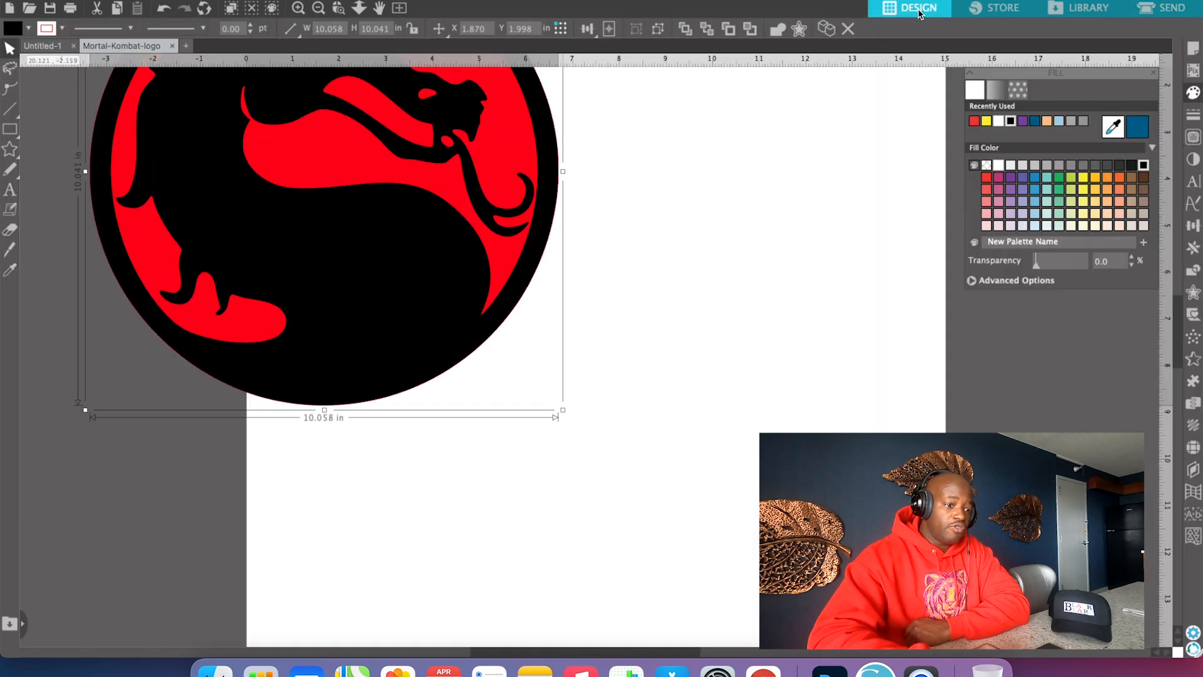
Set the cutting mat to Cameo Plus 15 x 15in in the page setup.
{"action": "left_click", "coordinate": [1192, 49]}
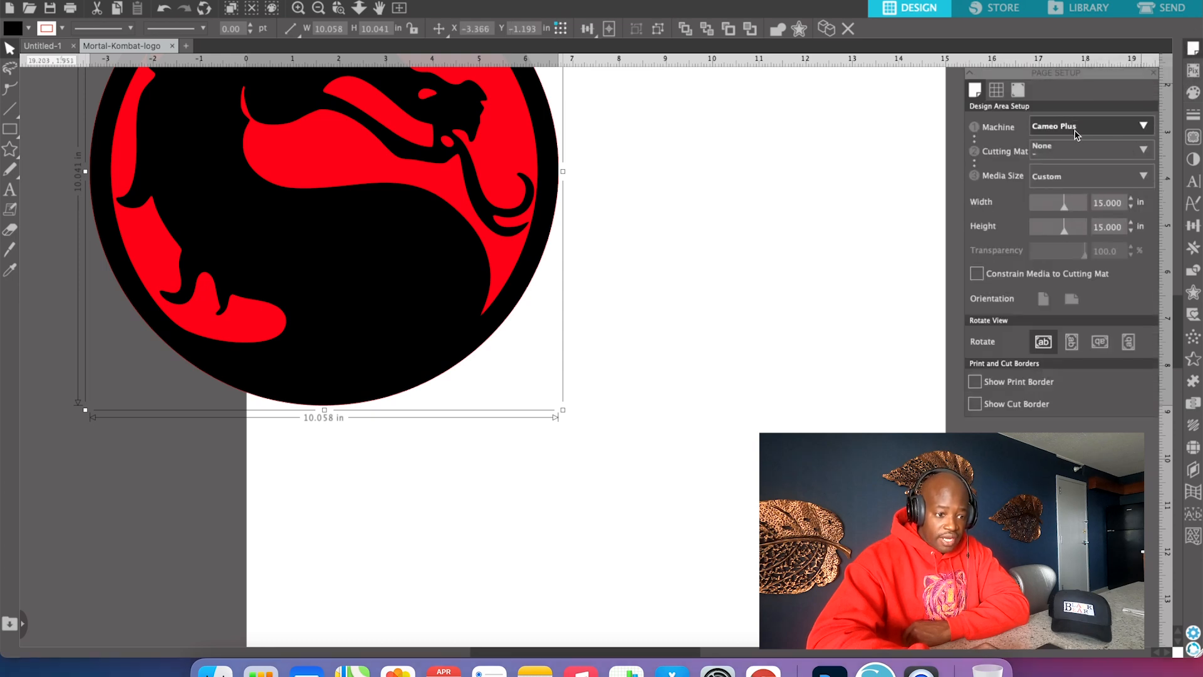
{"action": "left_click", "coordinate": [1150, 154]}
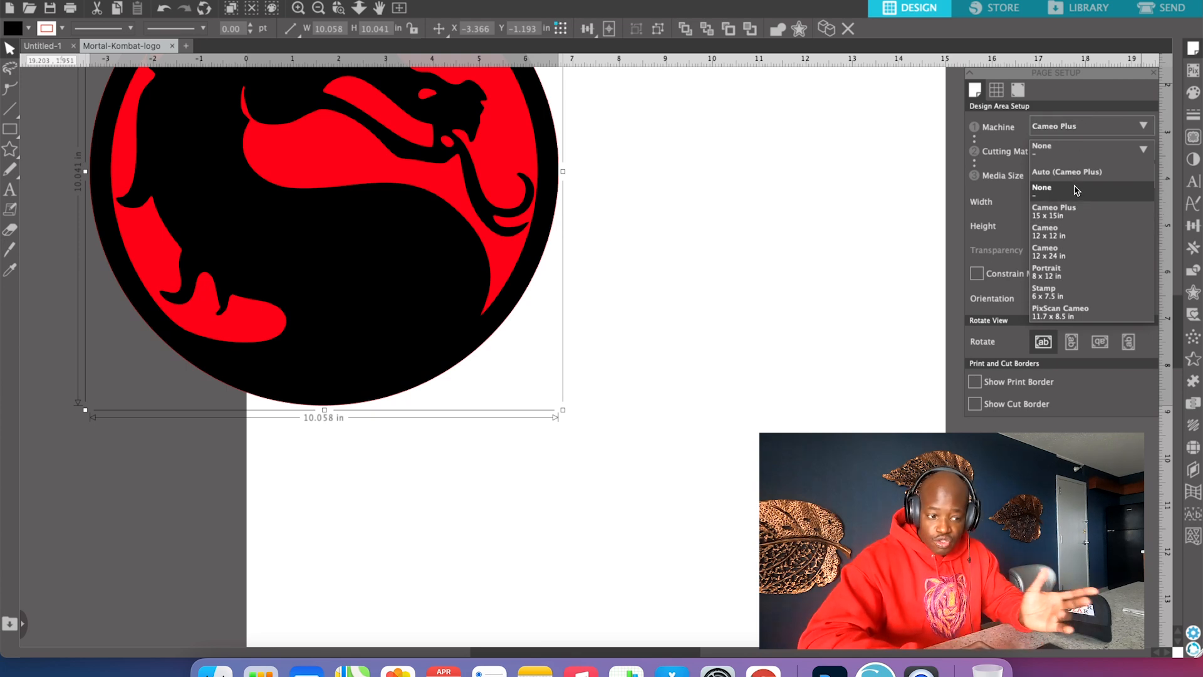
{"action": "left_click", "coordinate": [1062, 212]}
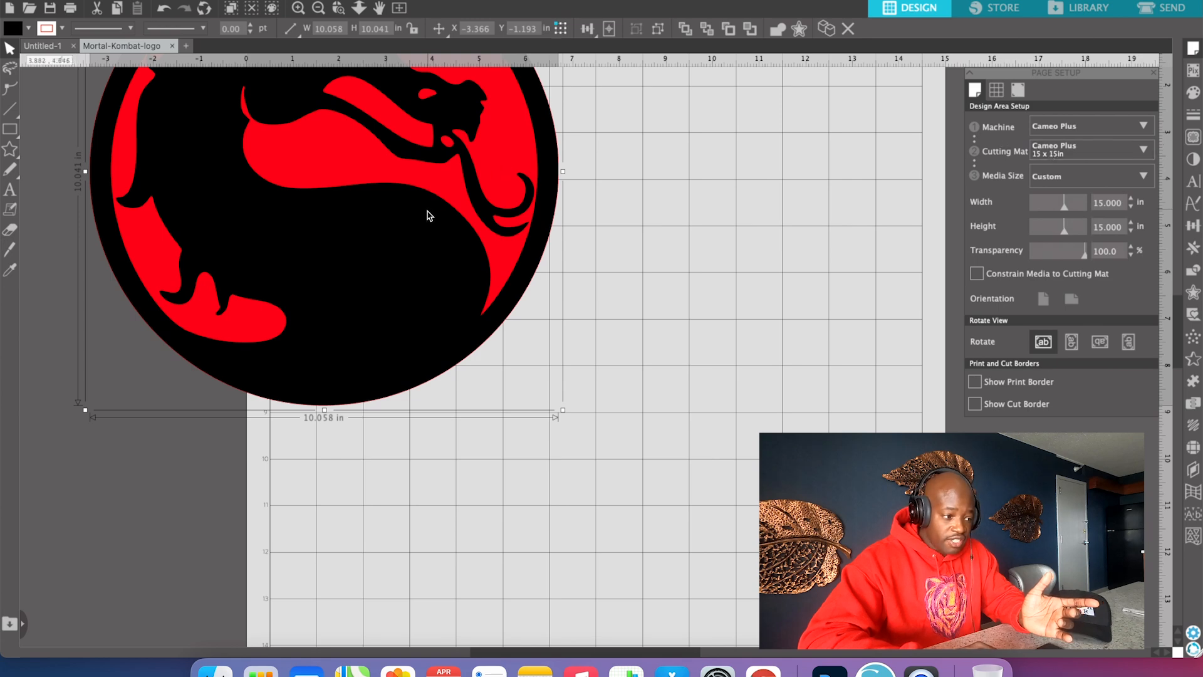
Move the logo to about X -3.73, Y -1.44 in and check its place on the mat in the Send view.
{"action": "scroll", "coordinate": [789, 375], "scroll_direction": "up", "scroll_amount": 2}
{"action": "scroll", "coordinate": [789, 375], "scroll_direction": "up", "scroll_amount": 5}
{"action": "scroll", "coordinate": [790, 374], "scroll_direction": "left", "scroll_amount": 2}
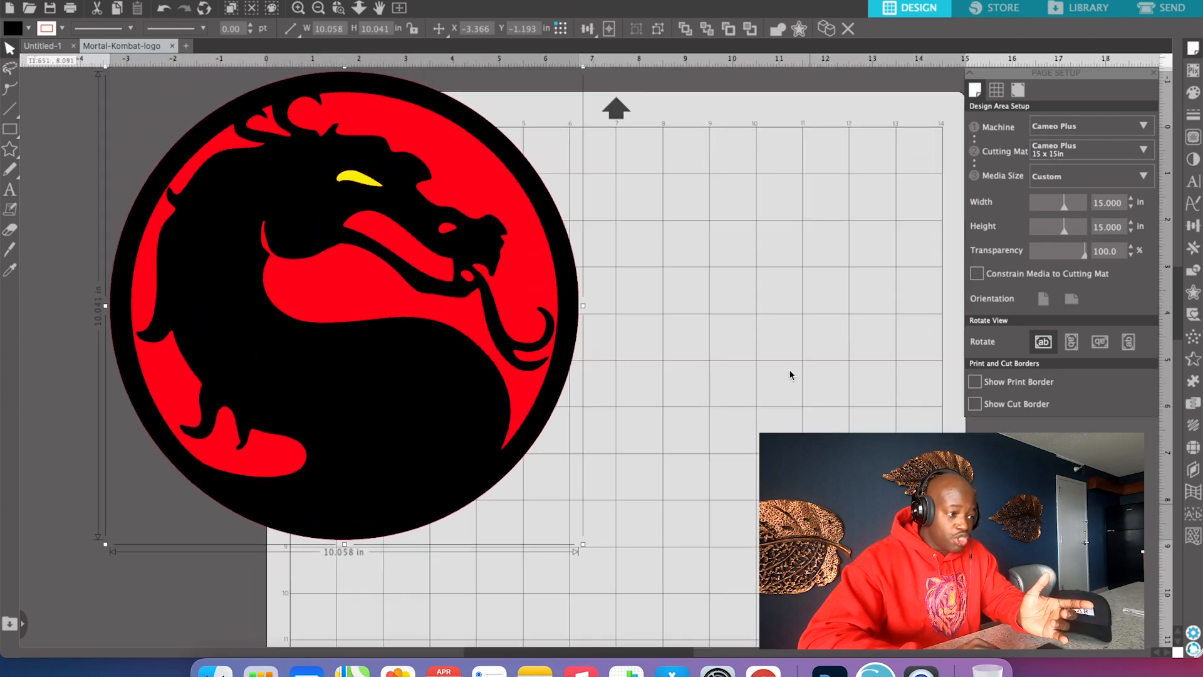
{"action": "mouse_move", "coordinate": [438, 256]}
{"action": "left_mouse_down"}
{"action": "mouse_move", "coordinate": [539, 322]}
{"action": "mouse_move", "coordinate": [505, 288]}
{"action": "mouse_move", "coordinate": [424, 250]}
{"action": "left_mouse_up"}
{"action": "left_click", "coordinate": [1162, 7]}
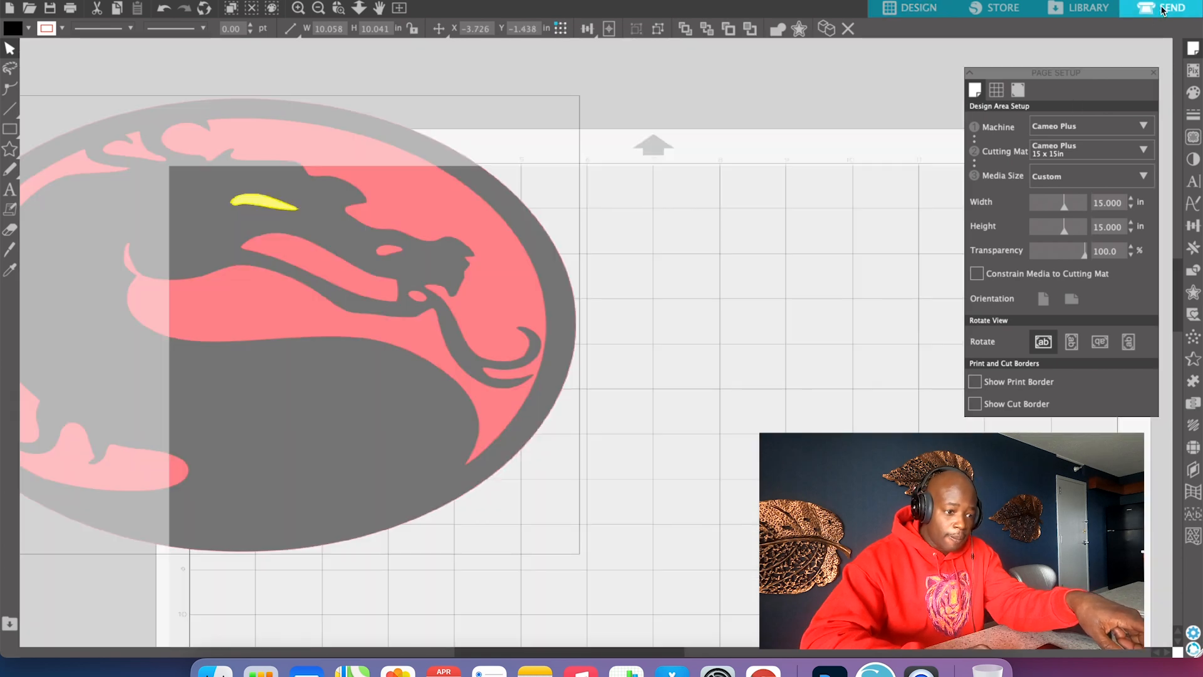
{"action": "left_click_drag", "start_coordinate": [274, 152], "coordinate": [254, 140]}
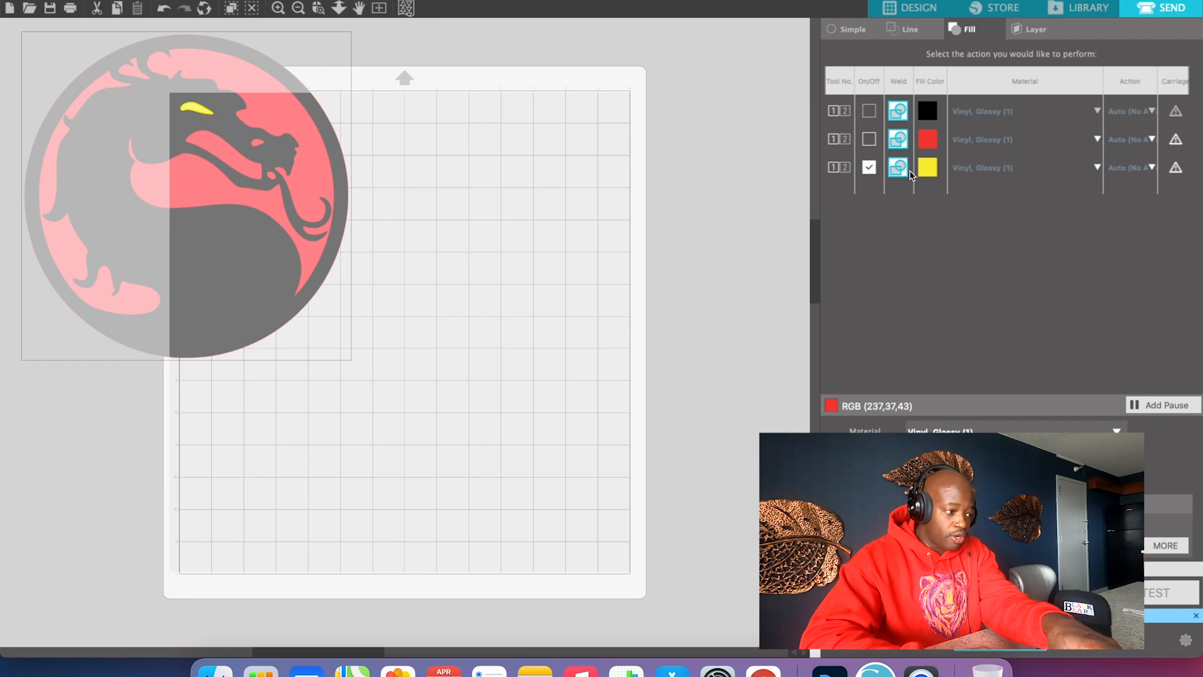
Move the logo to the middle of the mat and back so the eye lies in the mat's upper-left corner.
{"action": "left_click_drag", "start_coordinate": [222, 122], "coordinate": [425, 324]}
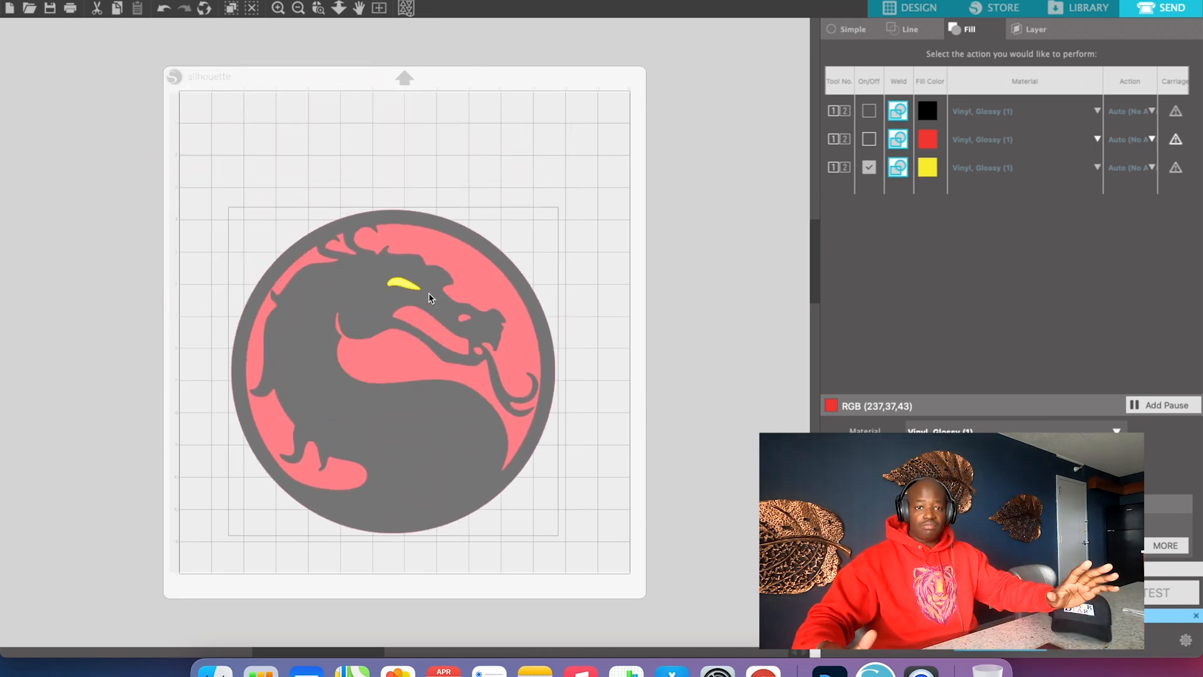
{"action": "left_click", "coordinate": [430, 286]}
{"action": "left_click_drag", "start_coordinate": [430, 285], "coordinate": [231, 138]}
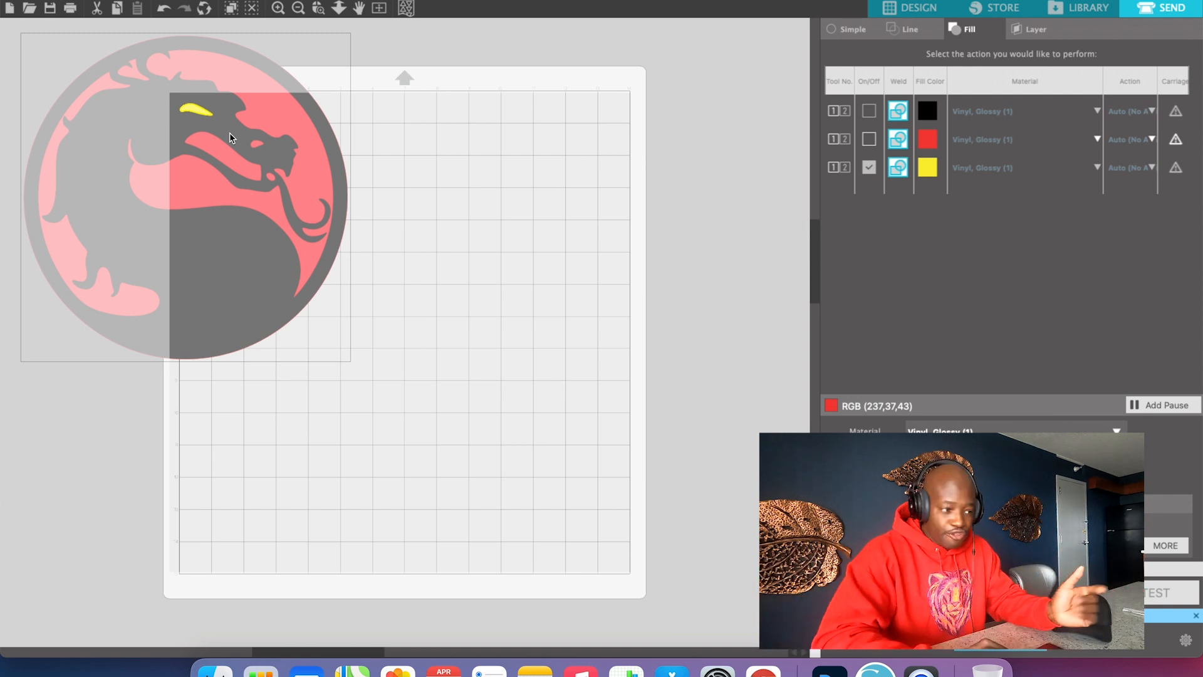
Move the logo fully onto the mat, return to the design and position it at about X 1.86, Y 0.21 in.
{"action": "left_click", "coordinate": [228, 137]}
{"action": "left_click_drag", "start_coordinate": [228, 137], "coordinate": [470, 201]}
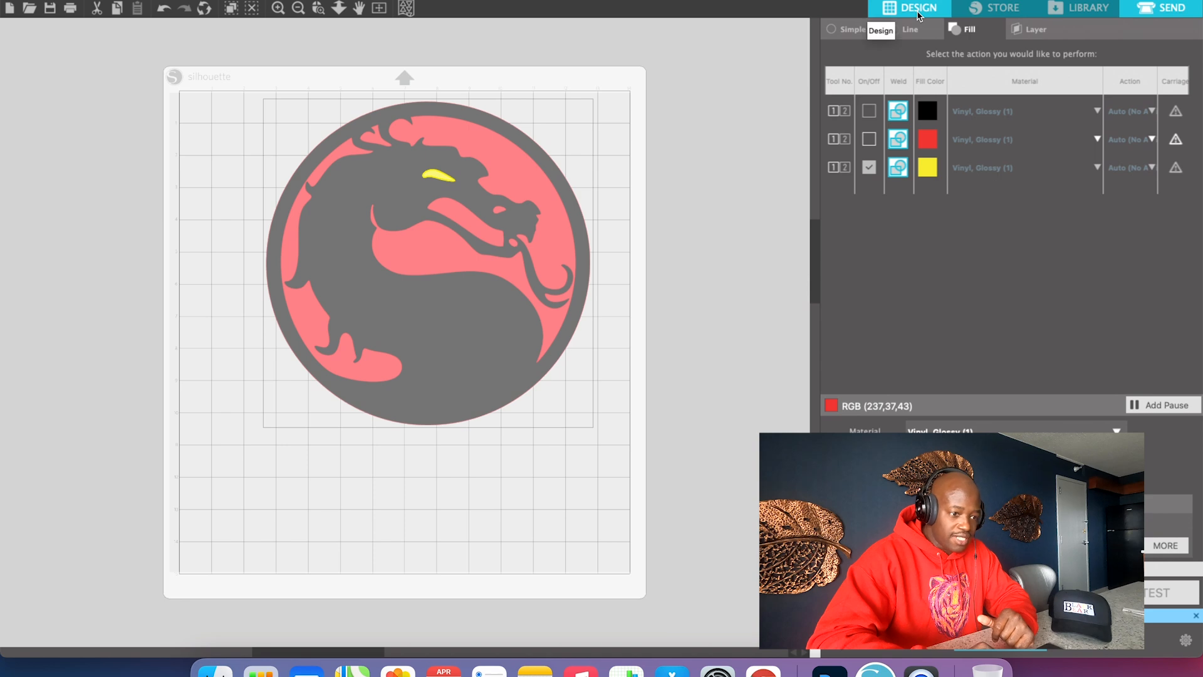
{"action": "left_click", "coordinate": [918, 14]}
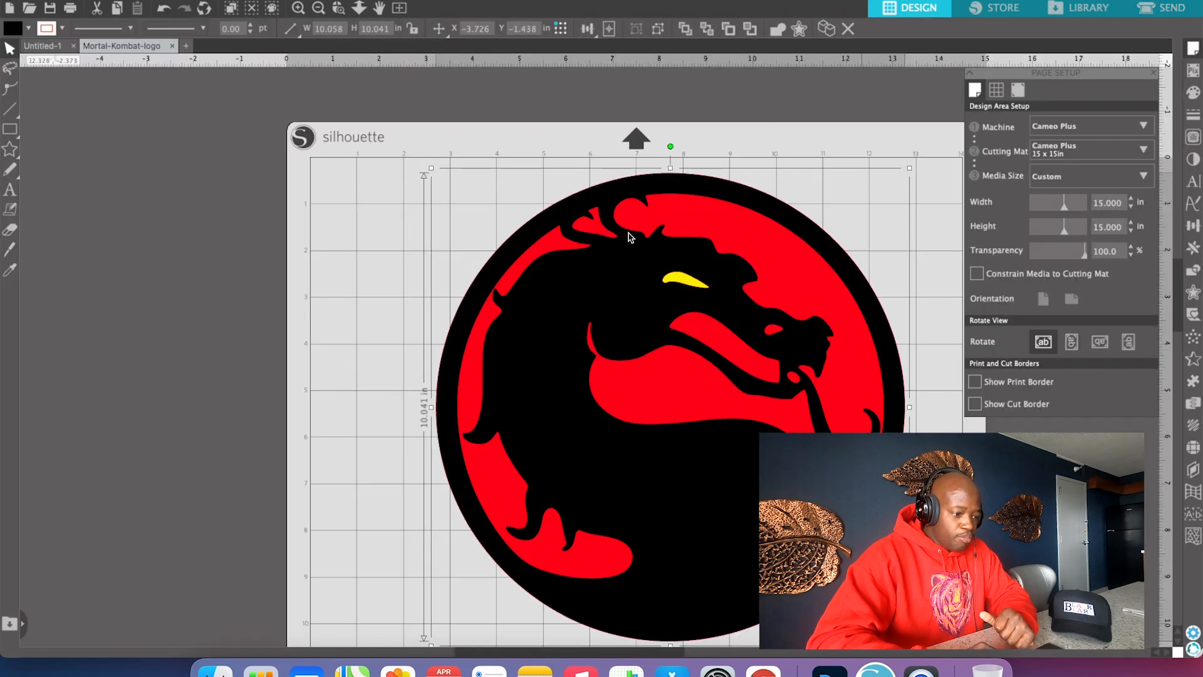
{"action": "left_click_drag", "start_coordinate": [732, 316], "coordinate": [669, 310]}
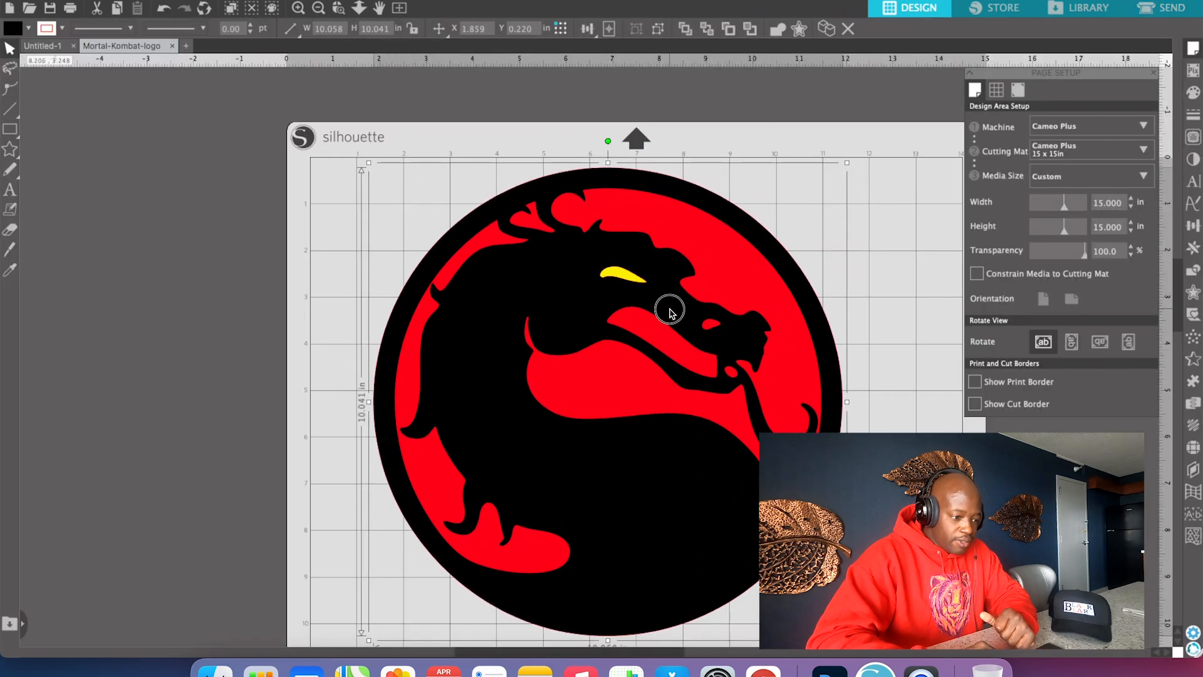
Ungroup the logo pieces and select the yellow eye on its own.
{"action": "right_click", "coordinate": [670, 312]}
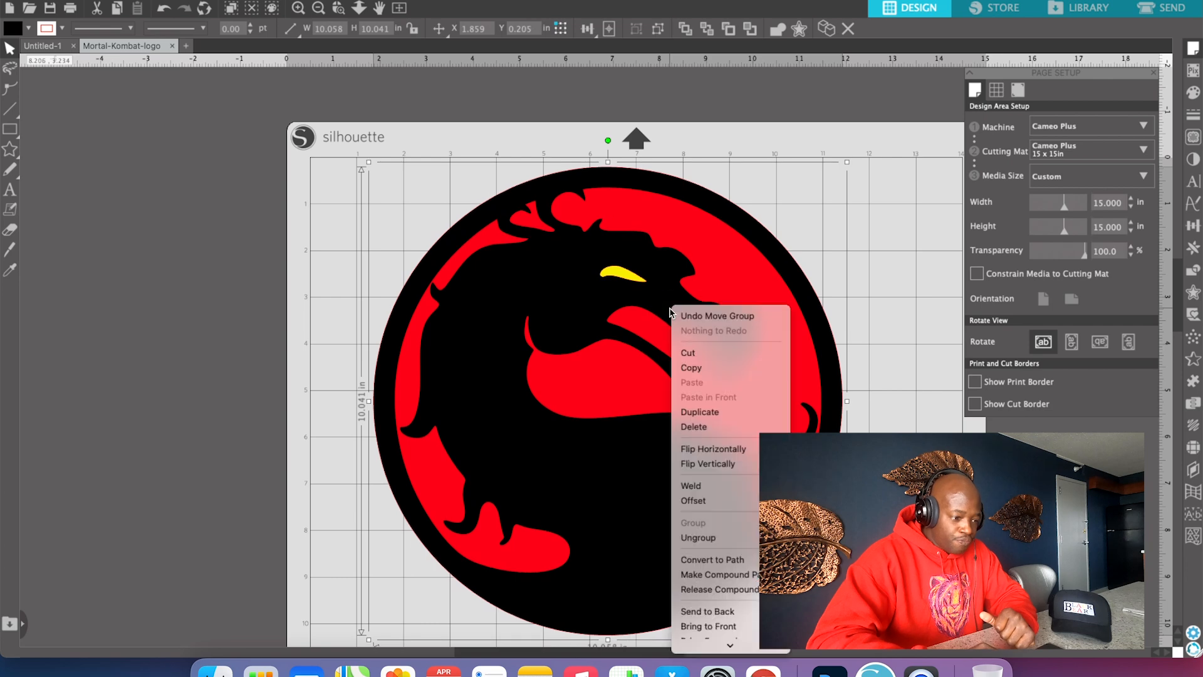
{"action": "left_click", "coordinate": [729, 538]}
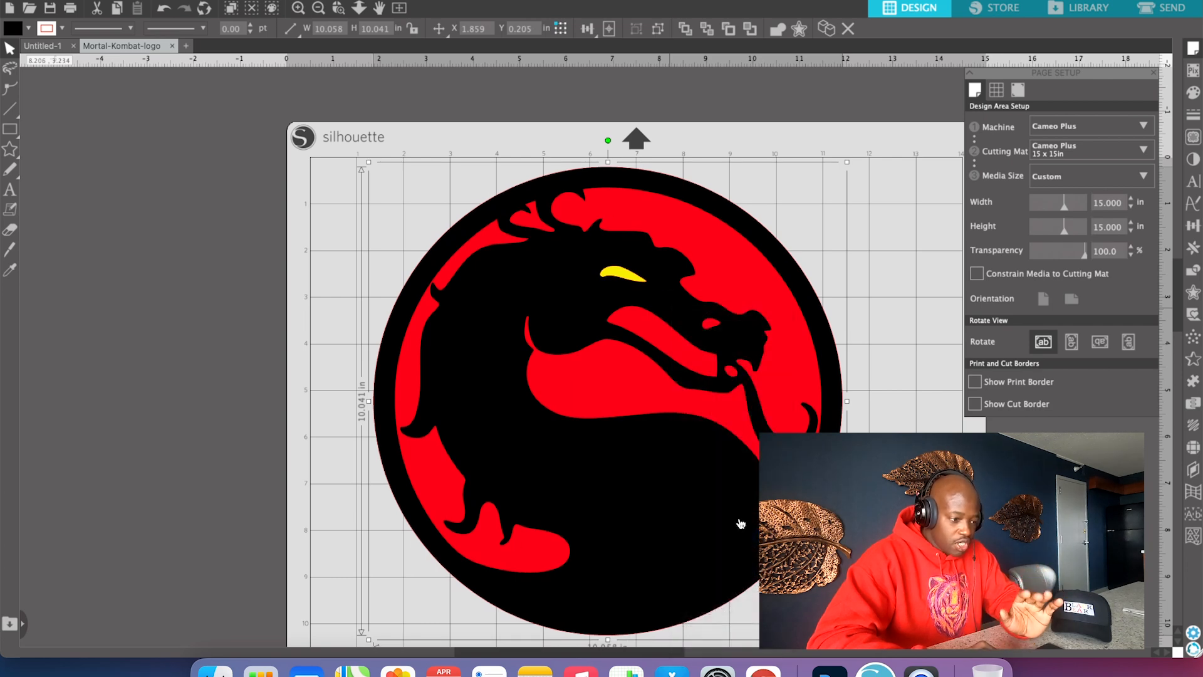
{"action": "left_click", "coordinate": [629, 282]}
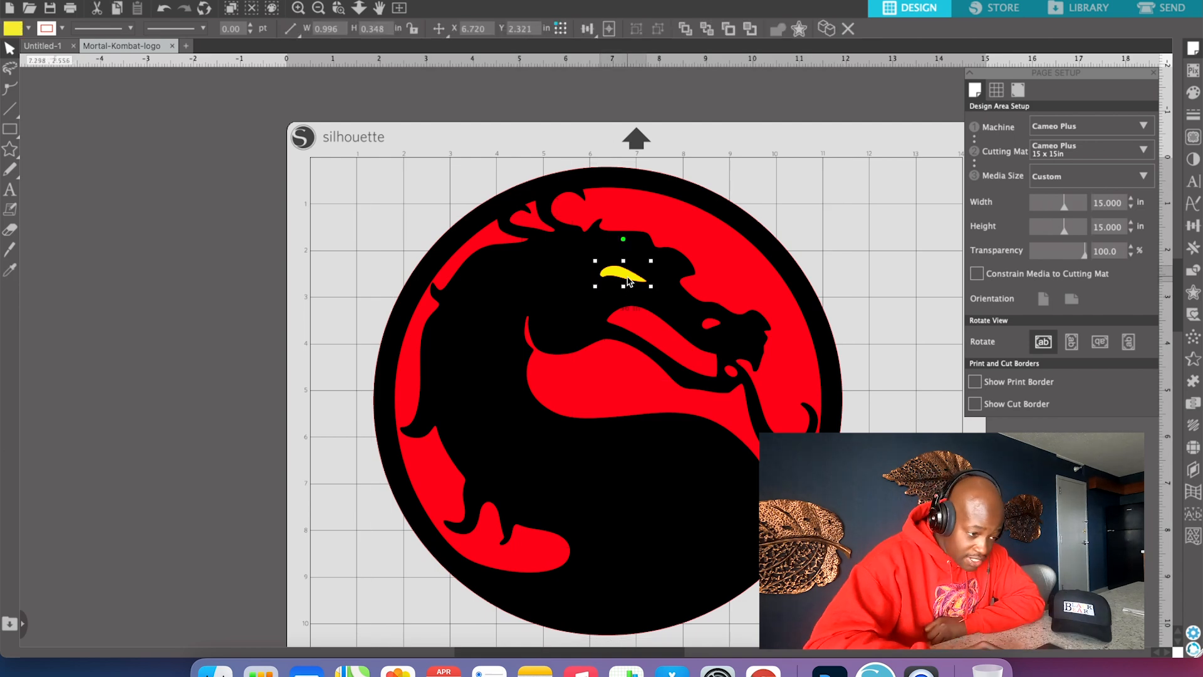
Open the yellow eye shape for point editing in a close-up of the dragon's head.
{"action": "scroll", "coordinate": [628, 281], "scroll_direction": "up", "scroll_amount": 1}
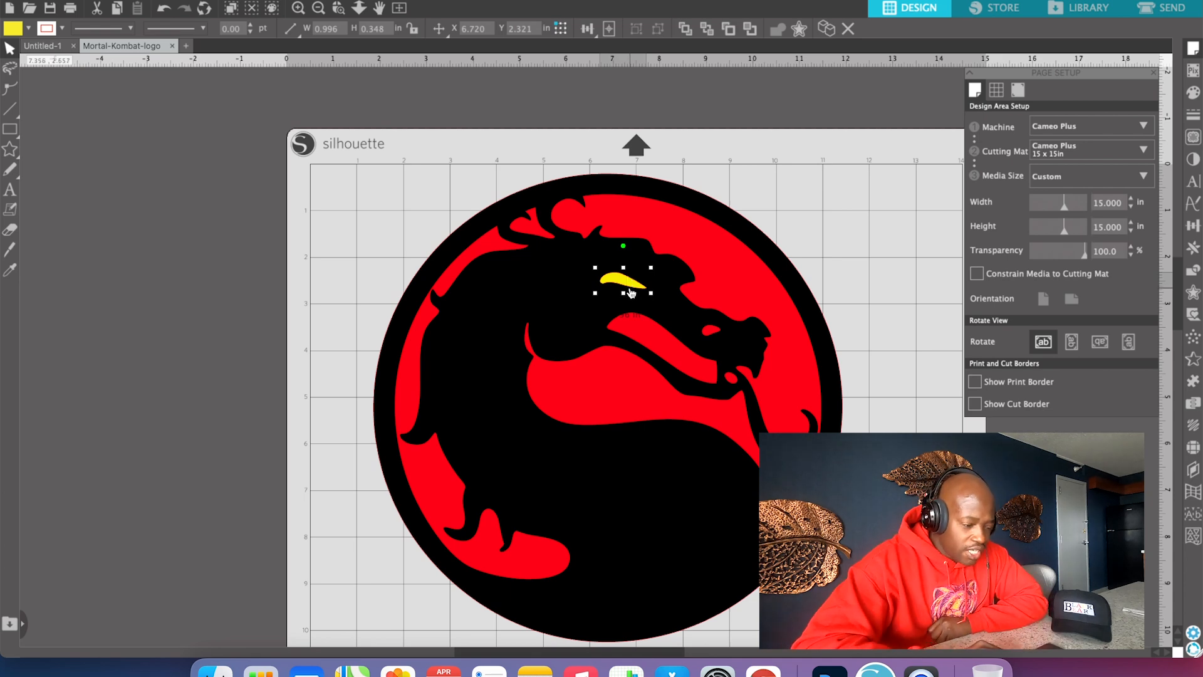
{"action": "left_click", "coordinate": [299, 8]}
{"action": "left_click", "coordinate": [298, 9]}
{"action": "left_click", "coordinate": [298, 8]}
{"action": "left_click", "coordinate": [299, 9]}
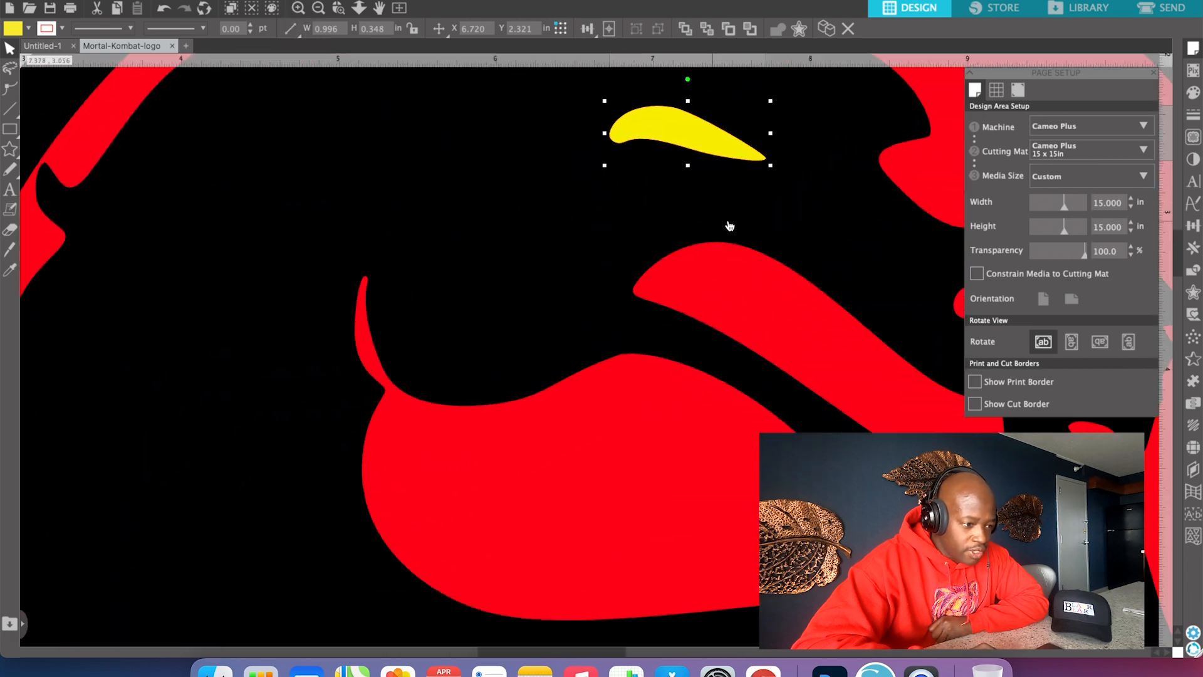
{"action": "left_click", "coordinate": [754, 218]}
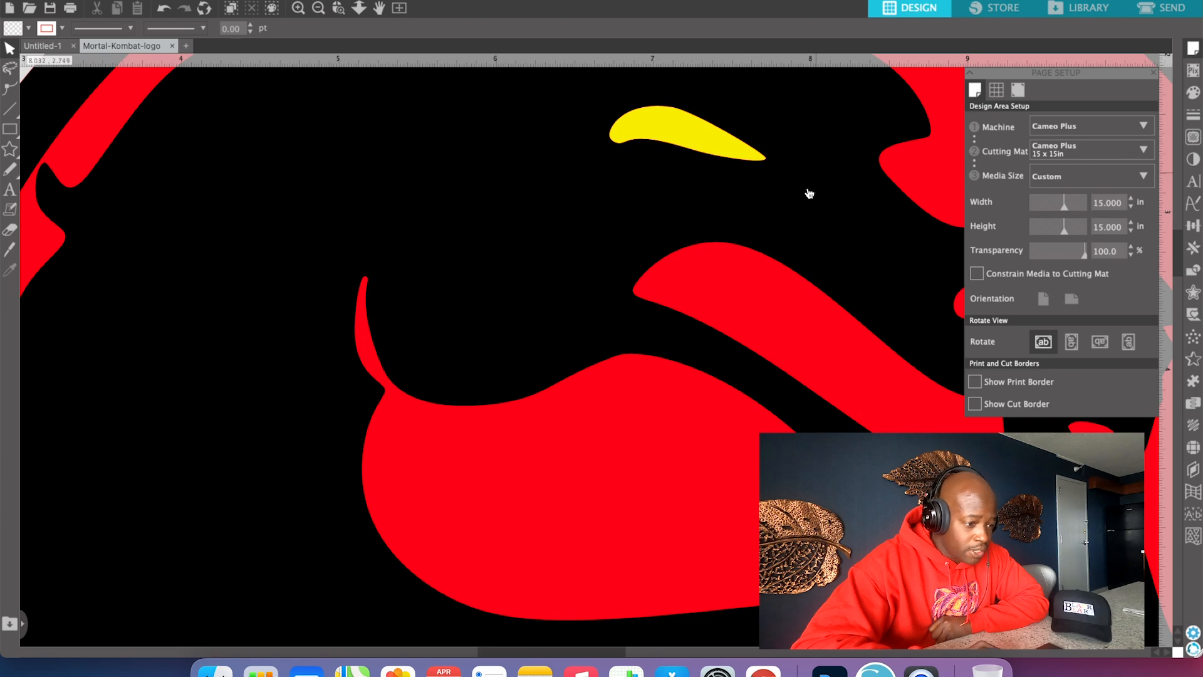
{"action": "scroll", "coordinate": [787, 209], "scroll_direction": "up", "scroll_amount": 3}
{"action": "scroll", "coordinate": [788, 211], "scroll_direction": "up", "scroll_amount": 3}
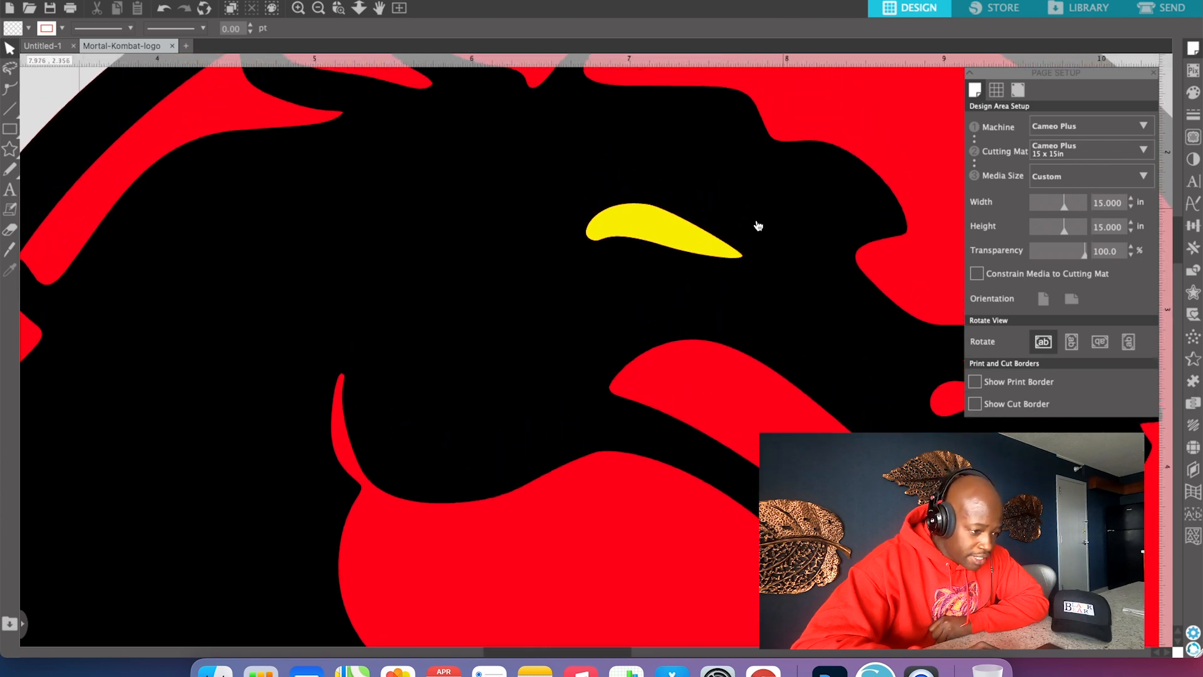
{"action": "left_click", "coordinate": [701, 243]}
{"action": "double_click", "coordinate": [700, 241]}
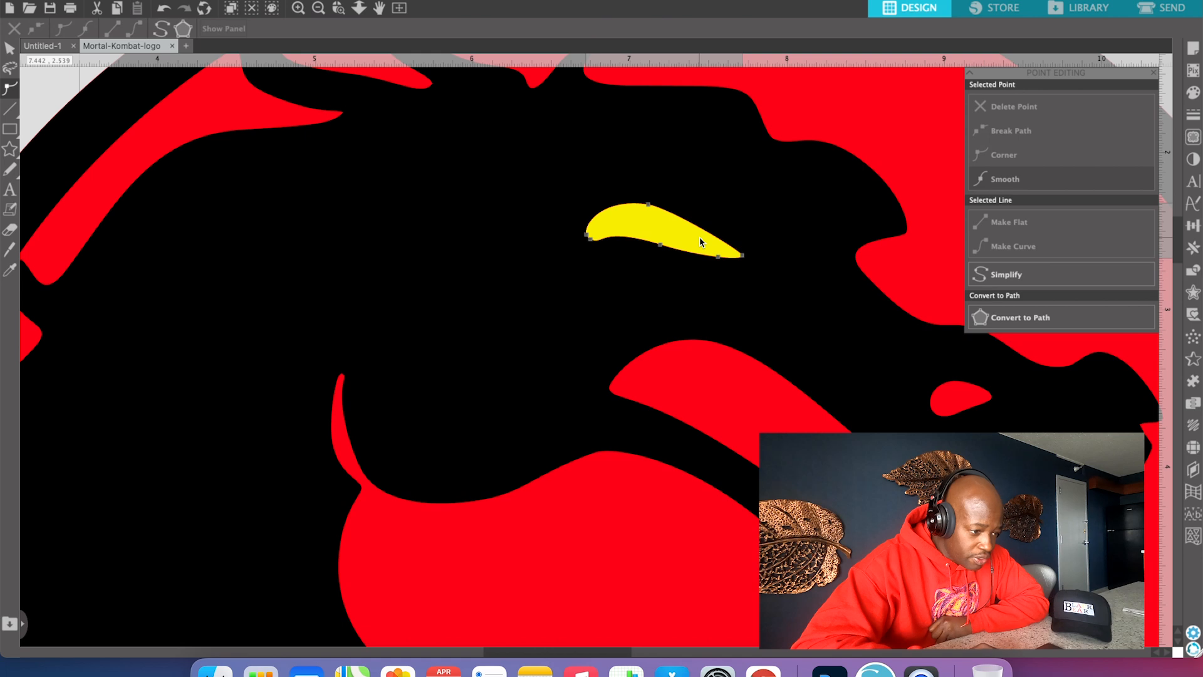
Enlarge the yellow eye slightly by moving its upper, pointed-end and rounded-end points outward.
{"action": "left_click", "coordinate": [648, 204]}
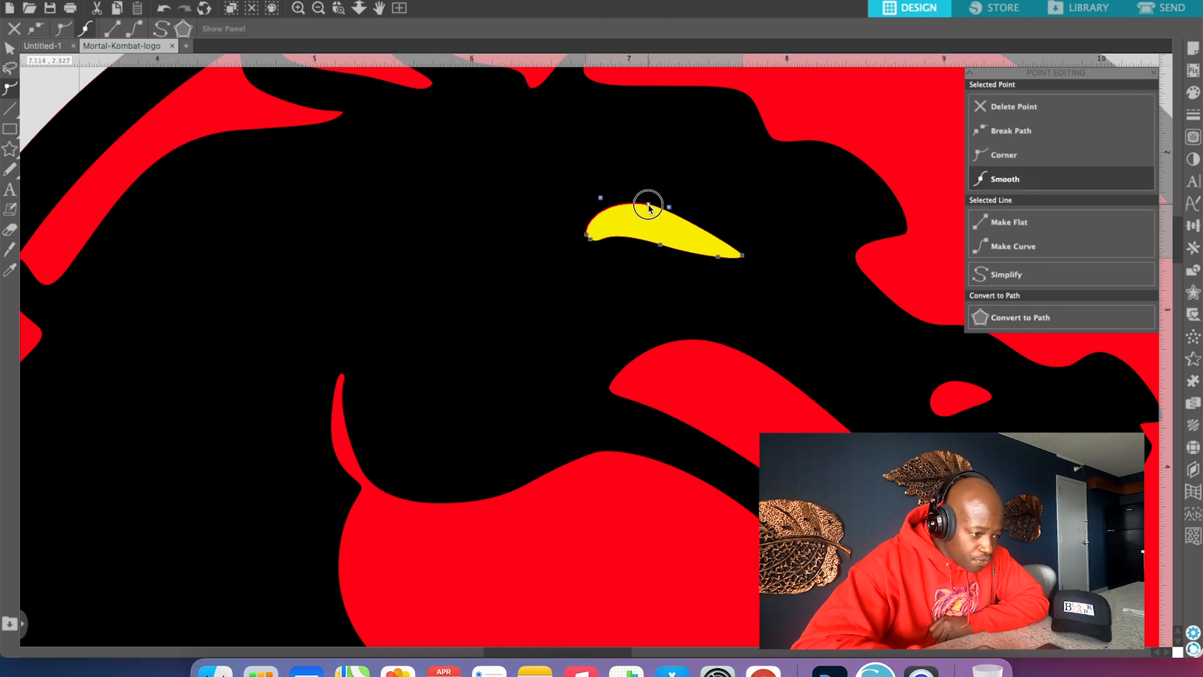
{"action": "left_click_drag", "start_coordinate": [648, 204], "coordinate": [648, 200]}
{"action": "left_click_drag", "start_coordinate": [743, 255], "coordinate": [582, 231]}
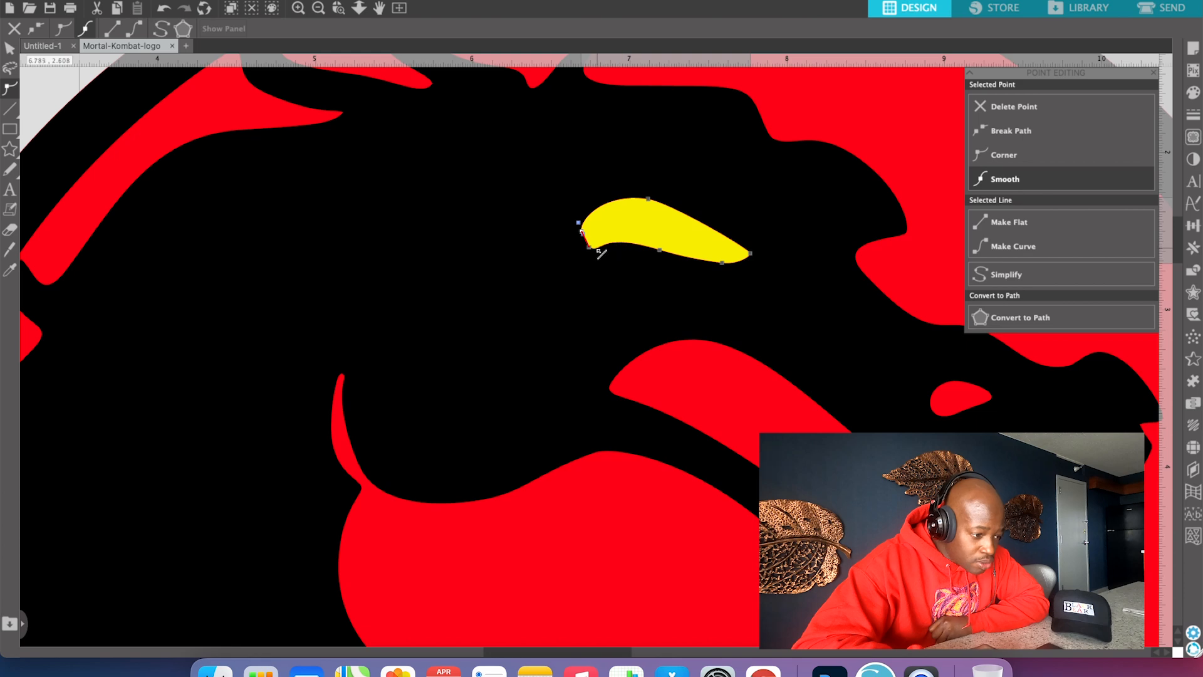
Add a point on the eye's lower edge near the rounded end and pull its curve handle to bulge the edge outward.
{"action": "left_click", "coordinate": [607, 251]}
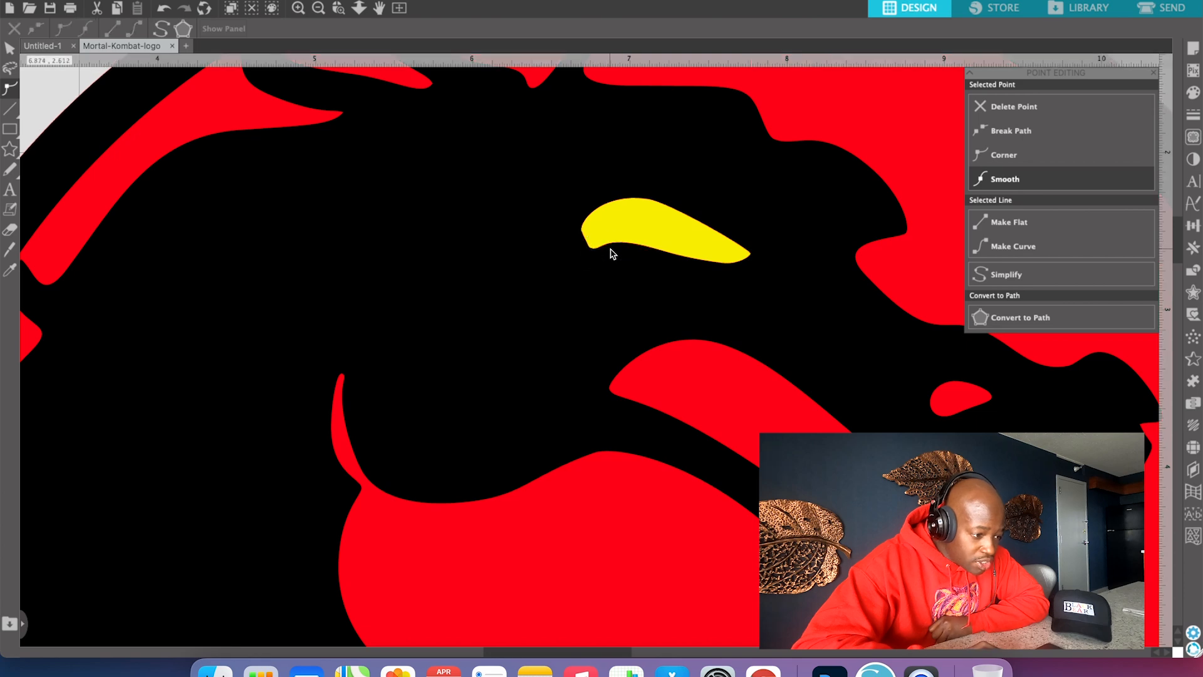
{"action": "left_click", "coordinate": [595, 253]}
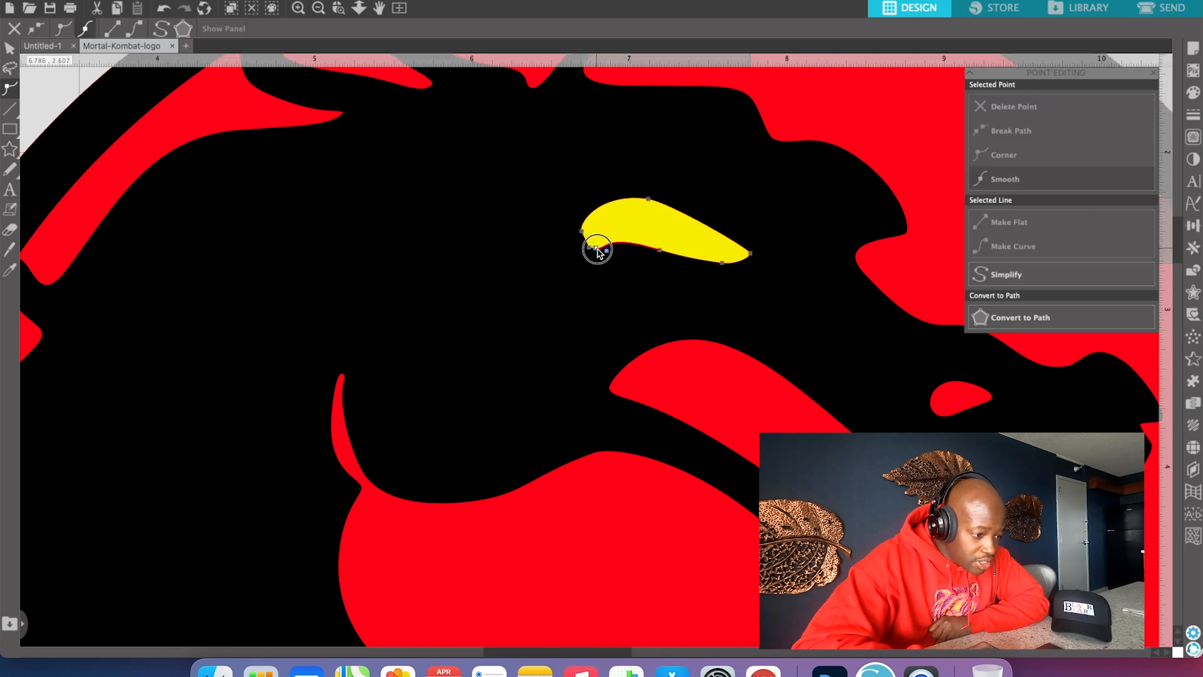
{"action": "left_click", "coordinate": [599, 249]}
{"action": "left_click_drag", "start_coordinate": [611, 251], "coordinate": [629, 254]}
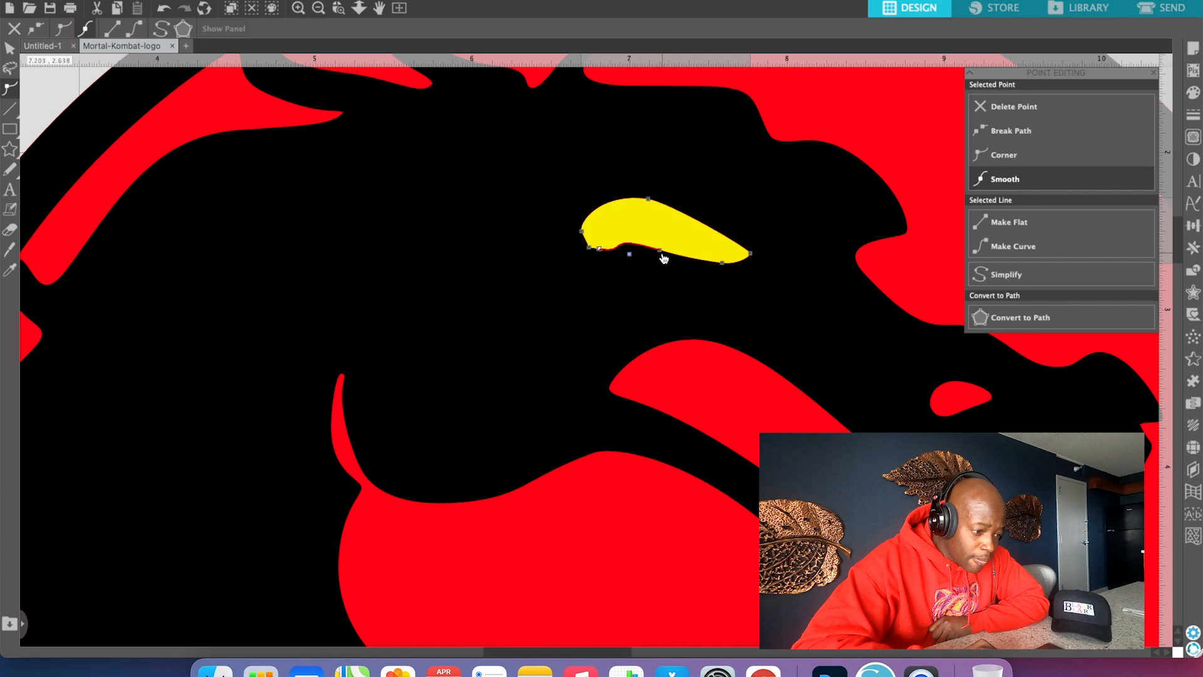
Adjust the curve handle of the middle point on the eye's lower edge and deselect the eye.
{"action": "left_click", "coordinate": [662, 253]}
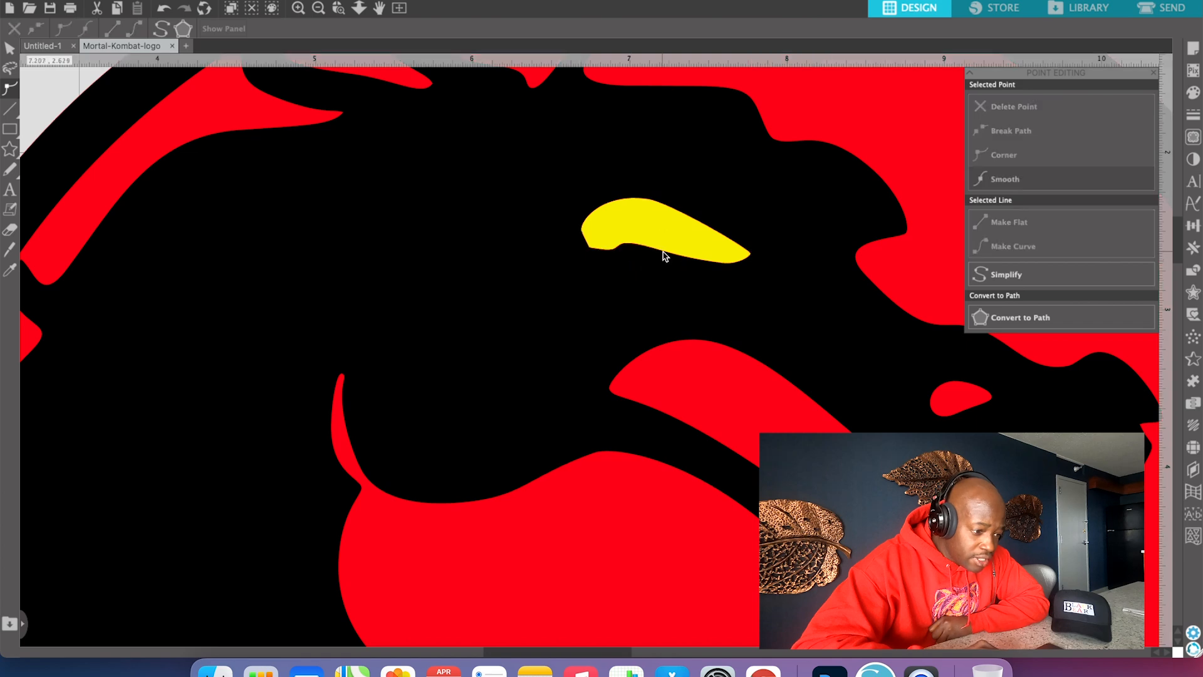
{"action": "left_click", "coordinate": [680, 255]}
{"action": "left_click", "coordinate": [660, 253]}
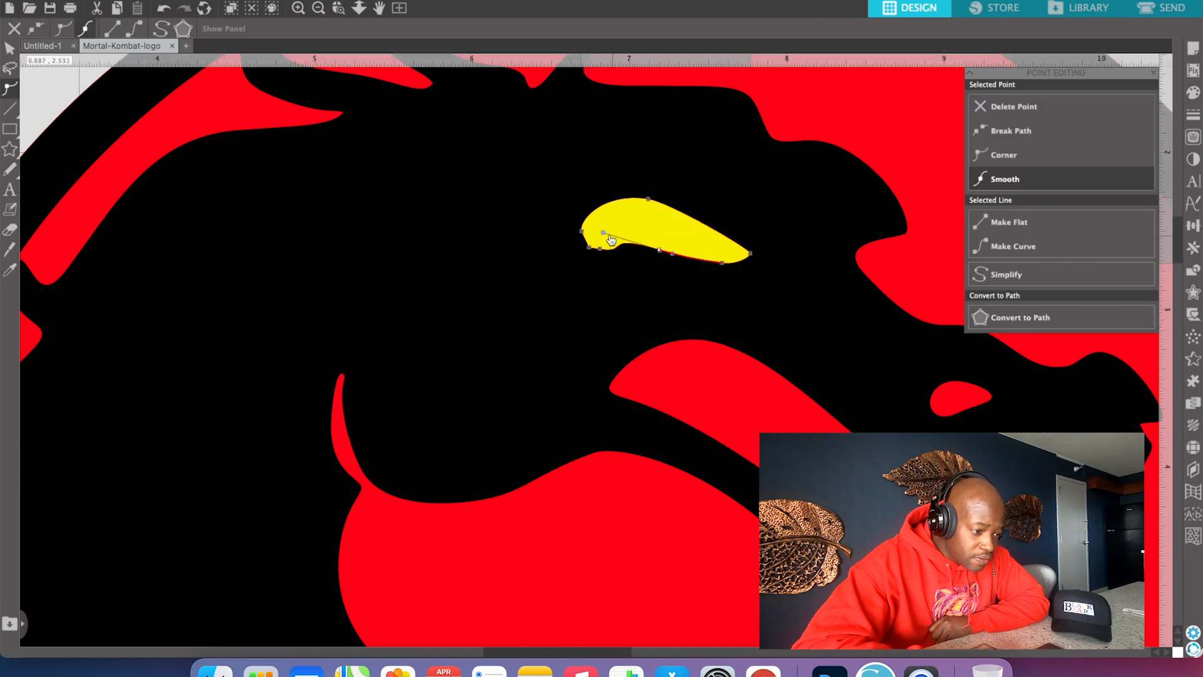
{"action": "left_click", "coordinate": [604, 234]}
{"action": "left_click_drag", "start_coordinate": [606, 237], "coordinate": [601, 234]}
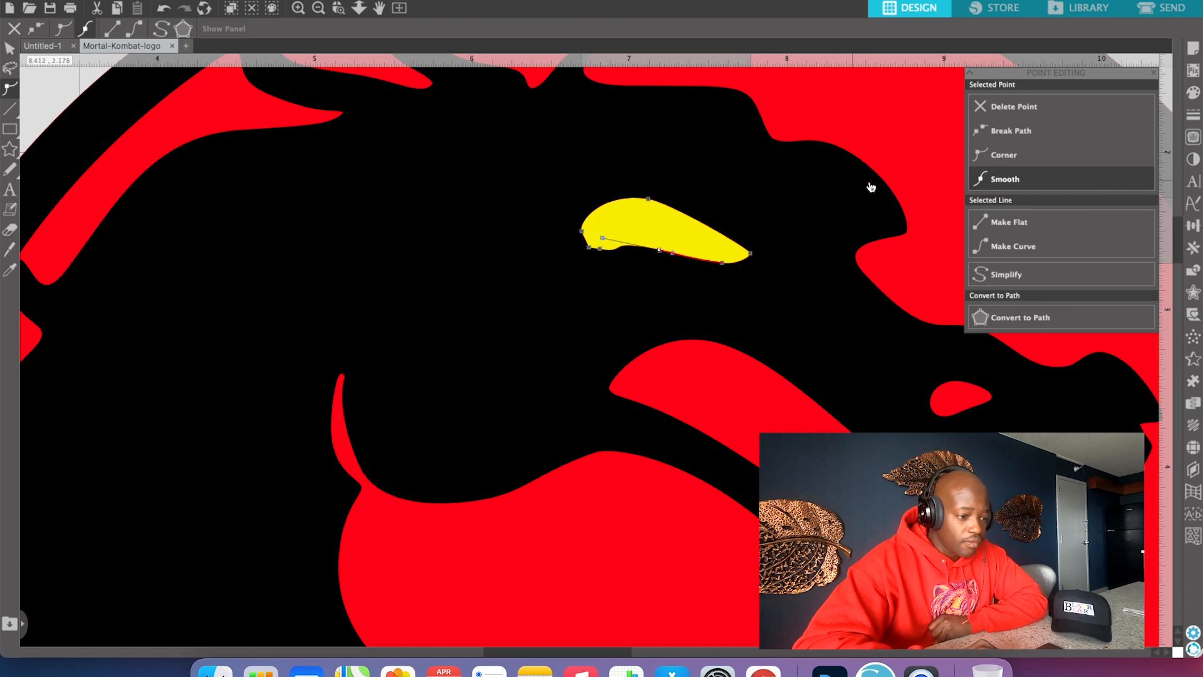
{"action": "left_click", "coordinate": [918, 235]}
Reopen the eye for point editing and try Make Flat at the lower corner point of its rounded end.
{"action": "scroll", "coordinate": [921, 236], "scroll_direction": "down", "scroll_amount": 1}
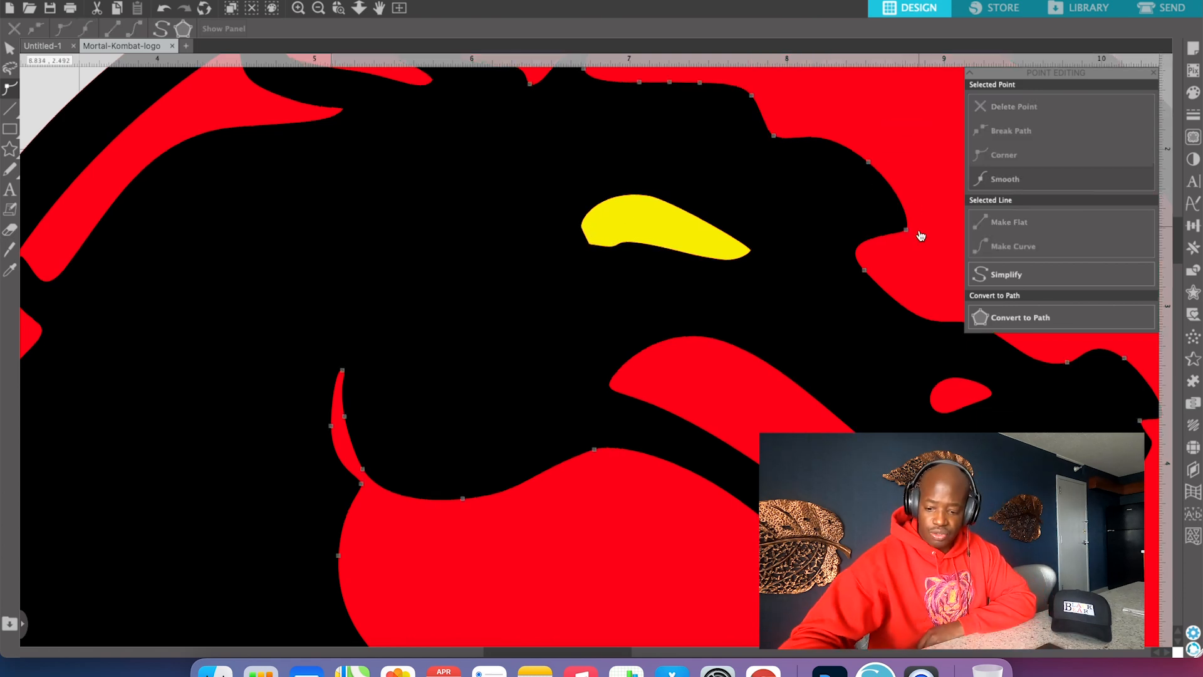
{"action": "scroll", "coordinate": [921, 235], "scroll_direction": "down", "scroll_amount": 2}
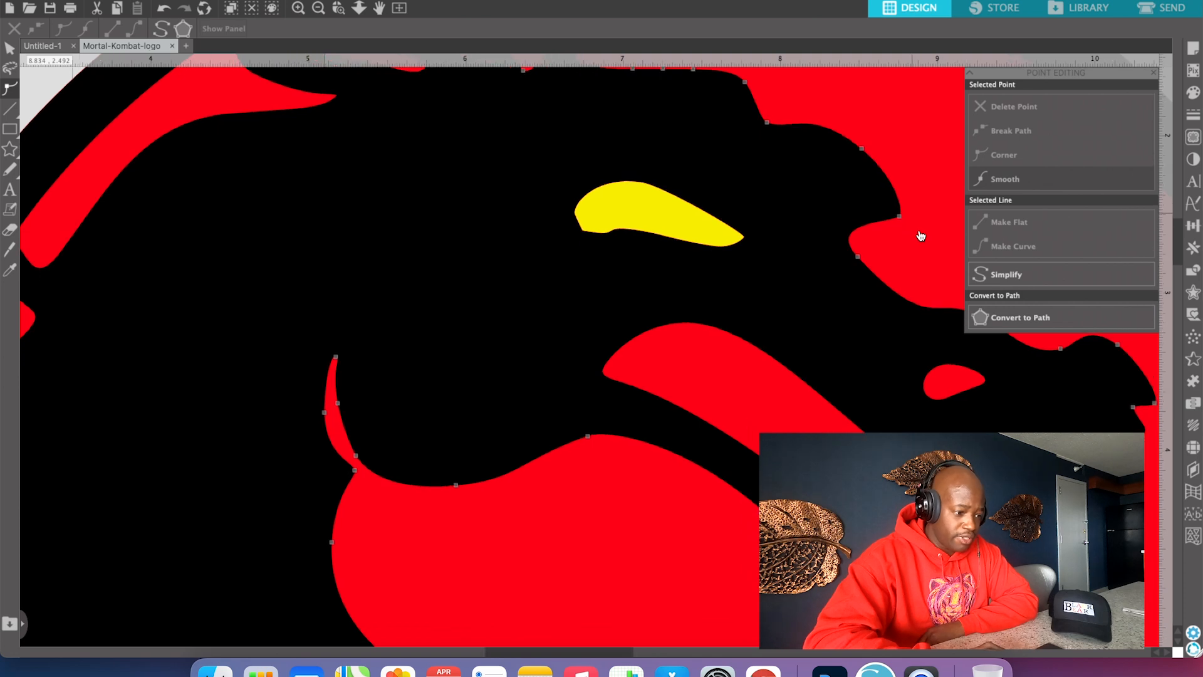
{"action": "left_click", "coordinate": [589, 226]}
{"action": "left_click", "coordinate": [584, 231]}
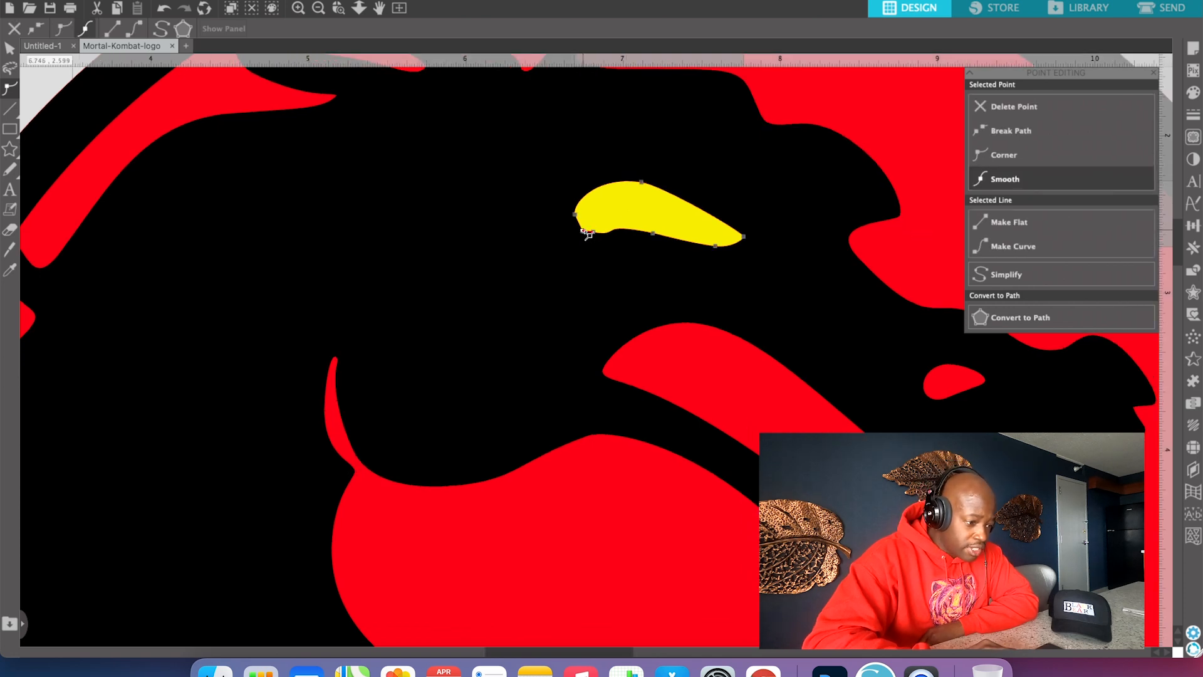
{"action": "right_click", "coordinate": [584, 231]}
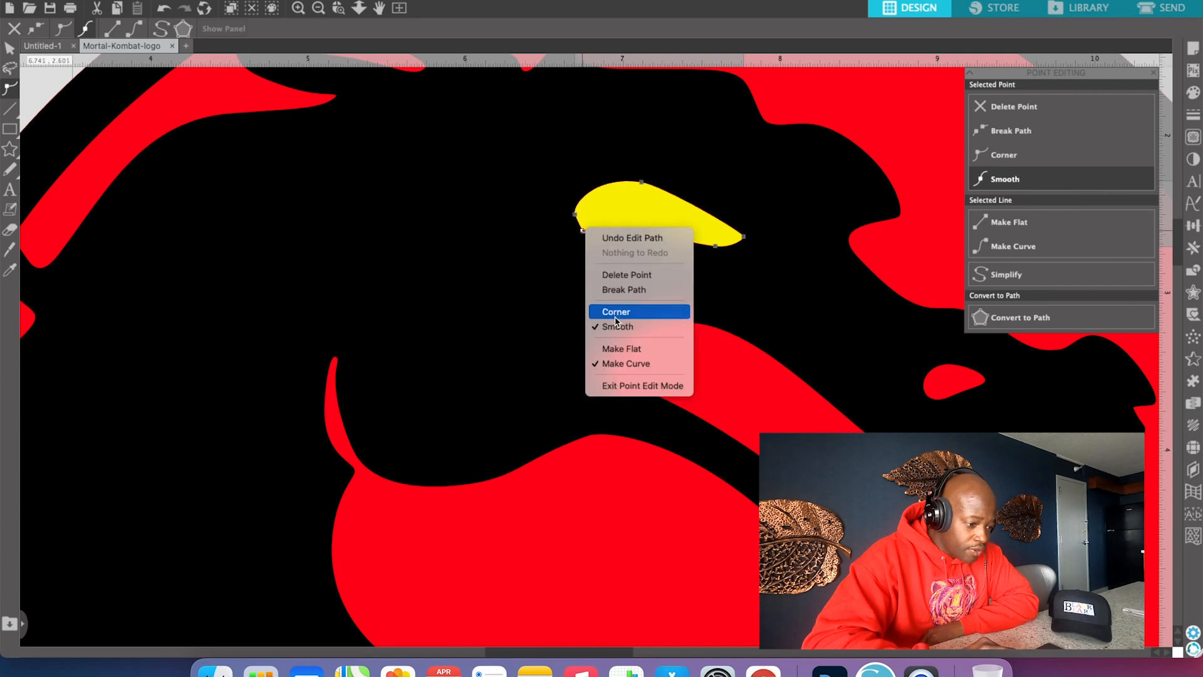
{"action": "left_click", "coordinate": [622, 348]}
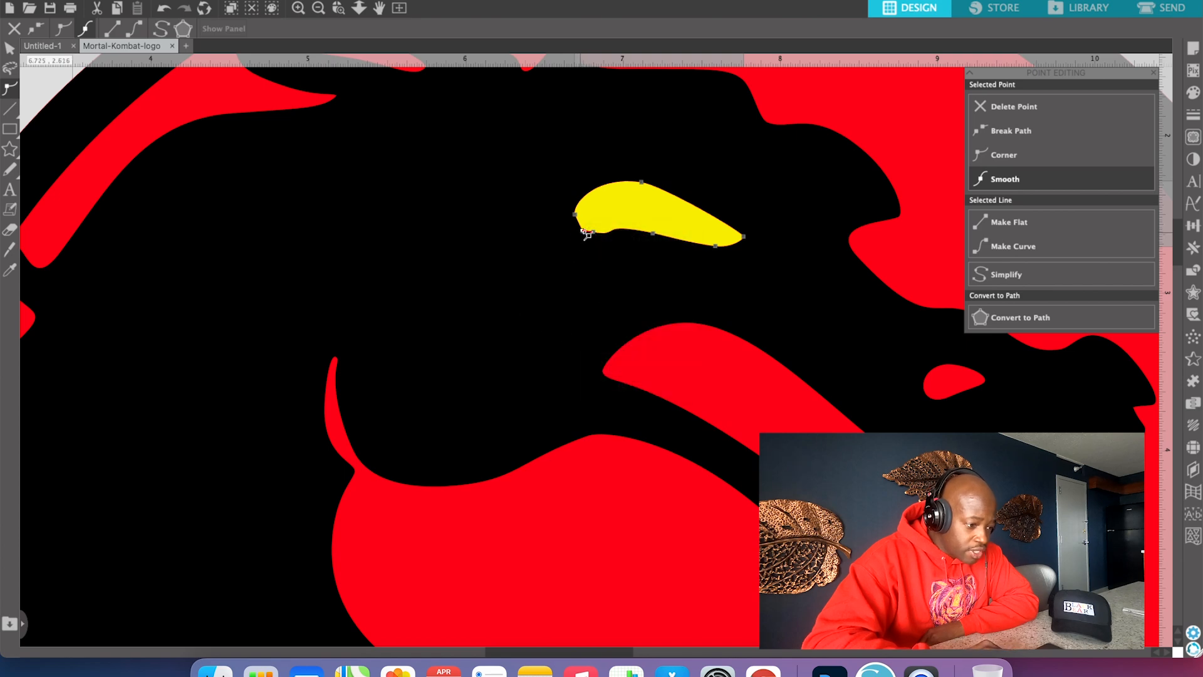
Reposition the lower corner point of the eye's rounded end in close-up and adjust its handle to soften the corner.
{"action": "left_click", "coordinate": [299, 8]}
{"action": "left_click", "coordinate": [299, 8]}
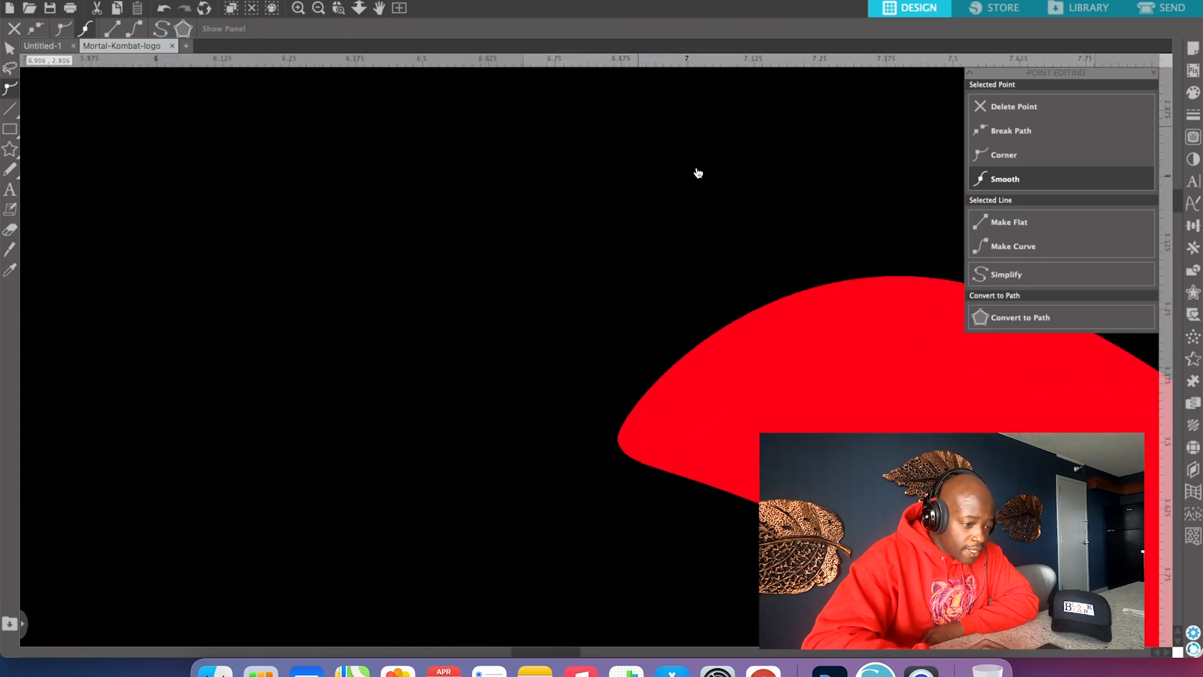
{"action": "scroll", "coordinate": [700, 188], "scroll_direction": "up", "scroll_amount": 5}
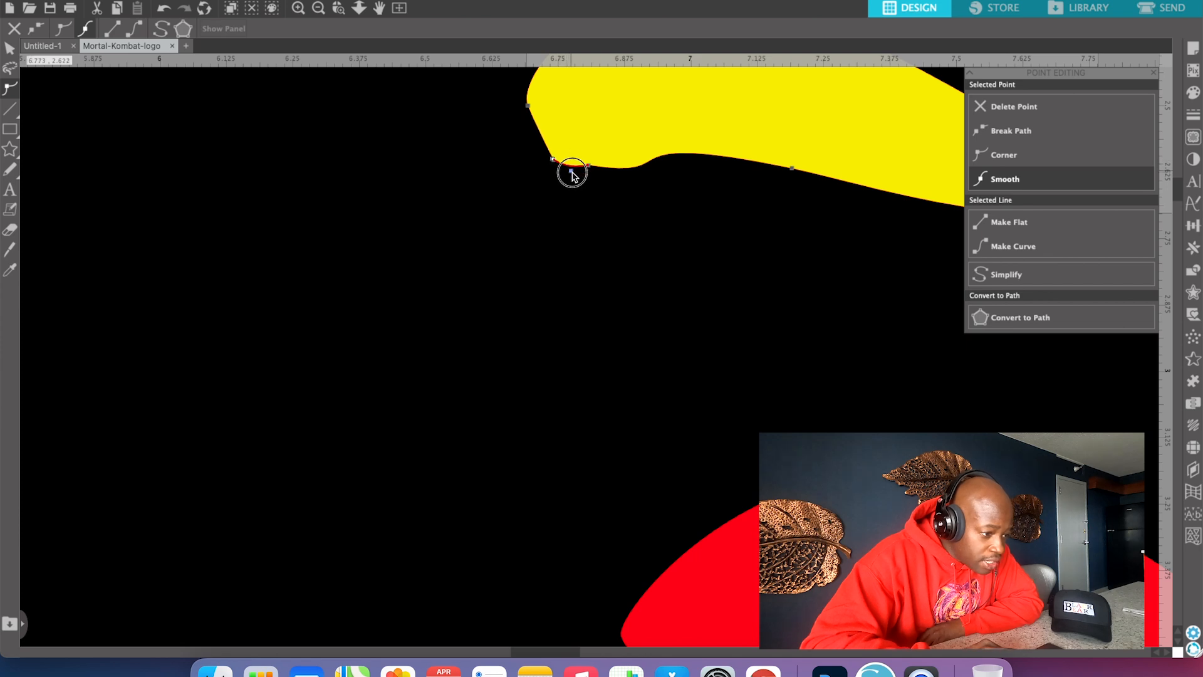
{"action": "left_click_drag", "start_coordinate": [563, 165], "coordinate": [548, 153]}
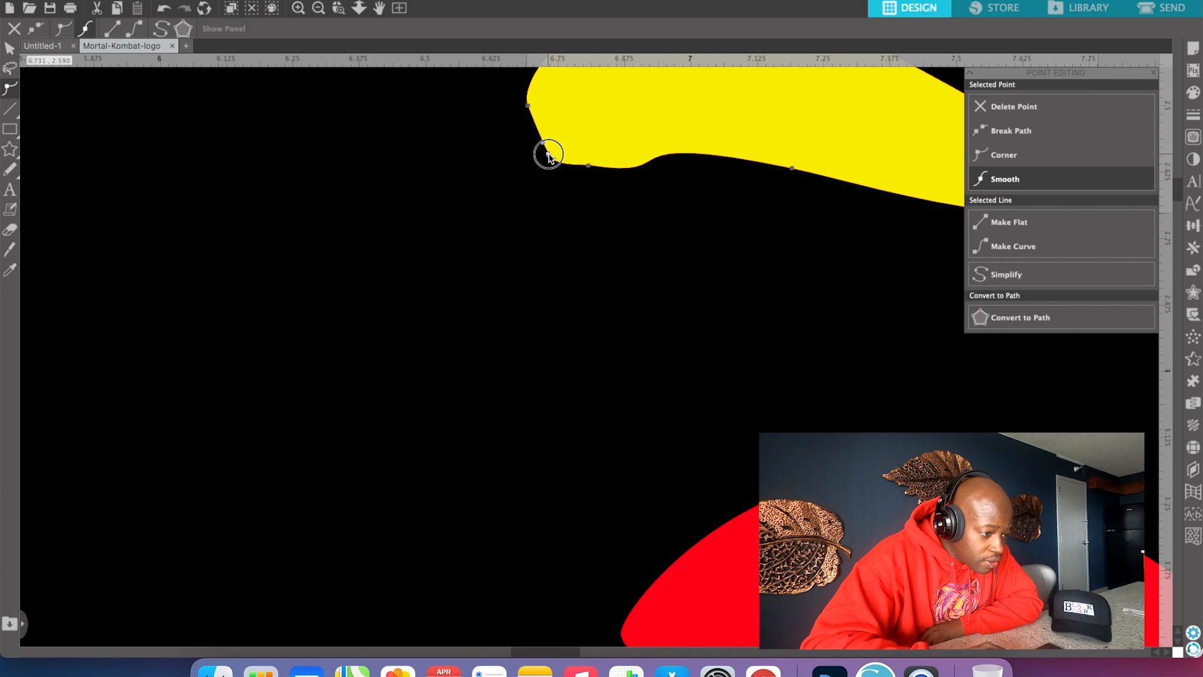
{"action": "key", "text": "Delete"}
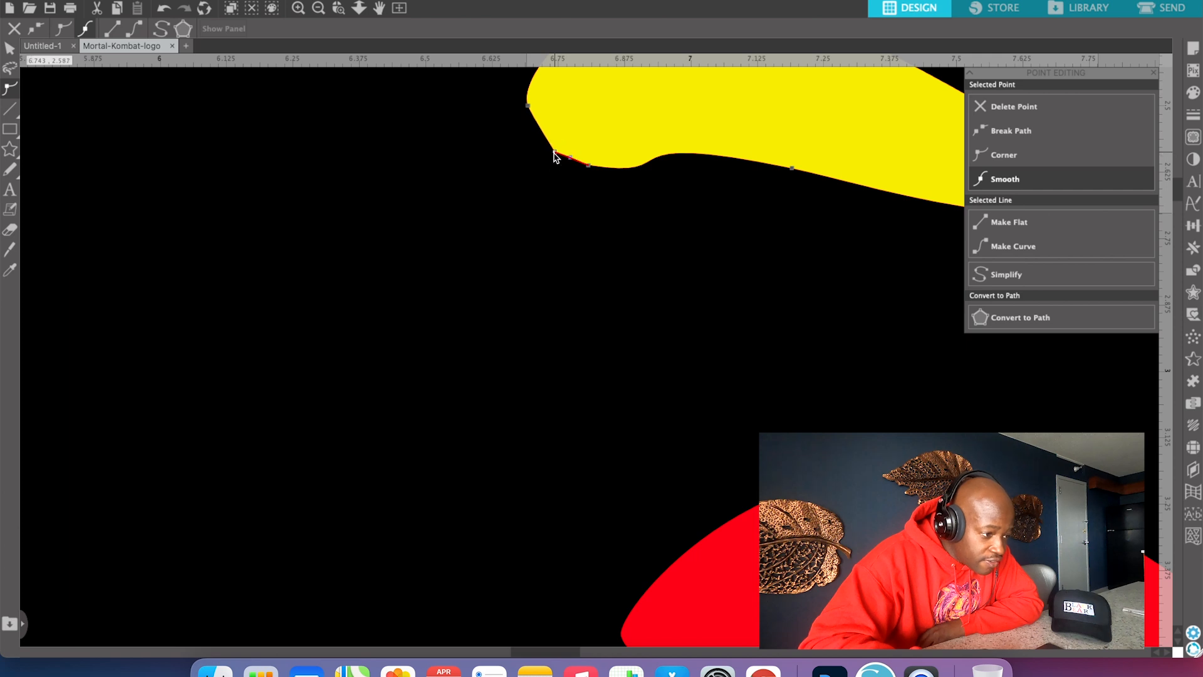
Bow the straight segment at the eye's rounded end outward with the end point's curve handle, and finish point editing.
{"action": "left_click", "coordinate": [527, 106]}
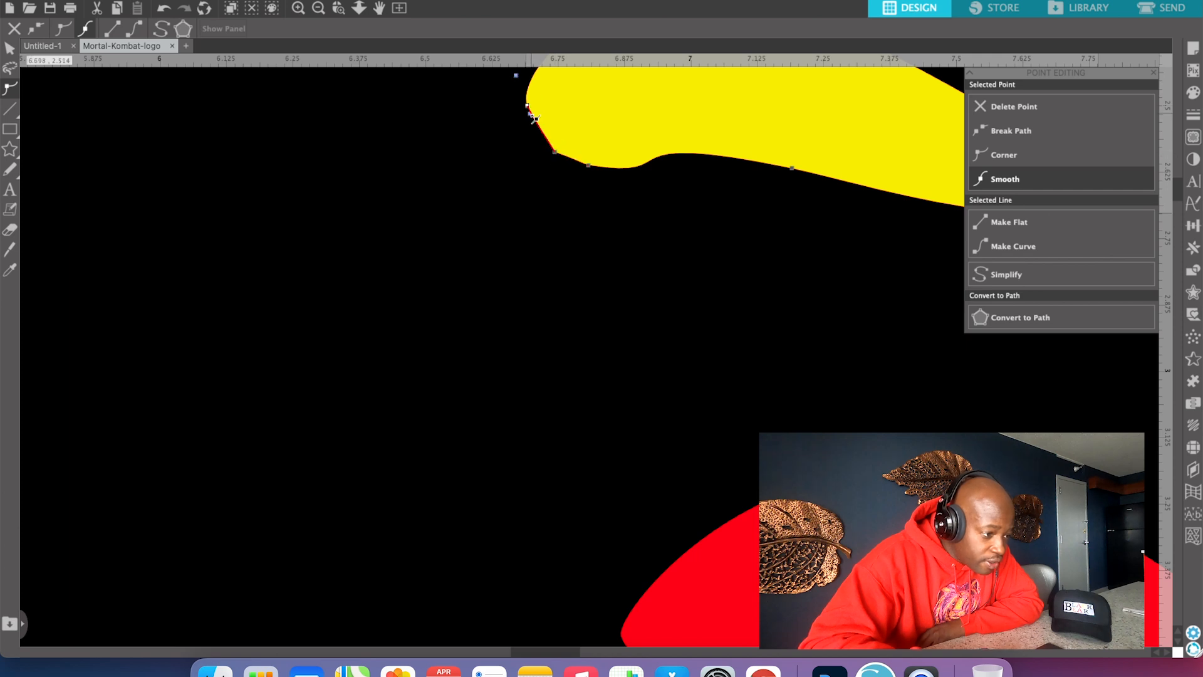
{"action": "left_click_drag", "start_coordinate": [533, 118], "coordinate": [532, 135]}
{"action": "left_click", "coordinate": [551, 169]}
Examine the reshaped eye up close and within the whole logo on the mat.
{"action": "scroll", "coordinate": [551, 169], "scroll_direction": "down", "scroll_amount": 2}
{"action": "scroll", "coordinate": [550, 169], "scroll_direction": "up", "scroll_amount": 1}
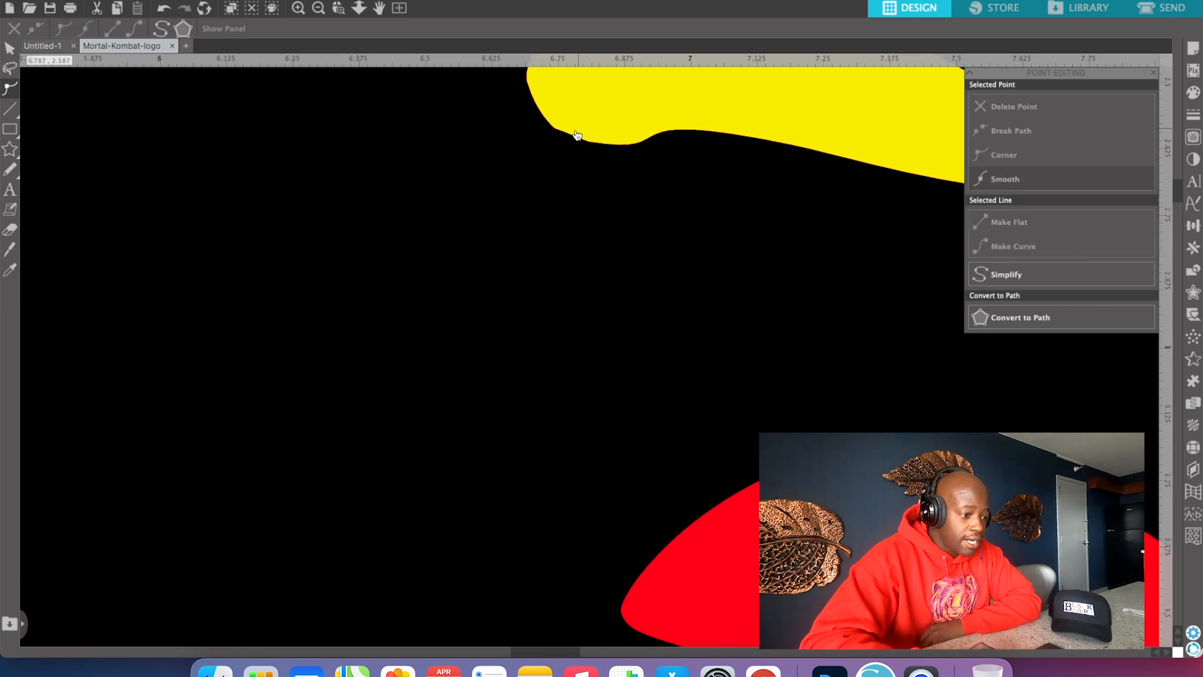
{"action": "scroll", "coordinate": [603, 188], "scroll_direction": "up", "scroll_amount": 3}
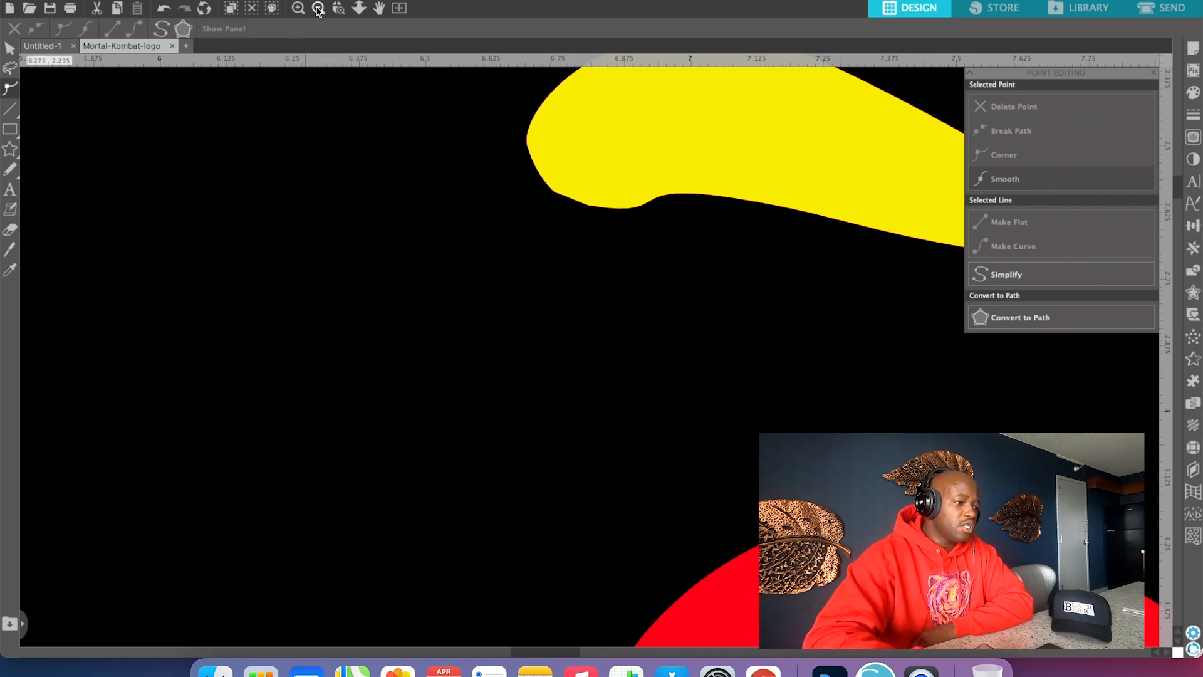
{"action": "left_click", "coordinate": [319, 9]}
{"action": "left_click", "coordinate": [318, 9]}
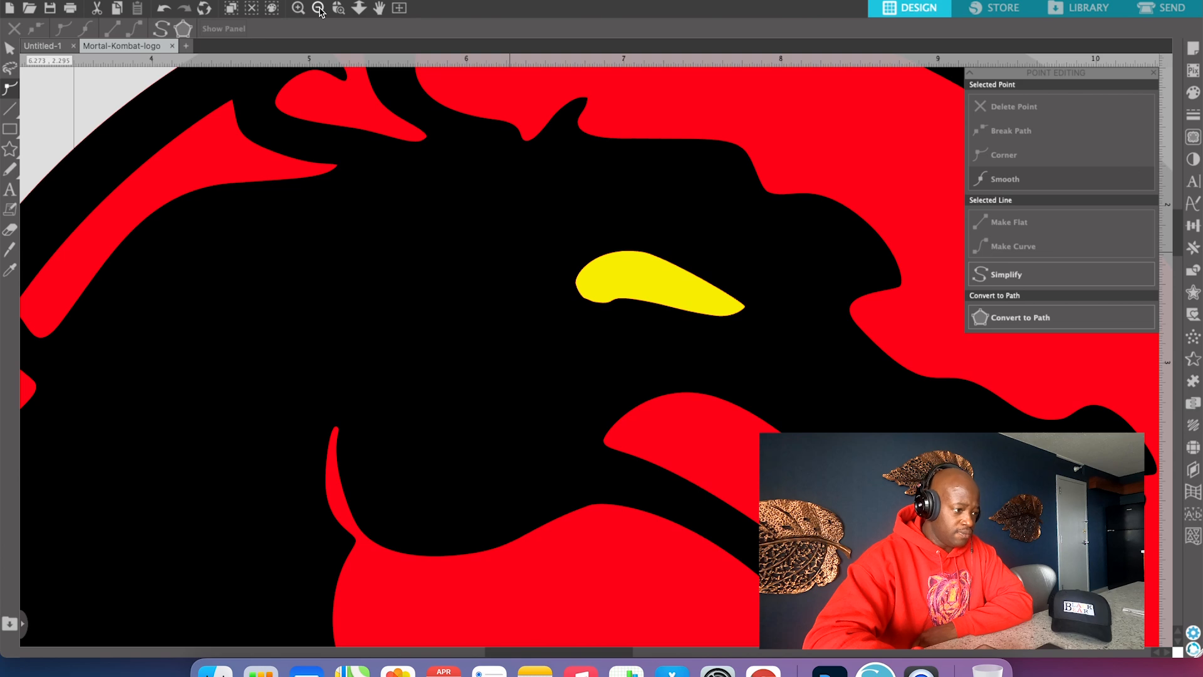
{"action": "left_click", "coordinate": [319, 10]}
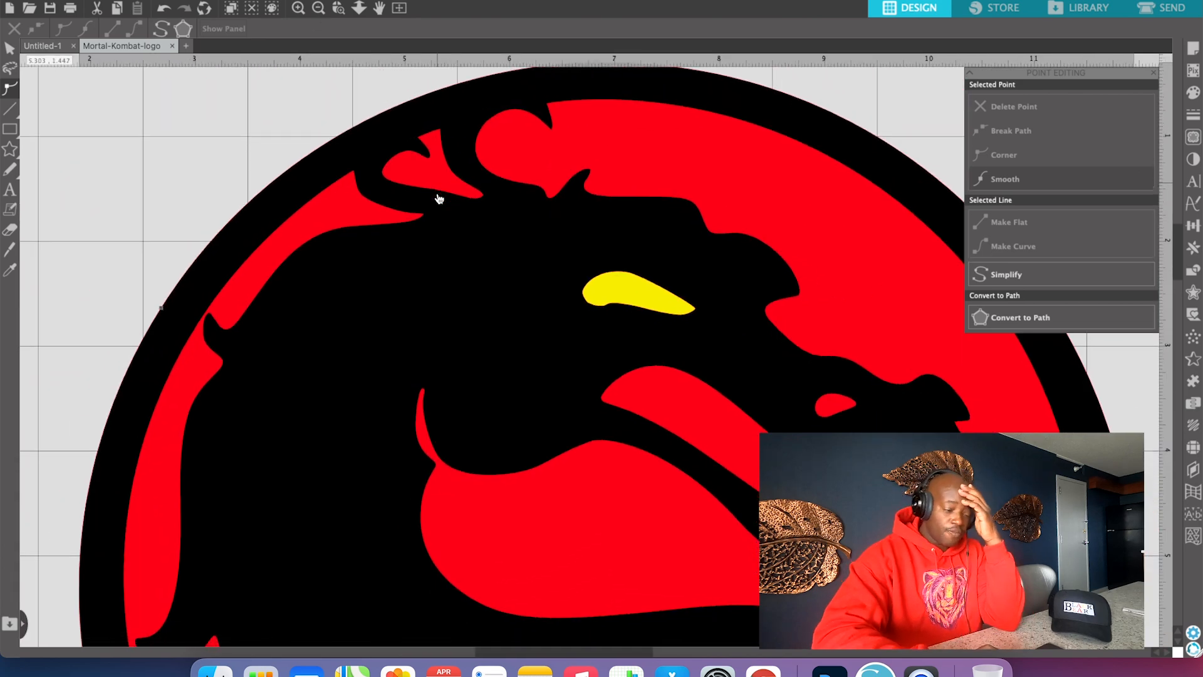
{"action": "scroll", "coordinate": [439, 197], "scroll_direction": "up", "scroll_amount": 2}
{"action": "scroll", "coordinate": [439, 199], "scroll_direction": "down", "scroll_amount": 1}
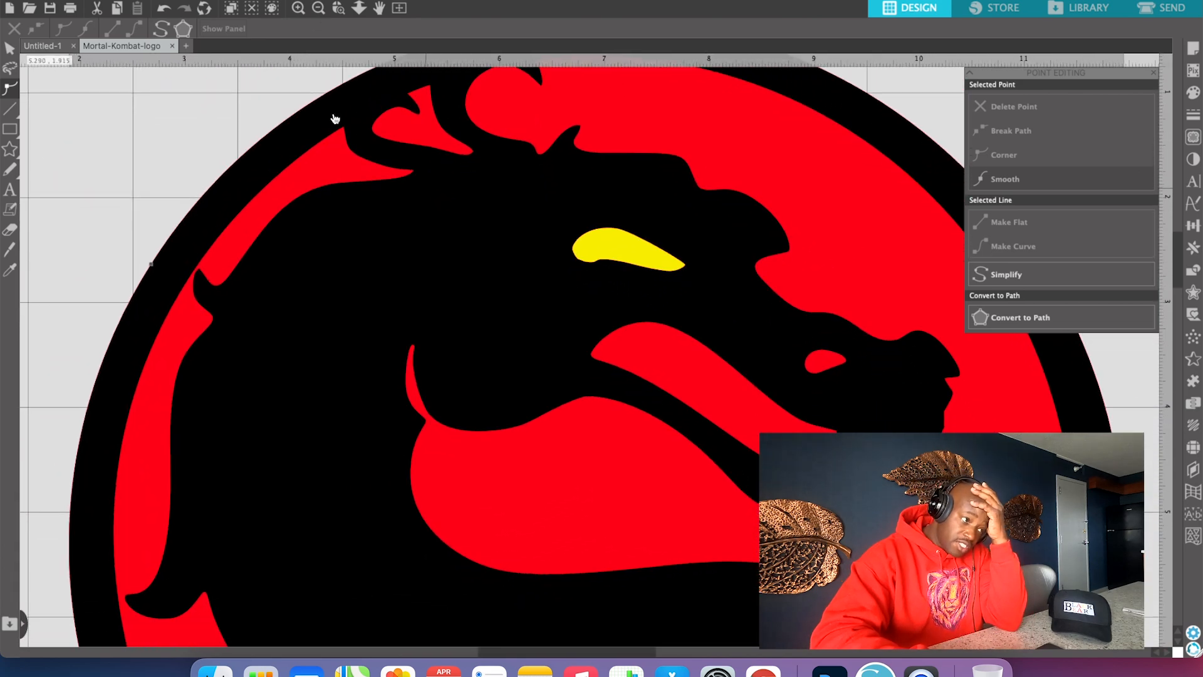
{"action": "left_click", "coordinate": [319, 10]}
{"action": "left_click", "coordinate": [319, 9]}
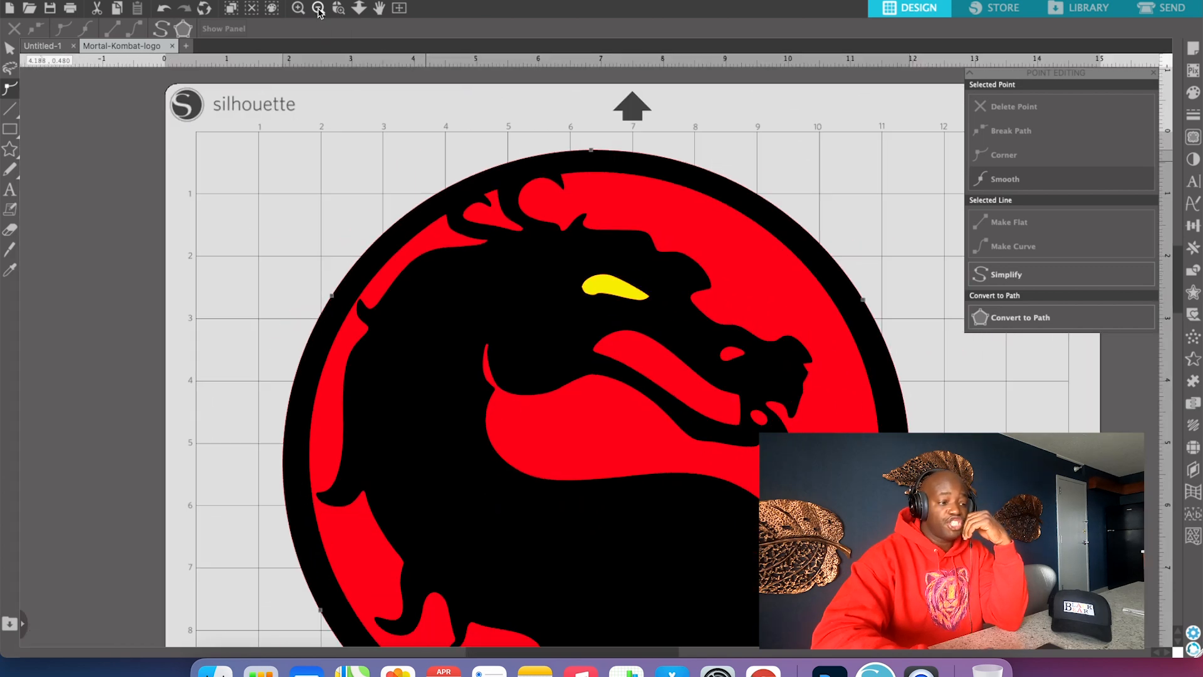
{"action": "scroll", "coordinate": [586, 362], "scroll_direction": "down", "scroll_amount": 4}
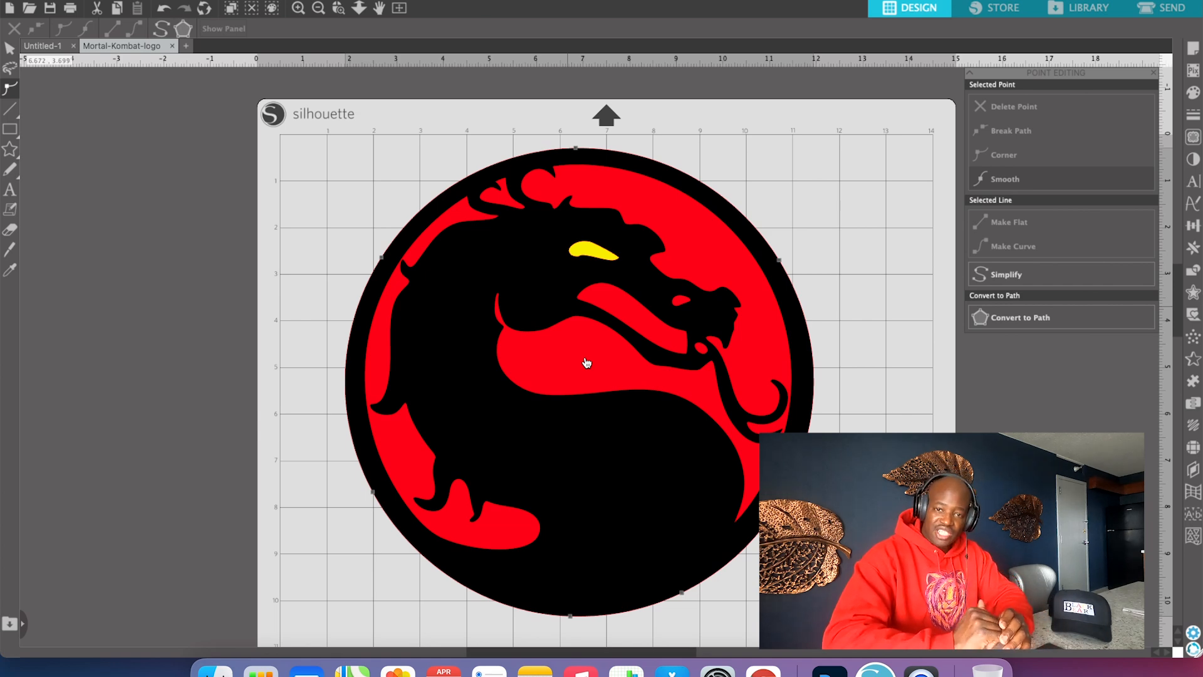
Draw a circle about 0.63 in across just above the dragon's nostril and fill it with medium grey.
{"action": "mouse_move", "coordinate": [11, 128]}
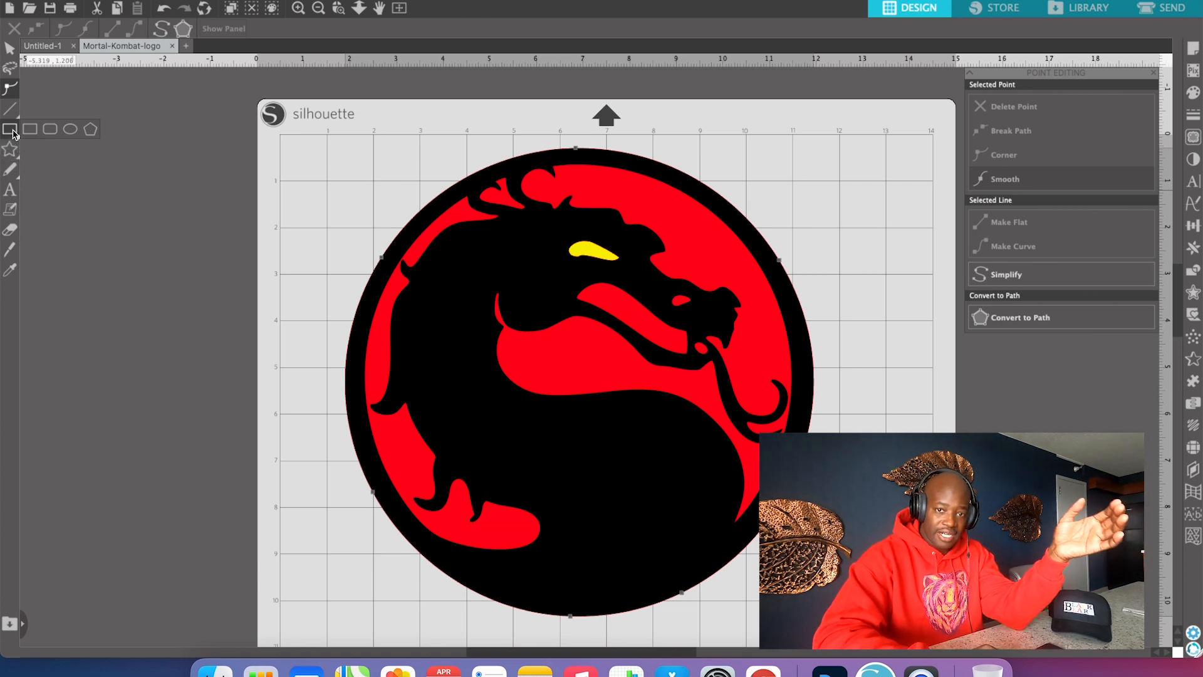
{"action": "left_click", "coordinate": [13, 133]}
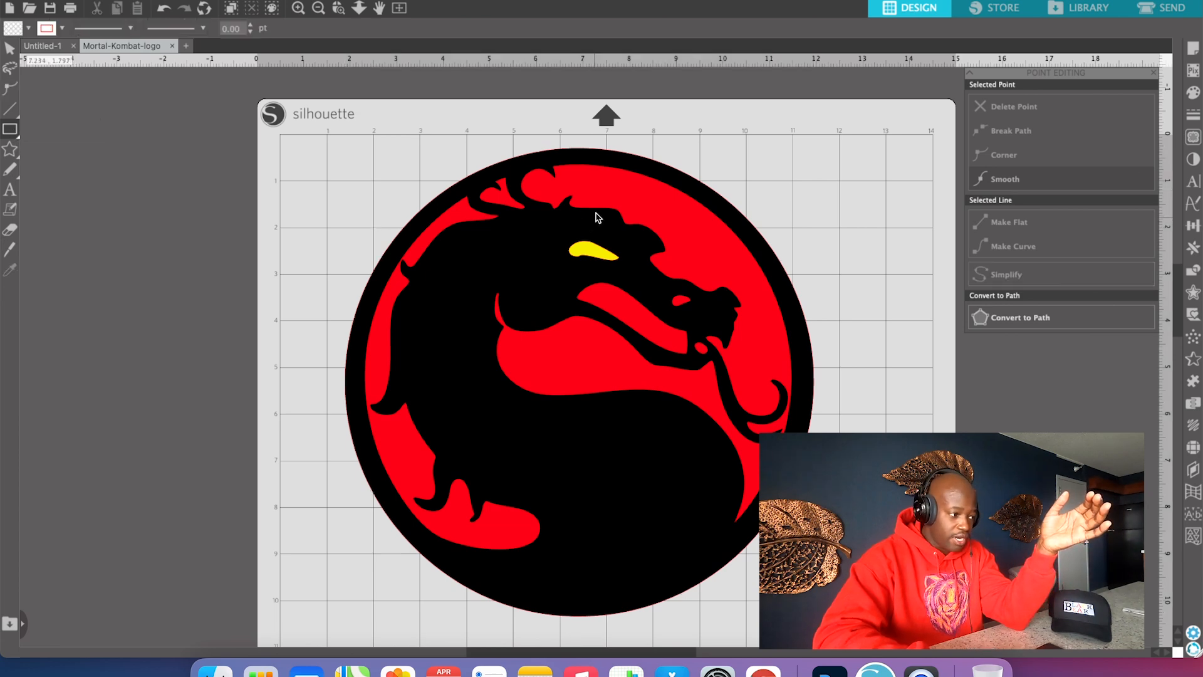
{"action": "mouse_move", "coordinate": [12, 133]}
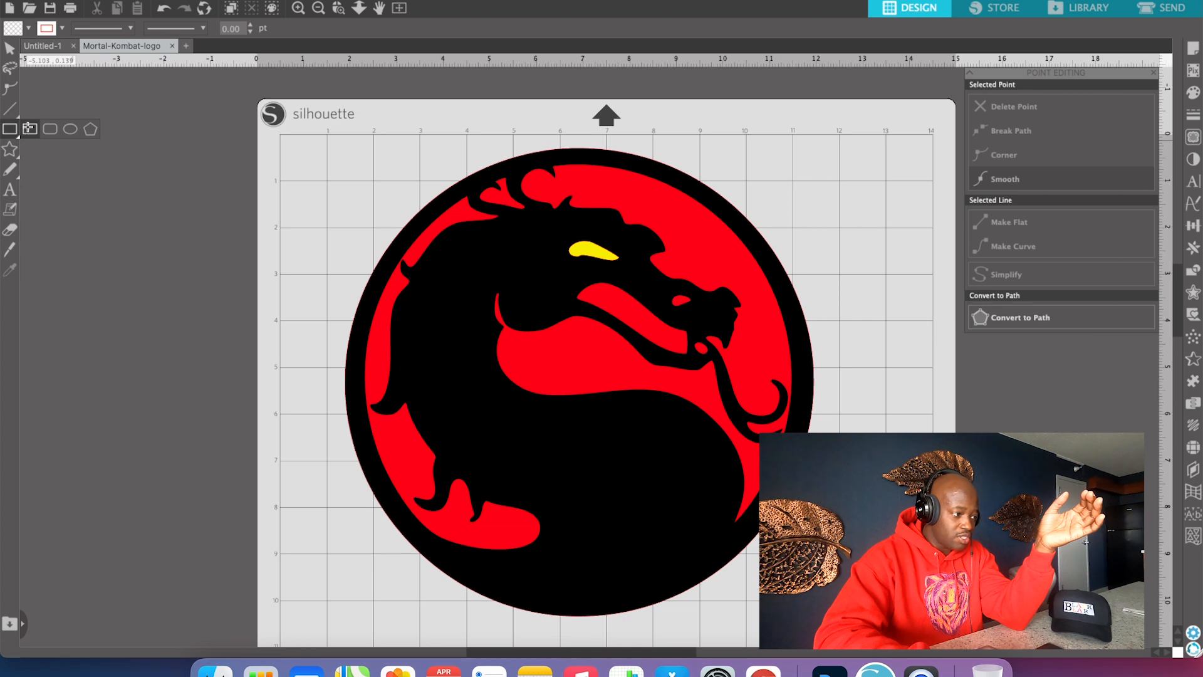
{"action": "left_click", "coordinate": [15, 133]}
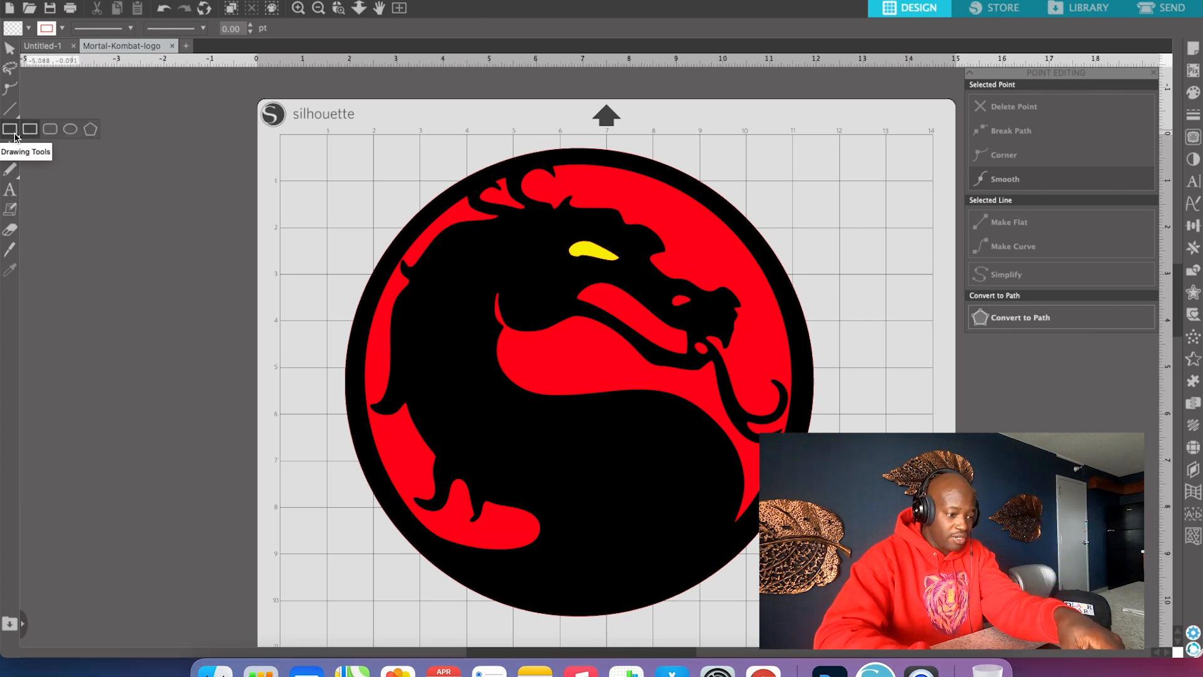
{"action": "left_click", "coordinate": [69, 128]}
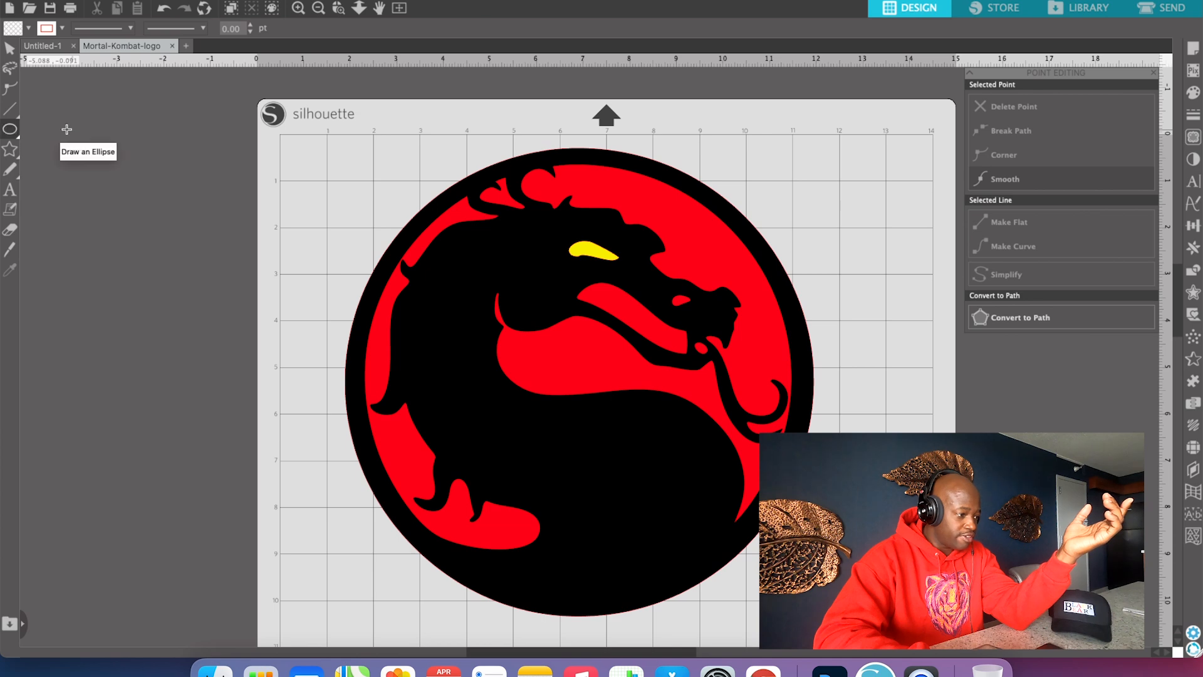
{"action": "scroll", "coordinate": [702, 290], "scroll_direction": "up", "scroll_amount": 1}
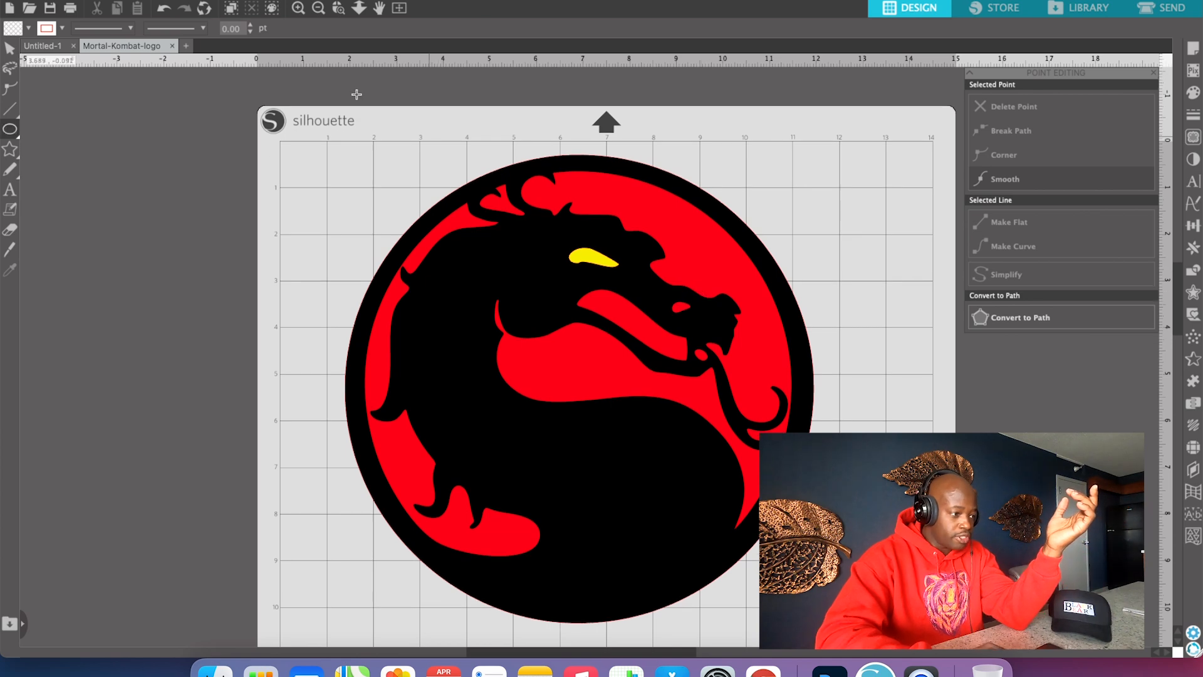
{"action": "left_click", "coordinate": [298, 9]}
{"action": "left_click", "coordinate": [298, 9]}
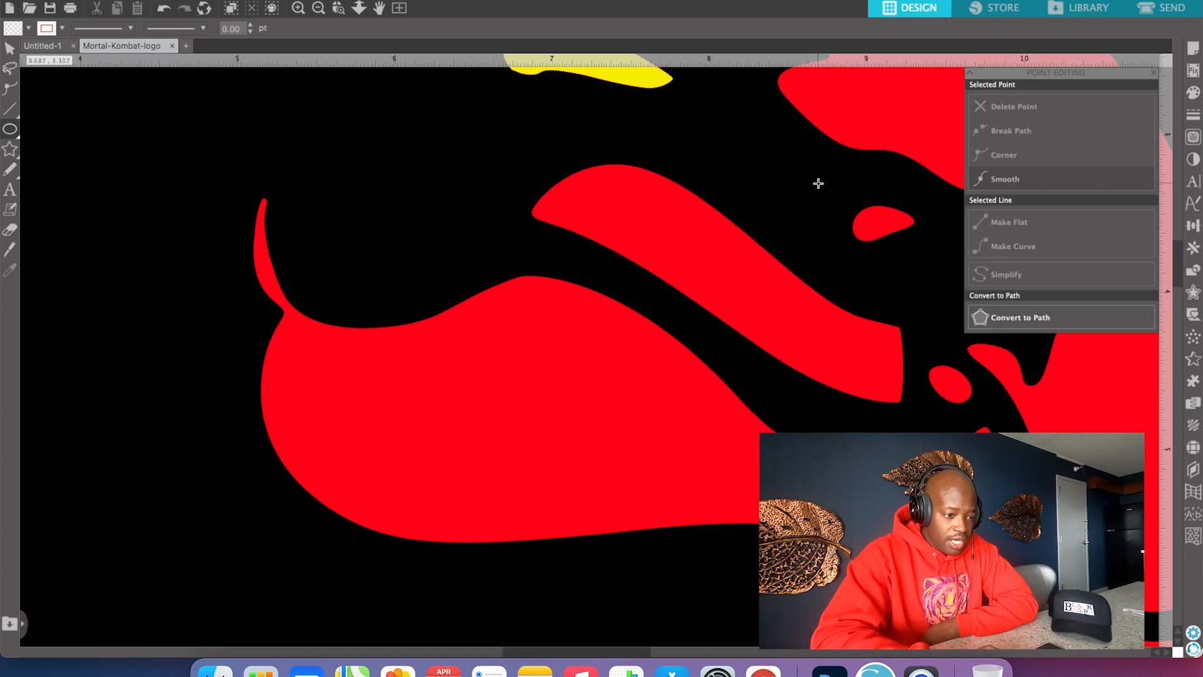
{"action": "left_click_drag", "start_coordinate": [844, 113], "coordinate": [950, 209]}
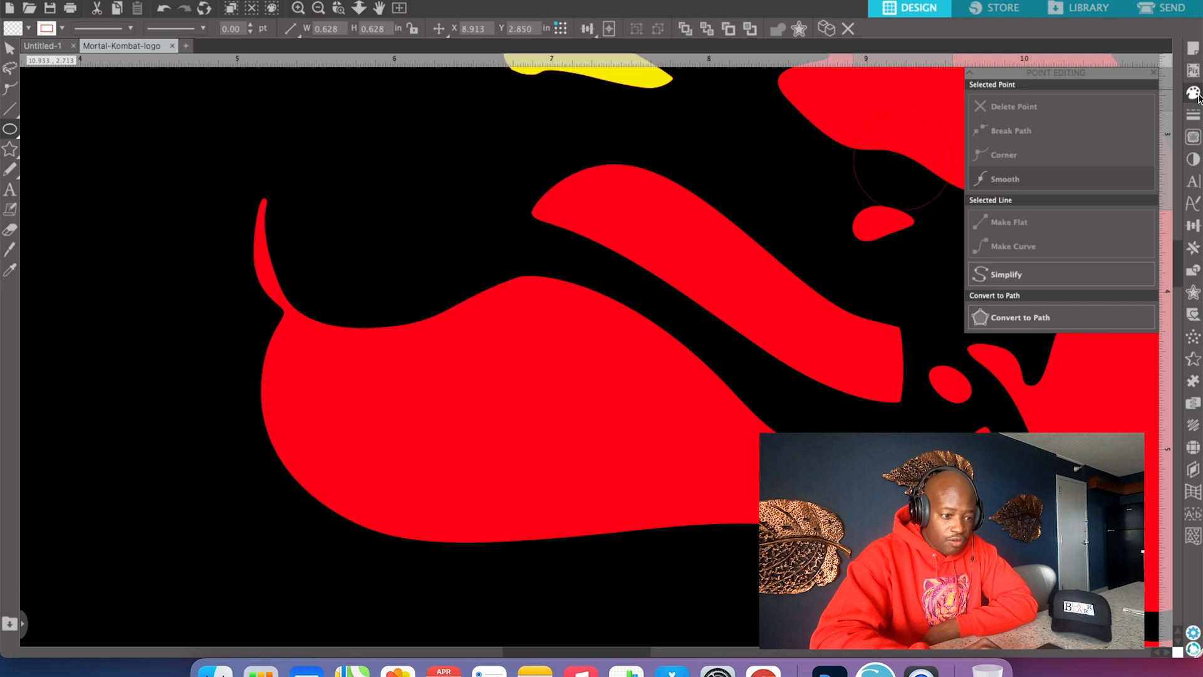
{"action": "left_click", "coordinate": [1192, 92]}
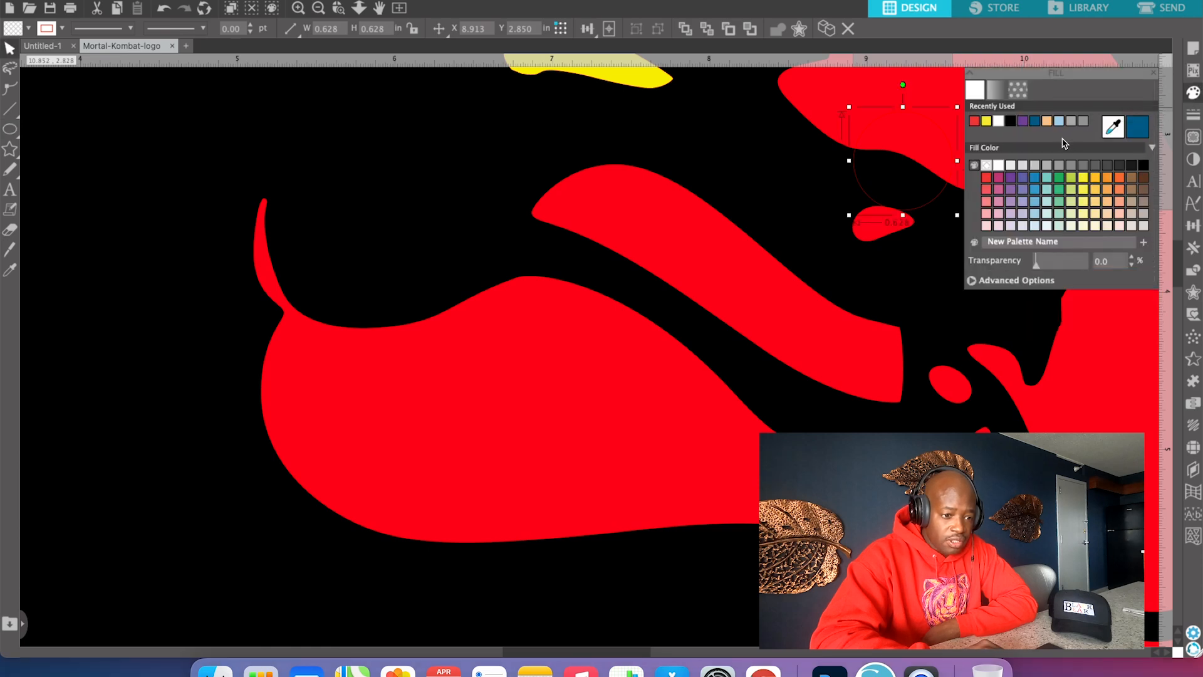
{"action": "left_click", "coordinate": [1071, 166]}
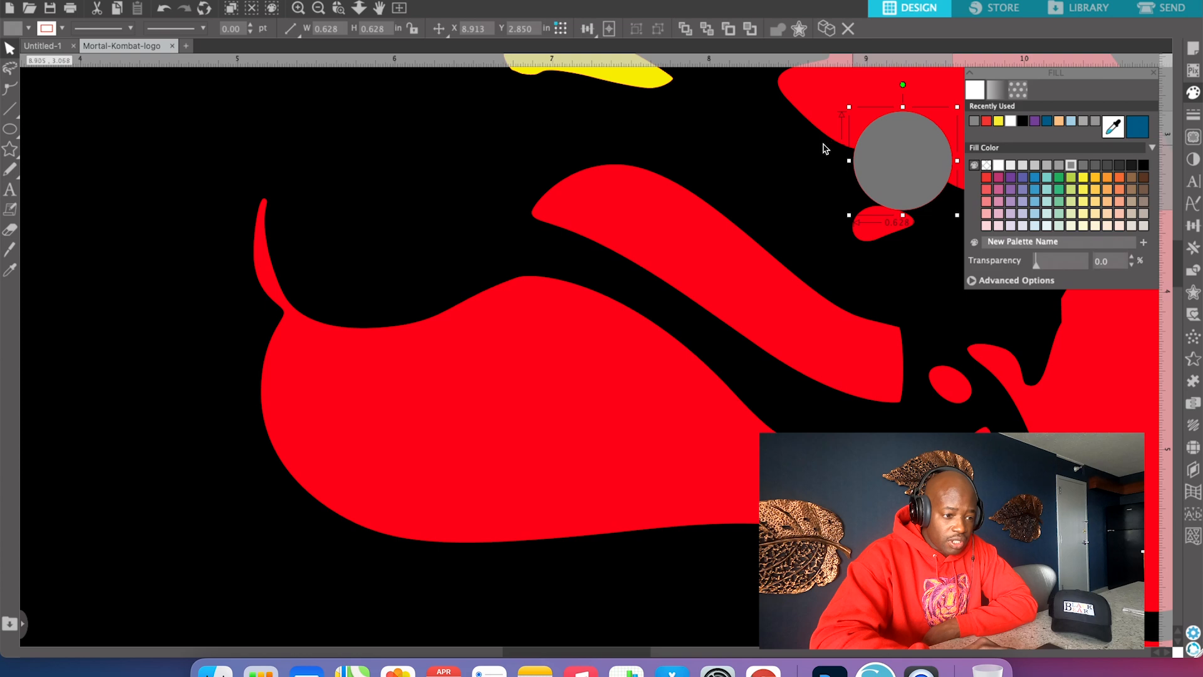
Move the grey circle over the dragon's mouth and flatten its upper edge in point editing, making it about 0.48 in high.
{"action": "left_click_drag", "start_coordinate": [895, 145], "coordinate": [784, 228]}
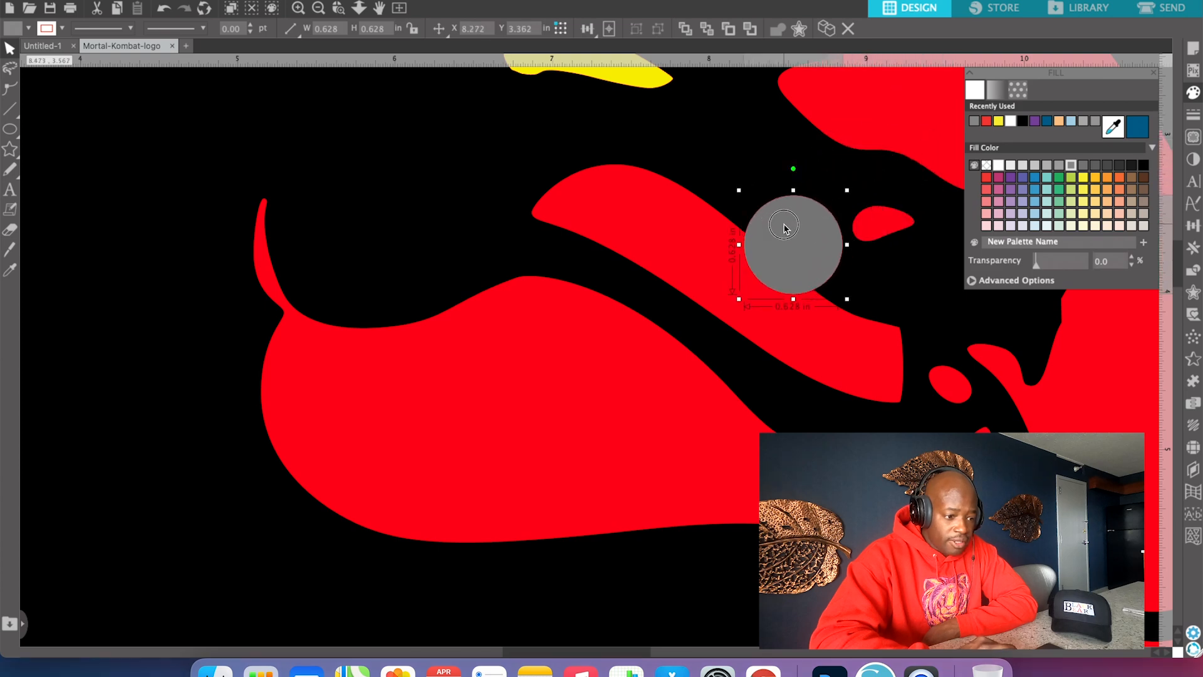
{"action": "double_click", "coordinate": [784, 229]}
{"action": "left_click_drag", "start_coordinate": [793, 196], "coordinate": [751, 231]}
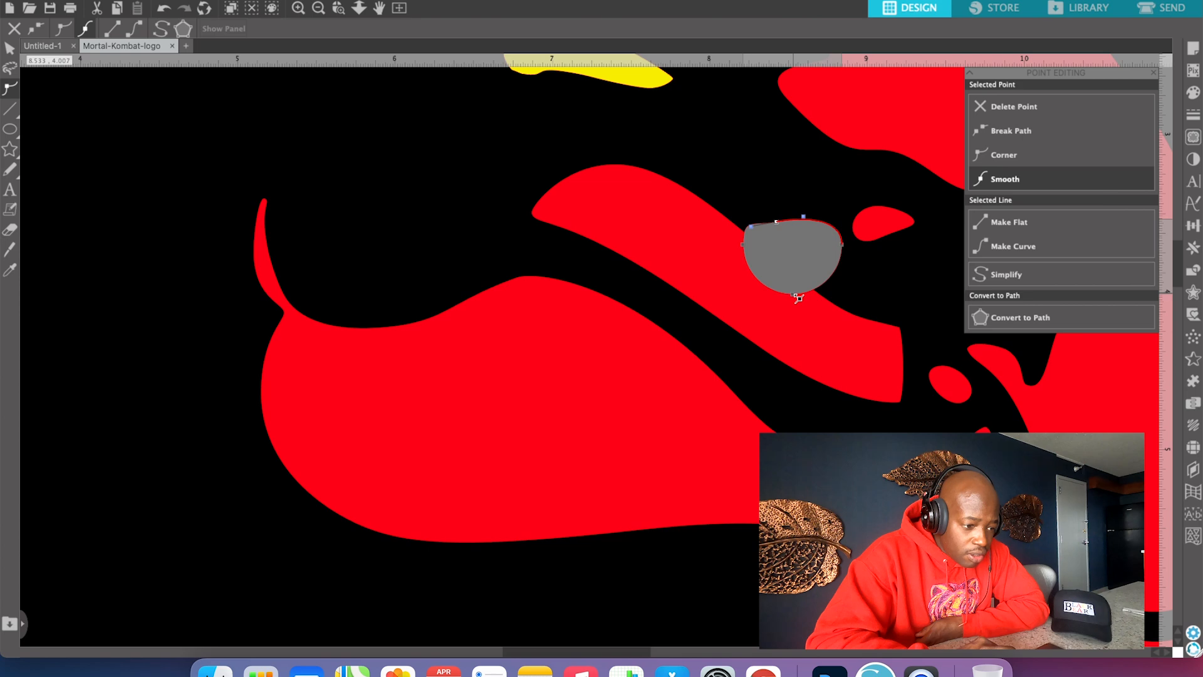
{"action": "left_click", "coordinate": [883, 122]}
{"action": "left_click", "coordinate": [8, 48]}
{"action": "left_click", "coordinate": [748, 244]}
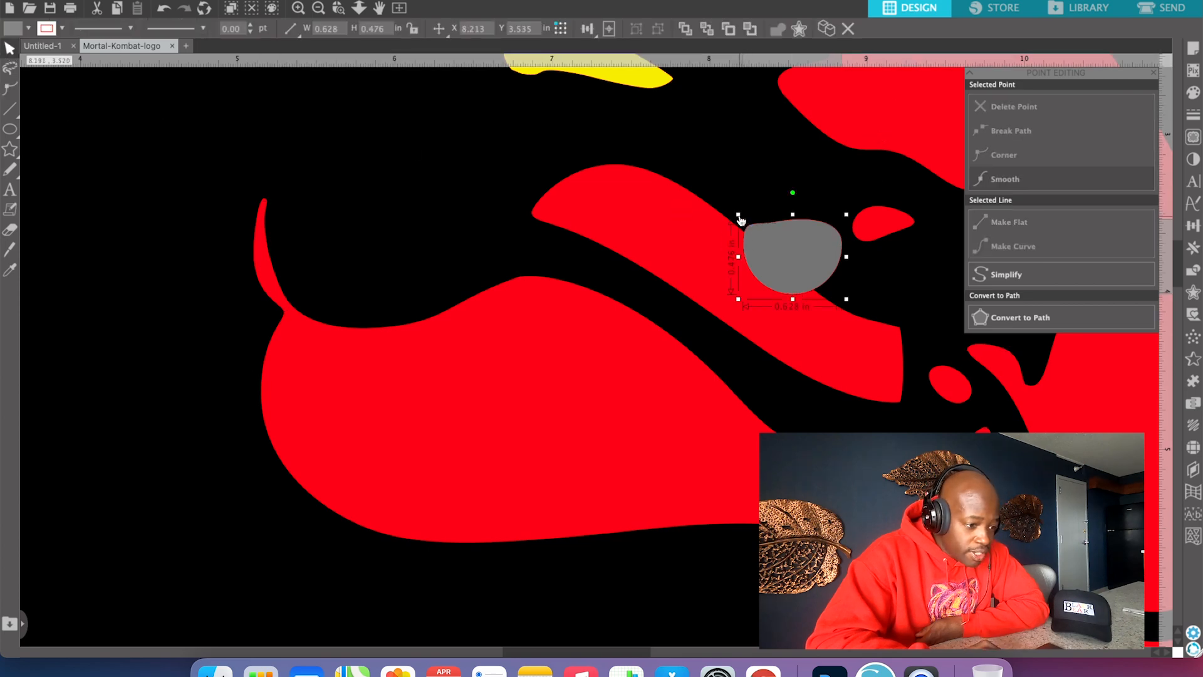
Shrink the grey shape to about 0.20 by 0.15 in and place it on the dragon's nostril.
{"action": "left_click_drag", "start_coordinate": [739, 212], "coordinate": [875, 229]}
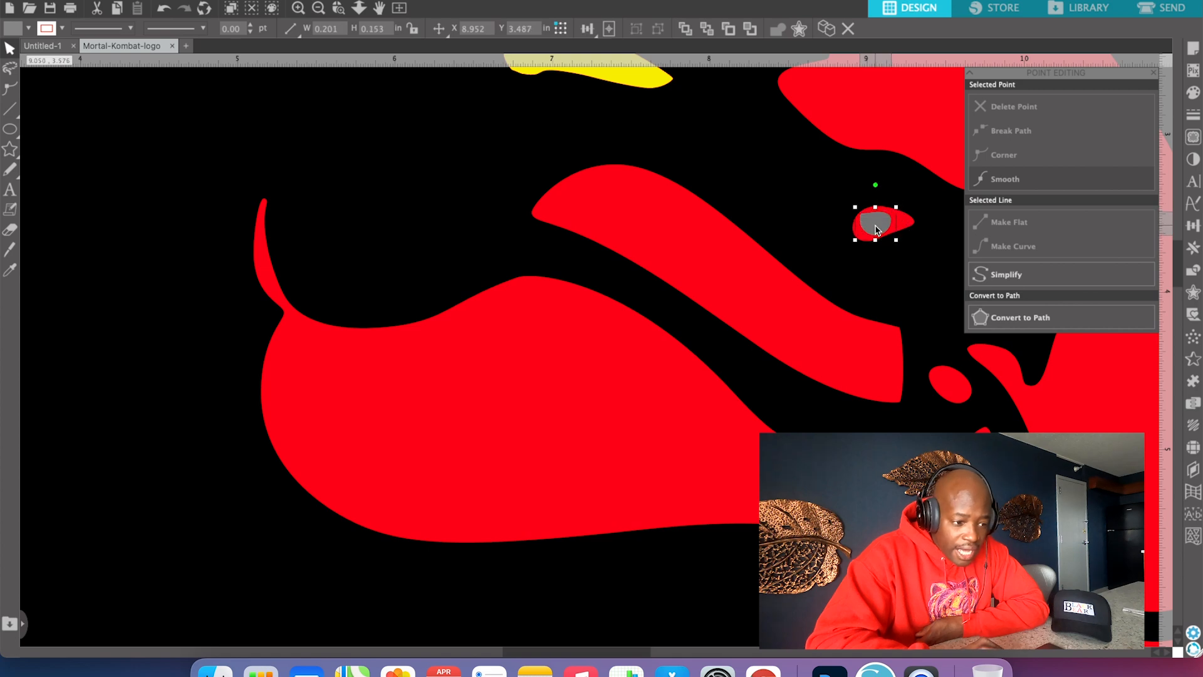
{"action": "left_click", "coordinate": [296, 13]}
{"action": "left_click", "coordinate": [296, 13]}
{"action": "scroll", "coordinate": [715, 198], "scroll_direction": "right", "scroll_amount": 4}
{"action": "scroll", "coordinate": [714, 198], "scroll_direction": "up", "scroll_amount": 3}
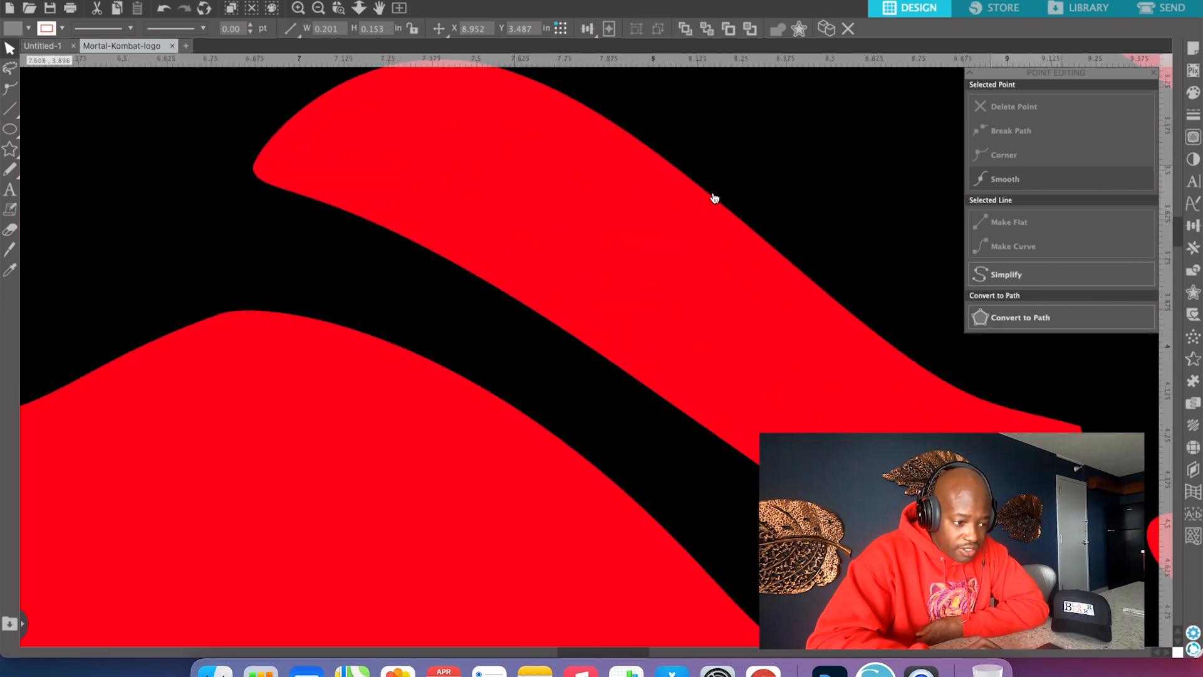
{"action": "scroll", "coordinate": [715, 198], "scroll_direction": "right", "scroll_amount": 8}
{"action": "scroll", "coordinate": [715, 198], "scroll_direction": "up", "scroll_amount": 2}
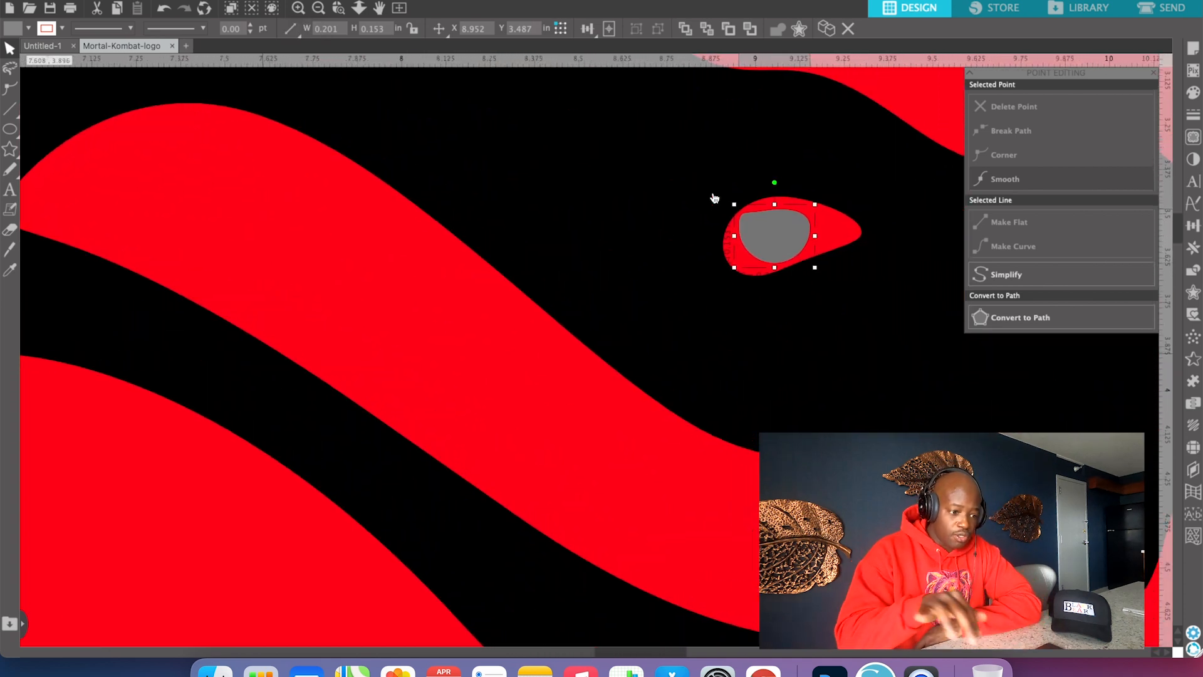
{"action": "scroll", "coordinate": [797, 260], "scroll_direction": "right", "scroll_amount": 2}
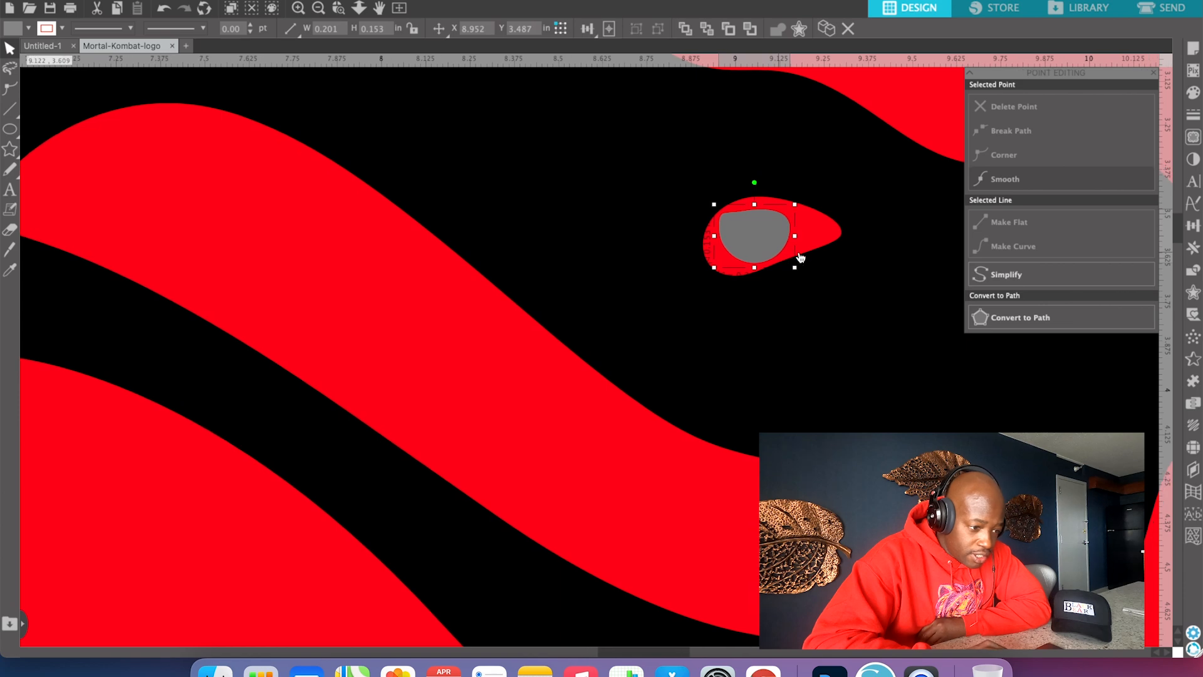
Reshape the grey shape's points around the nostril outline so it fully covers the red nostril with a slight overlap.
{"action": "double_click", "coordinate": [783, 252]}
{"action": "left_click_drag", "start_coordinate": [790, 228], "coordinate": [735, 279]}
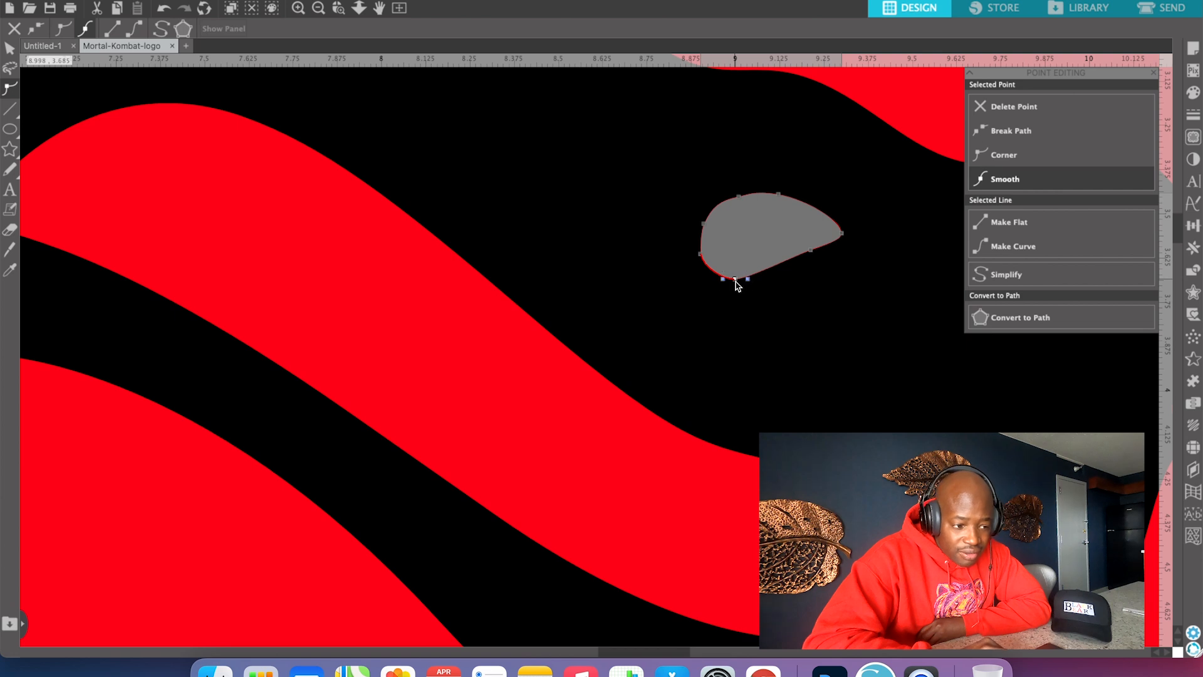
{"action": "left_click", "coordinate": [813, 252]}
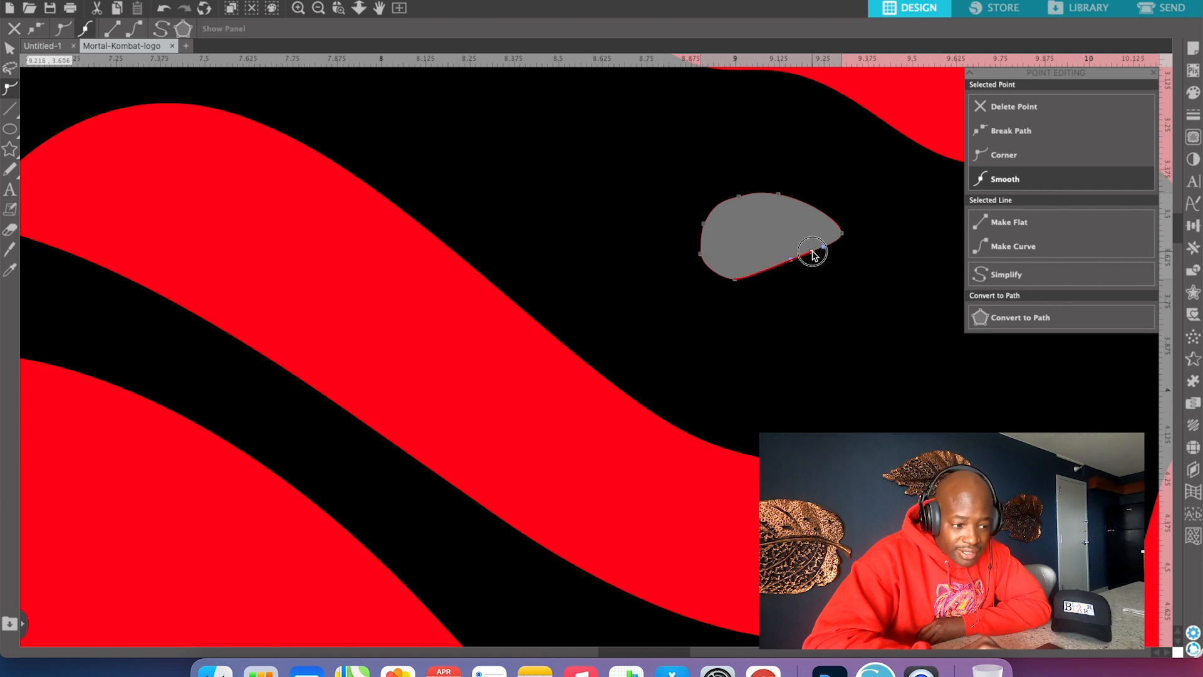
{"action": "left_click", "coordinate": [844, 237]}
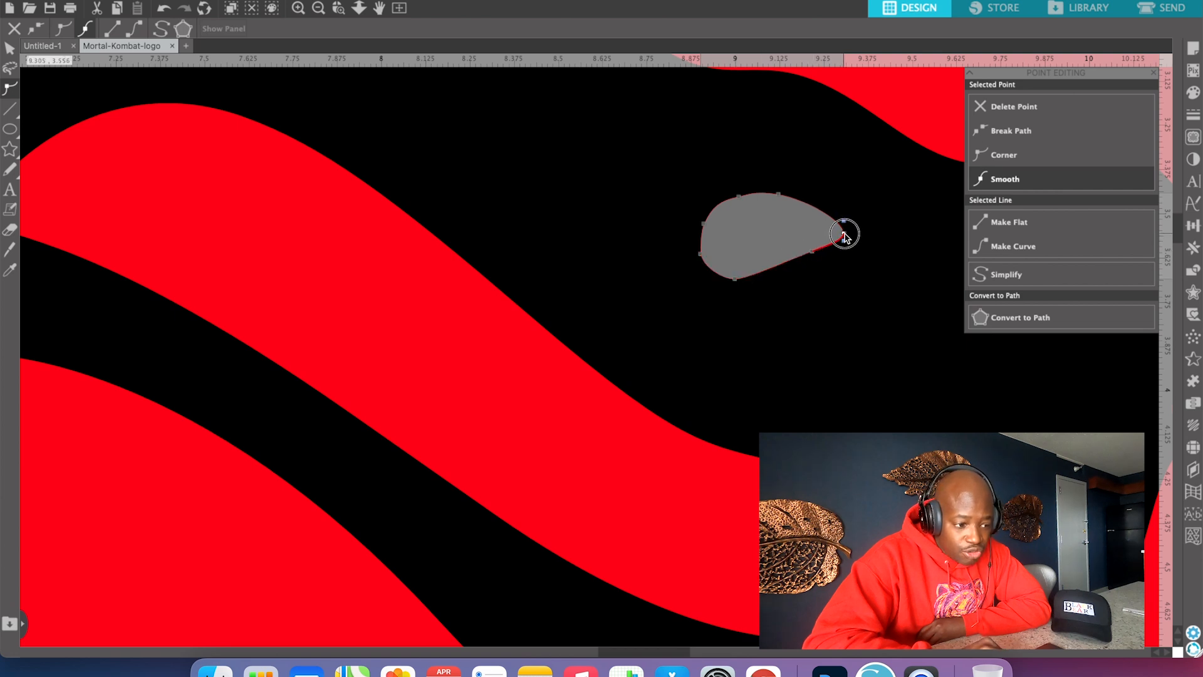
{"action": "left_click", "coordinate": [699, 254]}
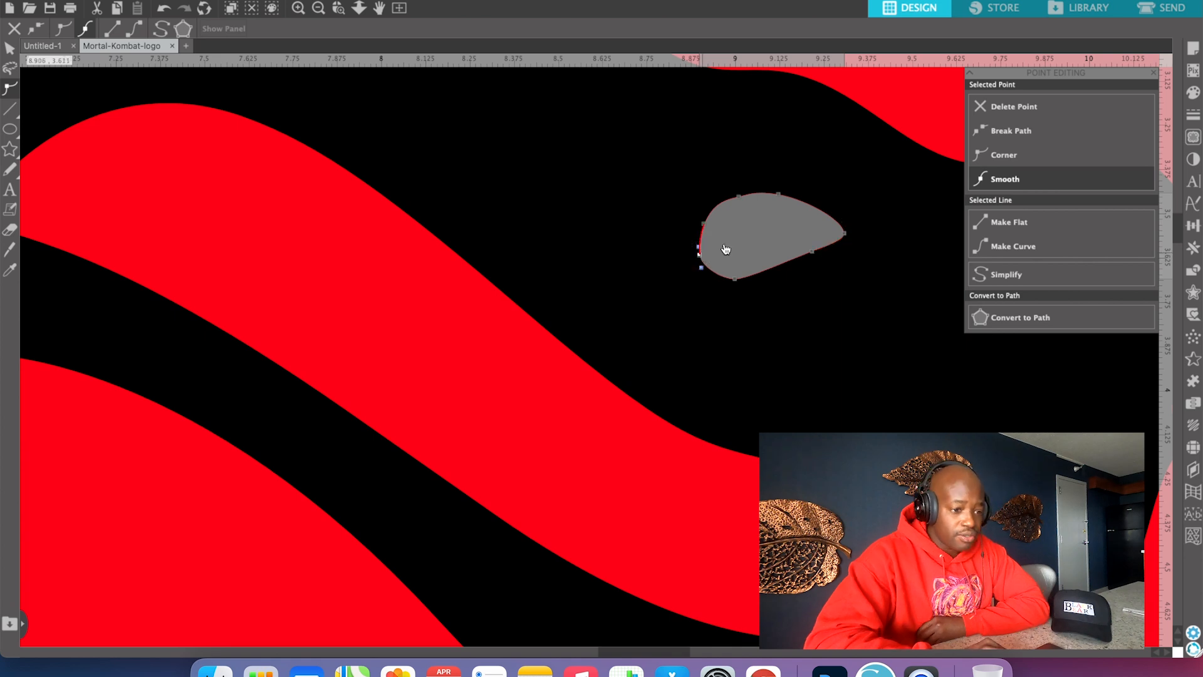
Try a light blue fill on the reshaped nostril overlay and settle on red.
{"action": "left_click", "coordinate": [319, 8]}
{"action": "left_click", "coordinate": [319, 9]}
{"action": "left_click", "coordinate": [319, 9]}
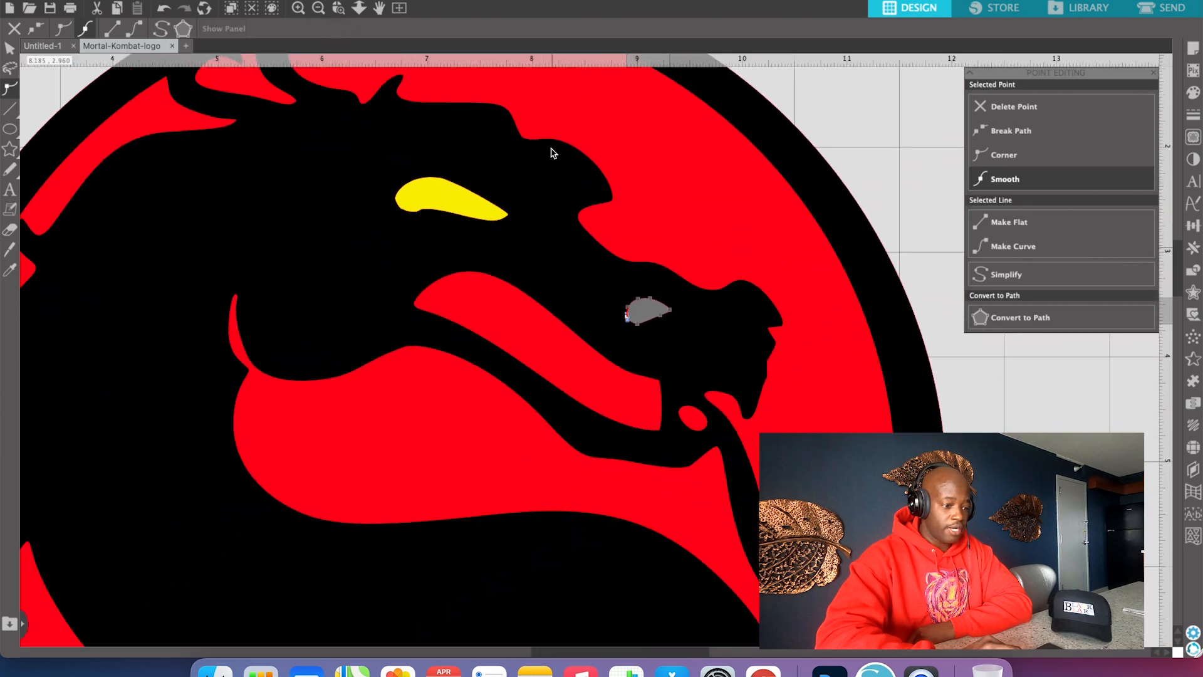
{"action": "left_click", "coordinate": [1195, 93]}
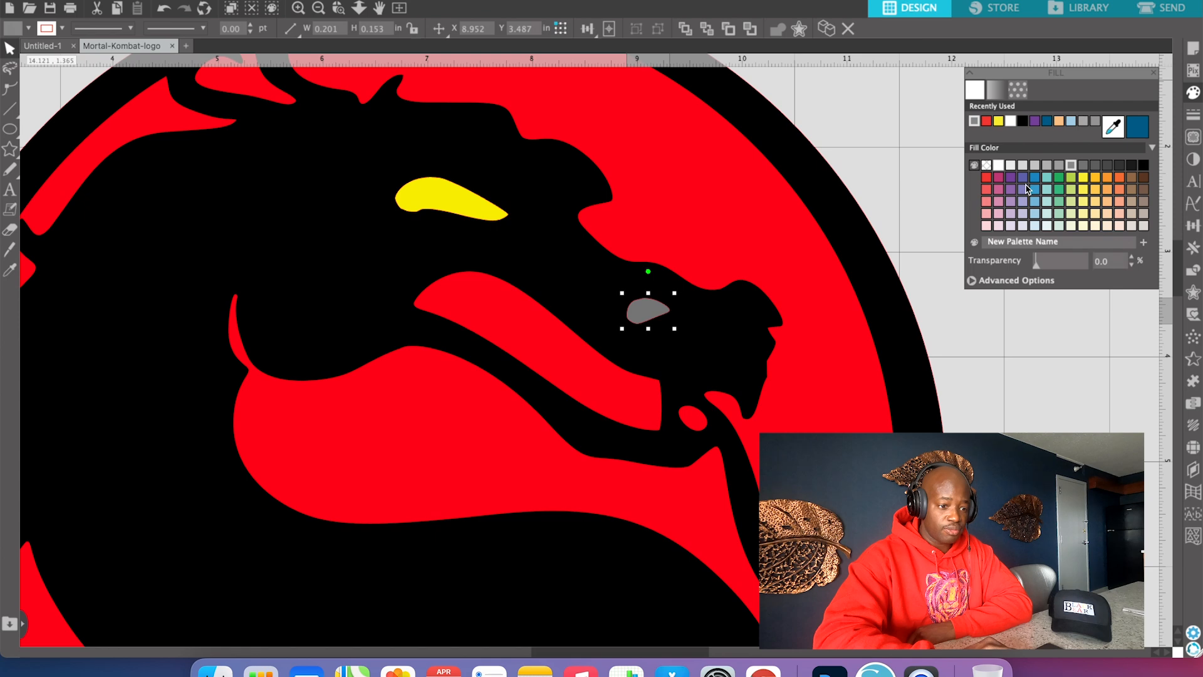
{"action": "left_click", "coordinate": [1035, 203]}
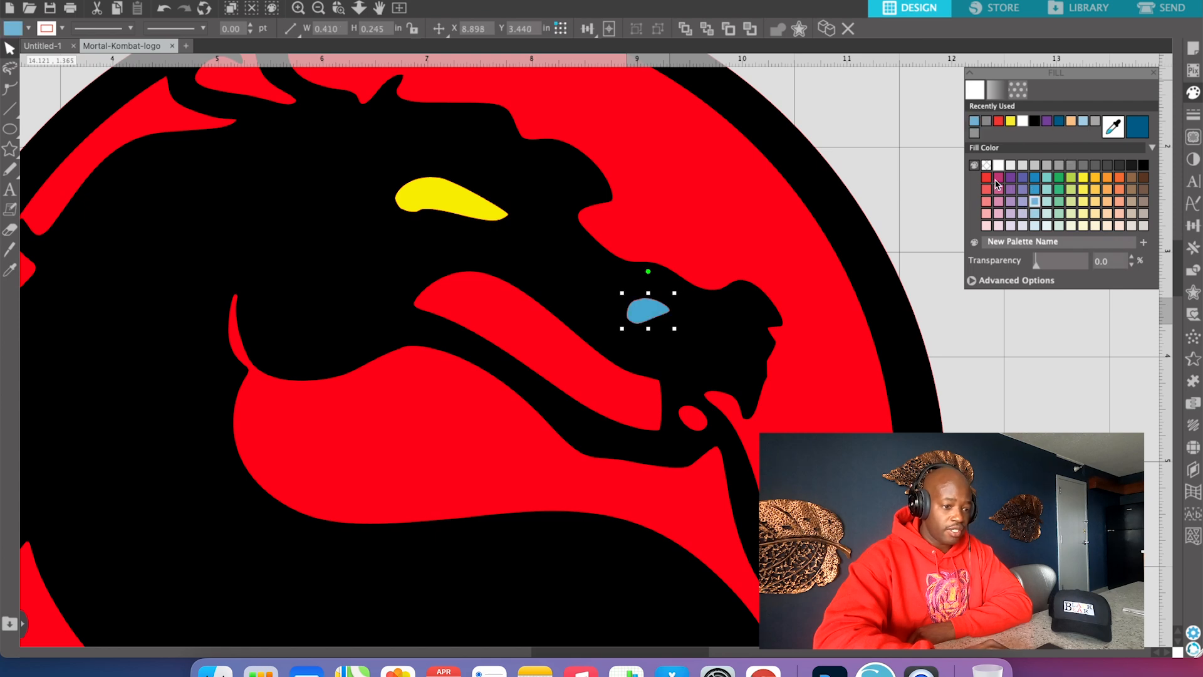
{"action": "left_click", "coordinate": [990, 180]}
{"action": "left_click", "coordinate": [769, 263]}
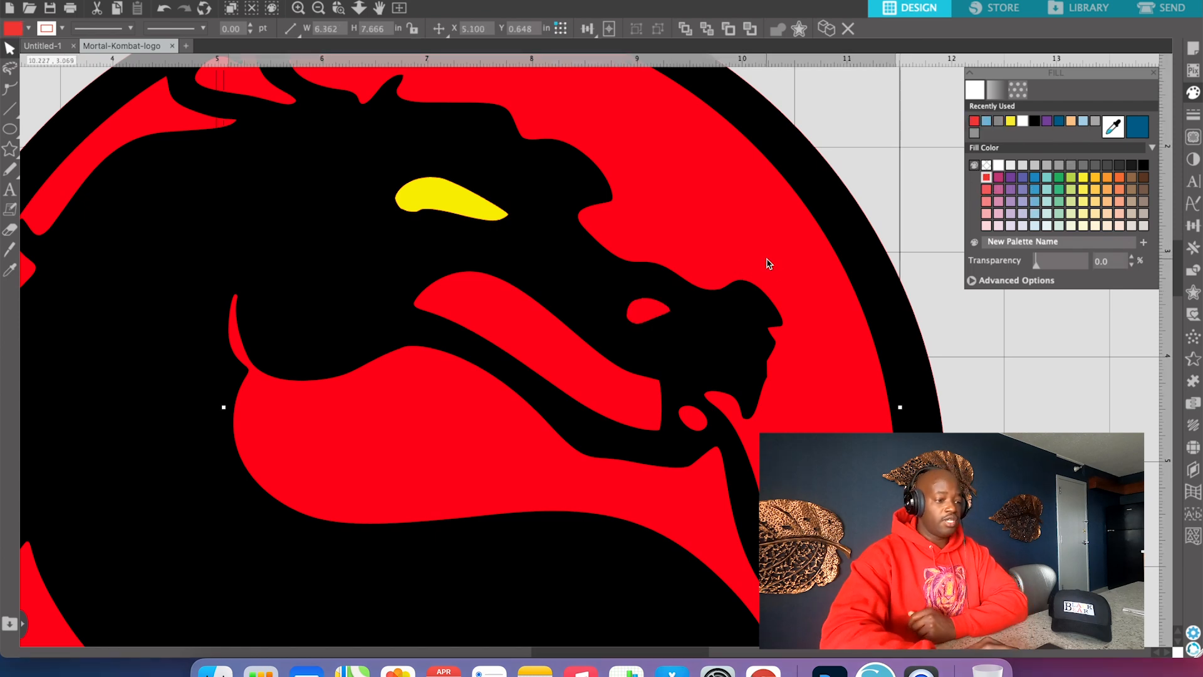
Delete and restore the red nostril overlay repeatedly to compare it with the original nostril beneath.
{"action": "scroll", "coordinate": [765, 357], "scroll_direction": "down", "scroll_amount": 1}
{"action": "left_click", "coordinate": [647, 313]}
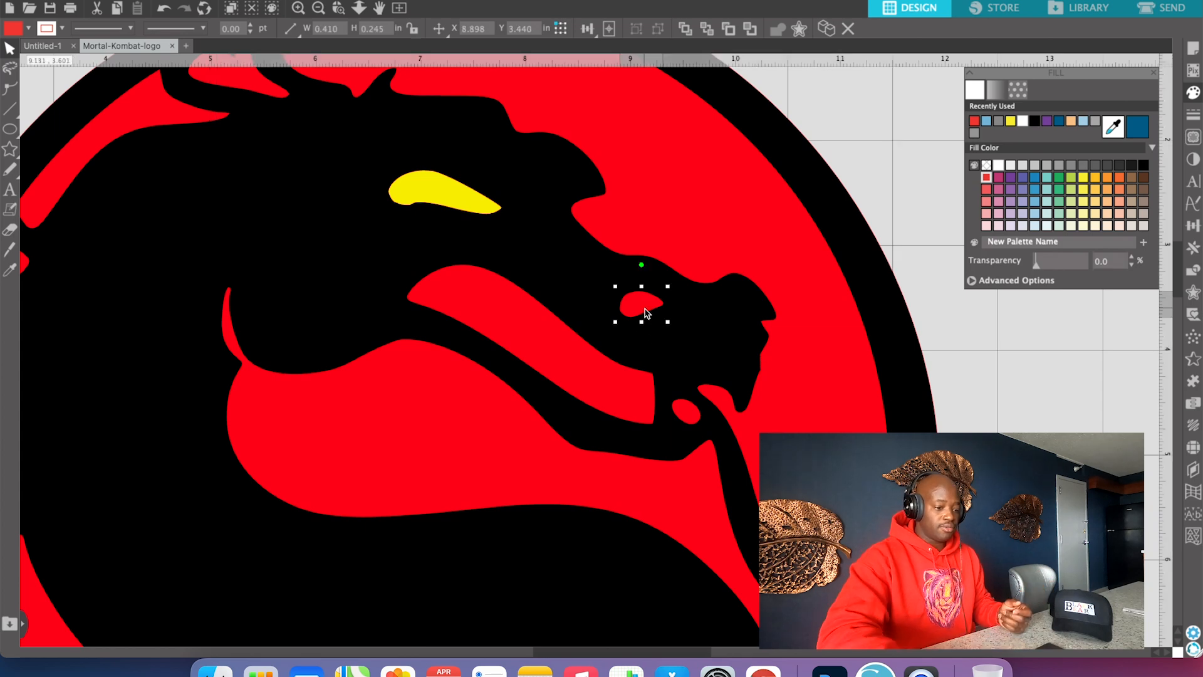
{"action": "key", "text": "Delete"}
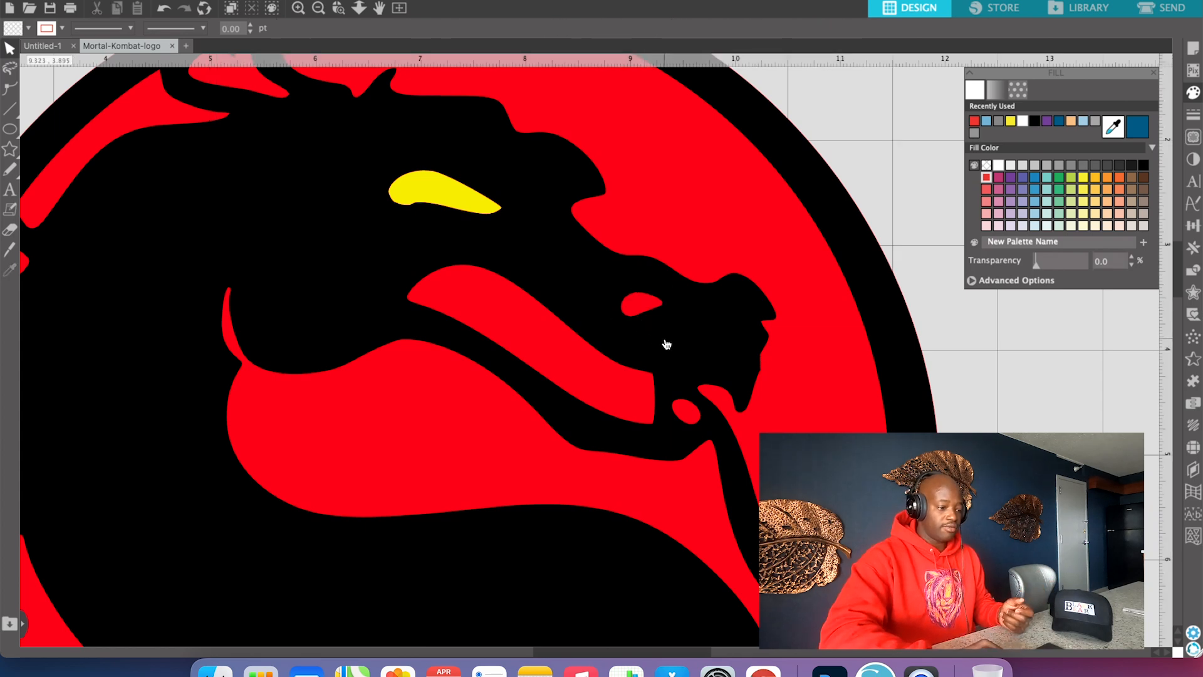
{"action": "key", "text": "super+z"}
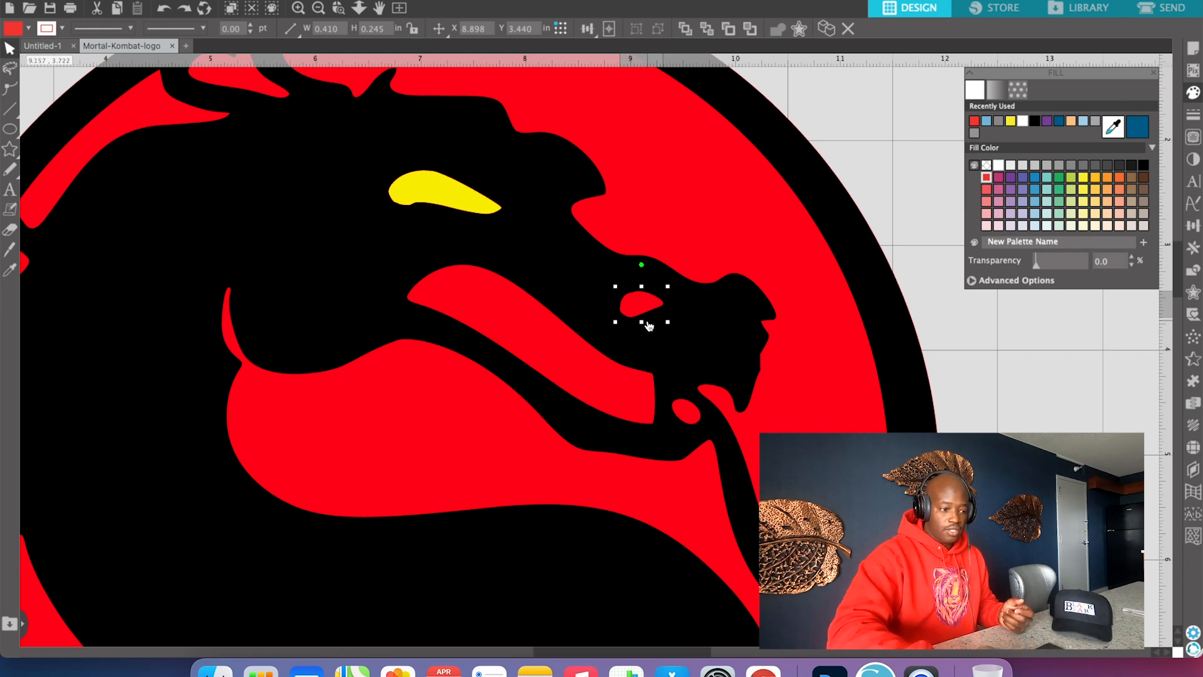
{"action": "left_click", "coordinate": [649, 326]}
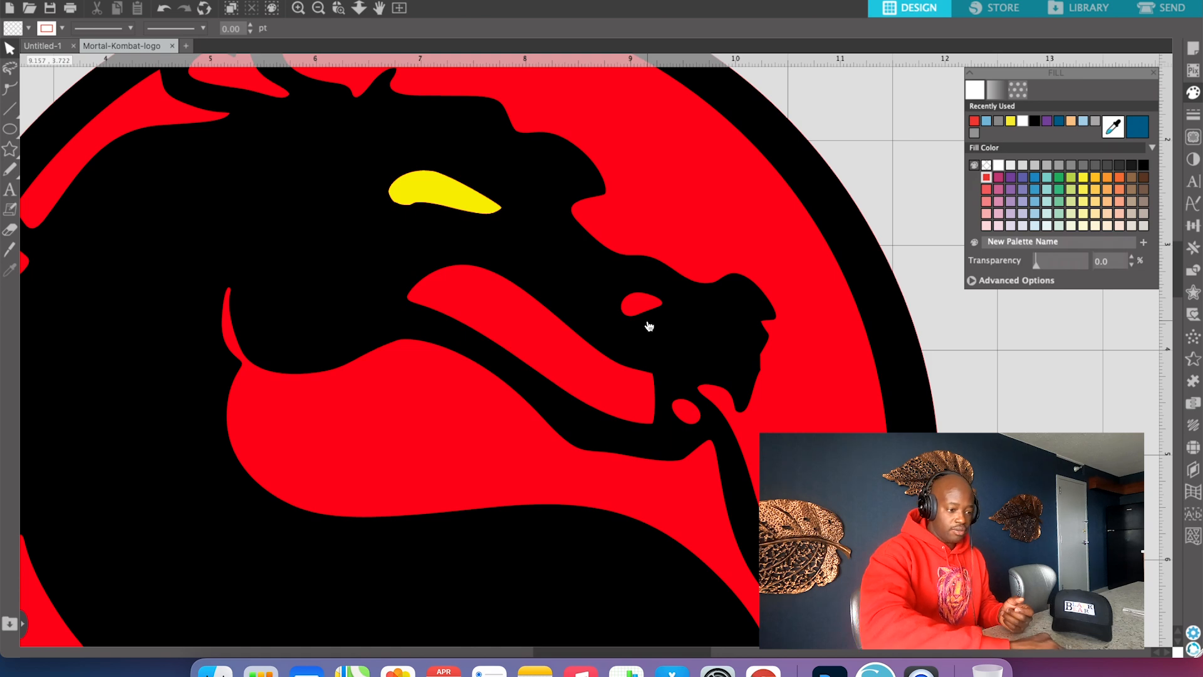
{"action": "left_click", "coordinate": [649, 326]}
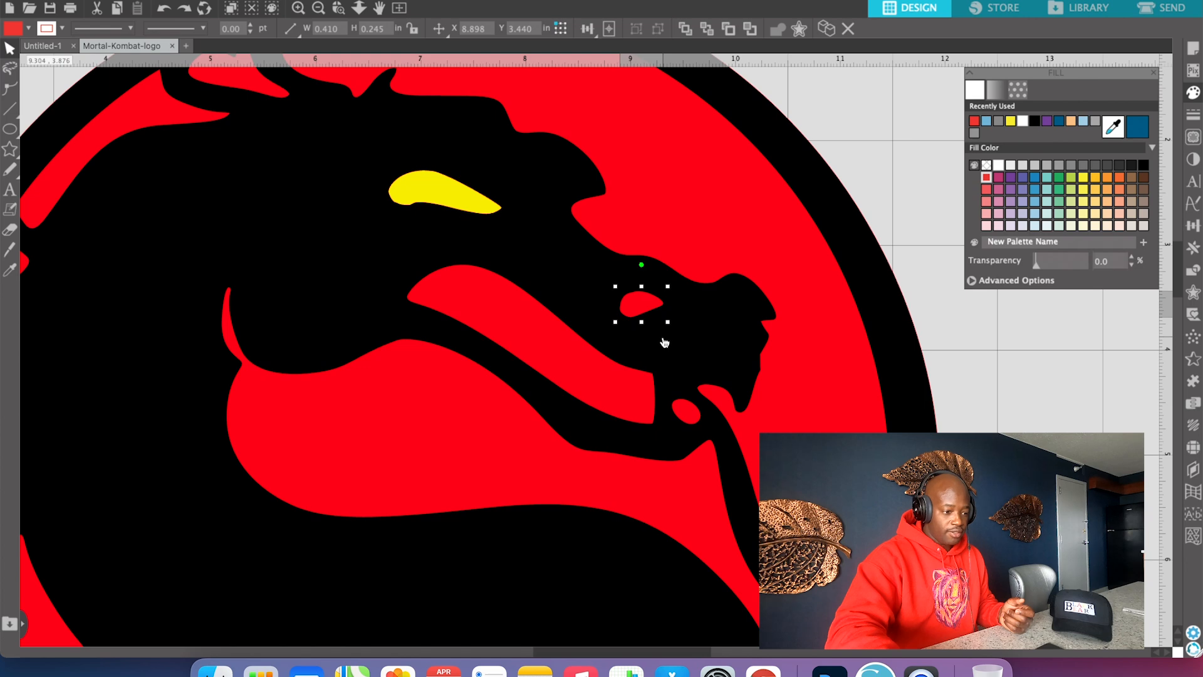
{"action": "left_click", "coordinate": [664, 343]}
{"action": "left_click", "coordinate": [664, 342]}
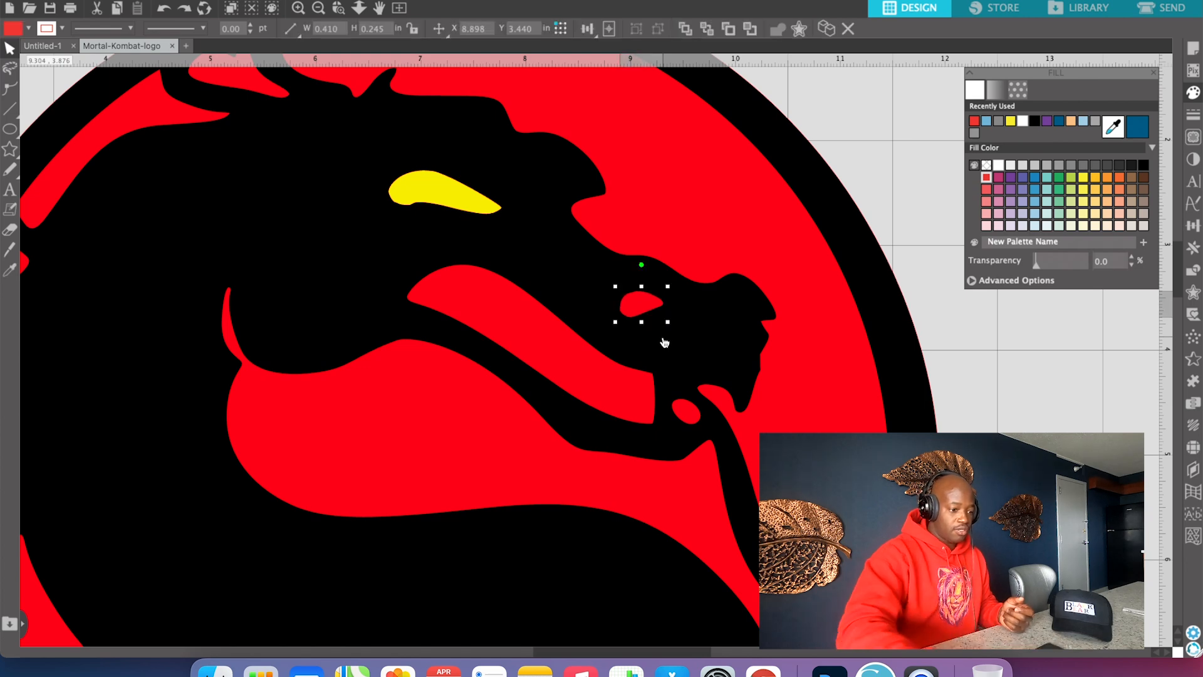
{"action": "left_click", "coordinate": [664, 342]}
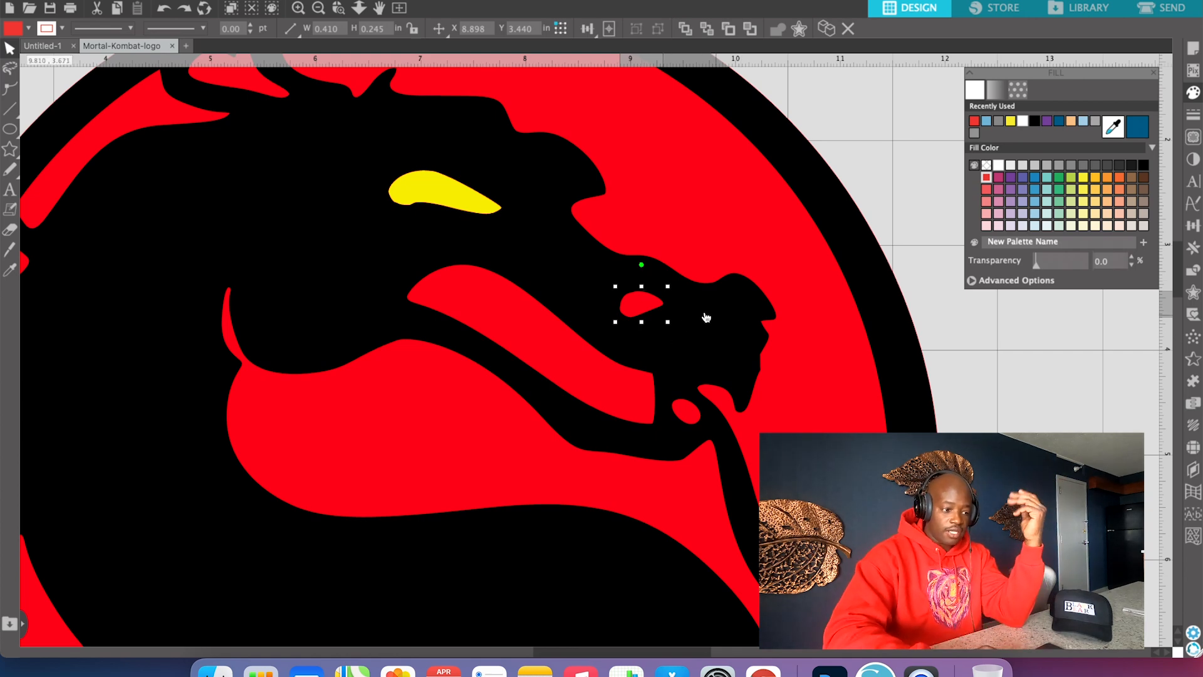
Move the red nostril overlay off the logo onto the empty mat beside the outer ring.
{"action": "left_click_drag", "start_coordinate": [647, 304], "coordinate": [924, 187]}
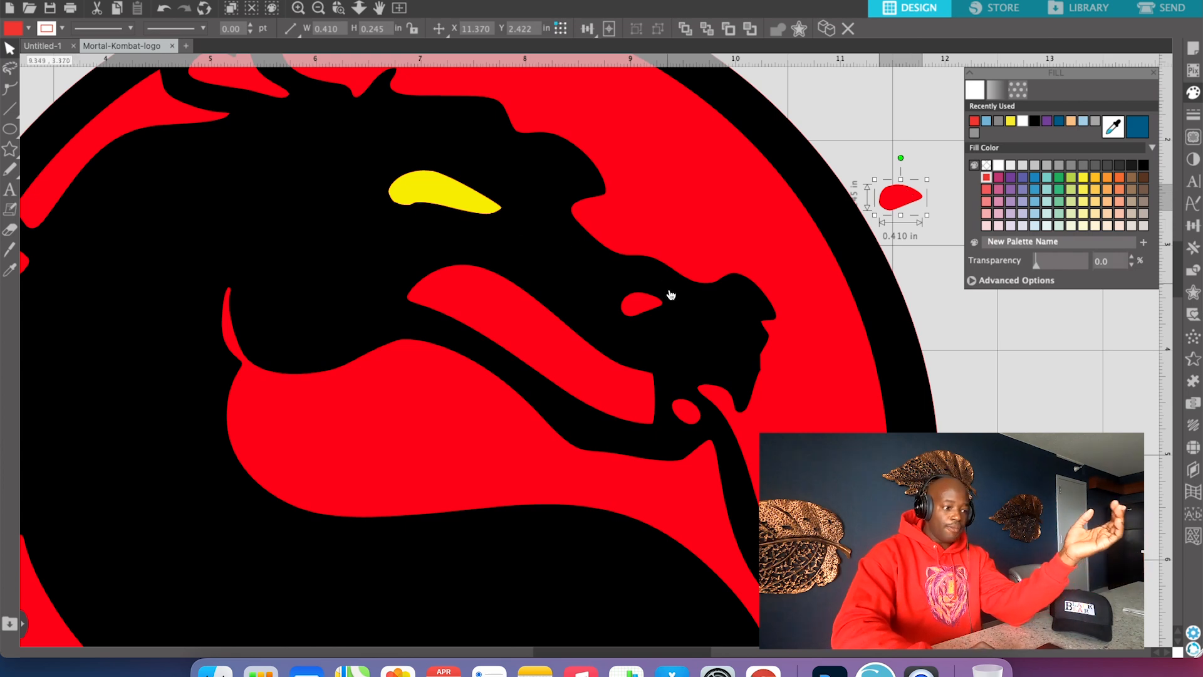
{"action": "scroll", "coordinate": [684, 323], "scroll_direction": "left", "scroll_amount": 5}
{"action": "scroll", "coordinate": [684, 323], "scroll_direction": "left", "scroll_amount": 2}
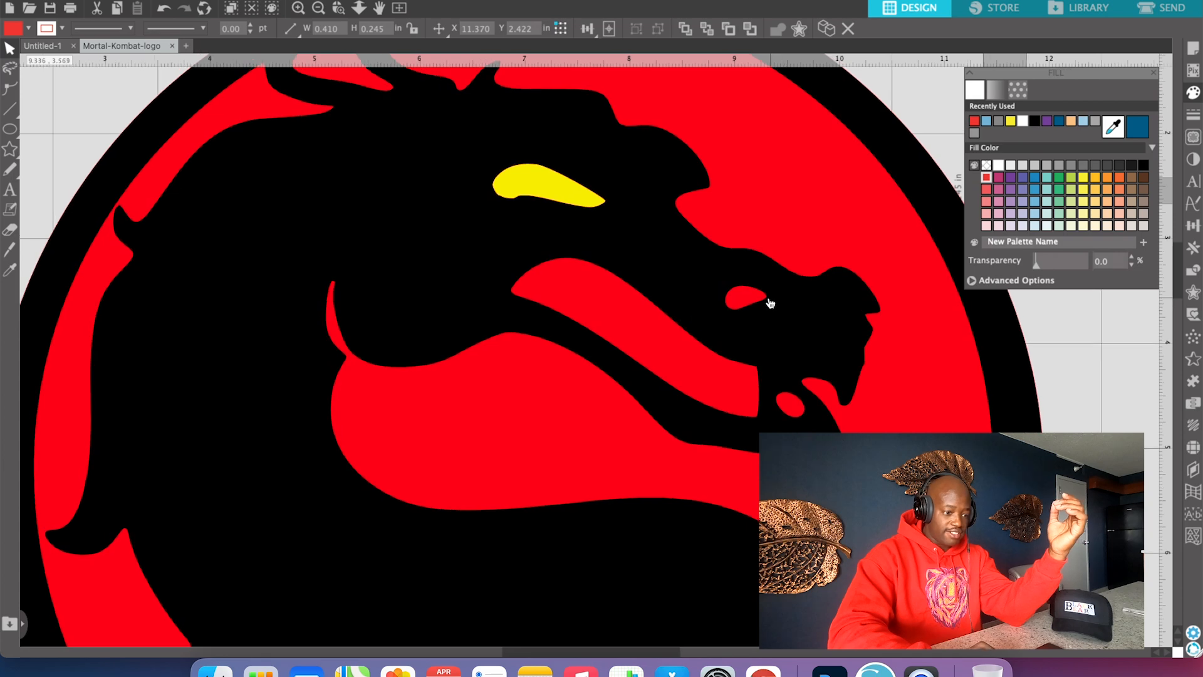
Try shifting the original red nostril slightly downward, and undo the shift.
{"action": "mouse_move", "coordinate": [747, 302]}
{"action": "left_mouse_down"}
{"action": "mouse_move", "coordinate": [758, 315]}
{"action": "mouse_move", "coordinate": [748, 317]}
{"action": "left_mouse_up"}
{"action": "key", "text": "Escape"}
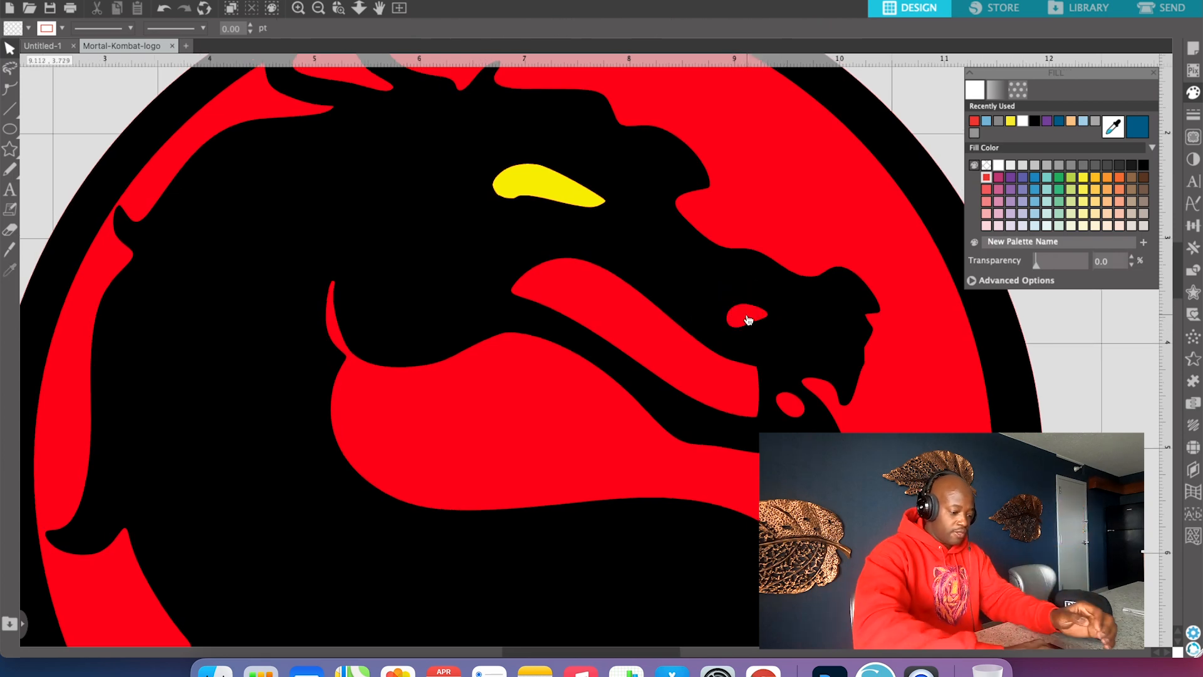
{"action": "key", "text": "super+z"}
{"action": "key", "text": "super+z"}
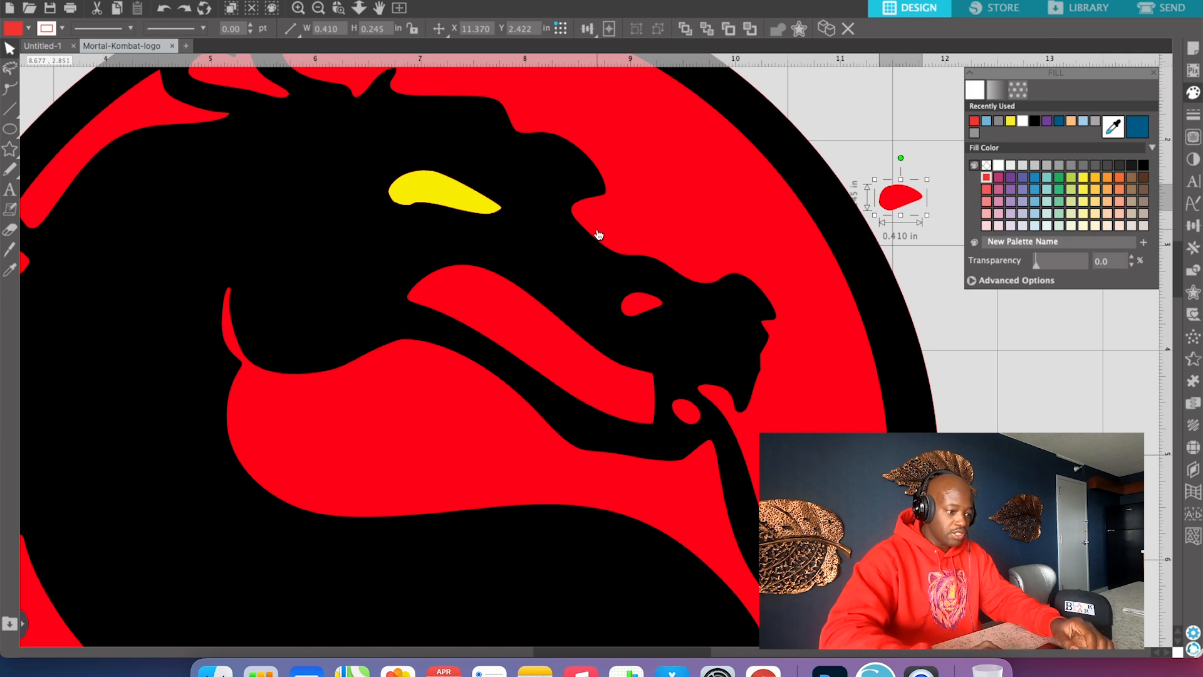
Select the black dragon layer together with the original nostril and examine them within the whole logo.
{"action": "left_click", "coordinate": [593, 264]}
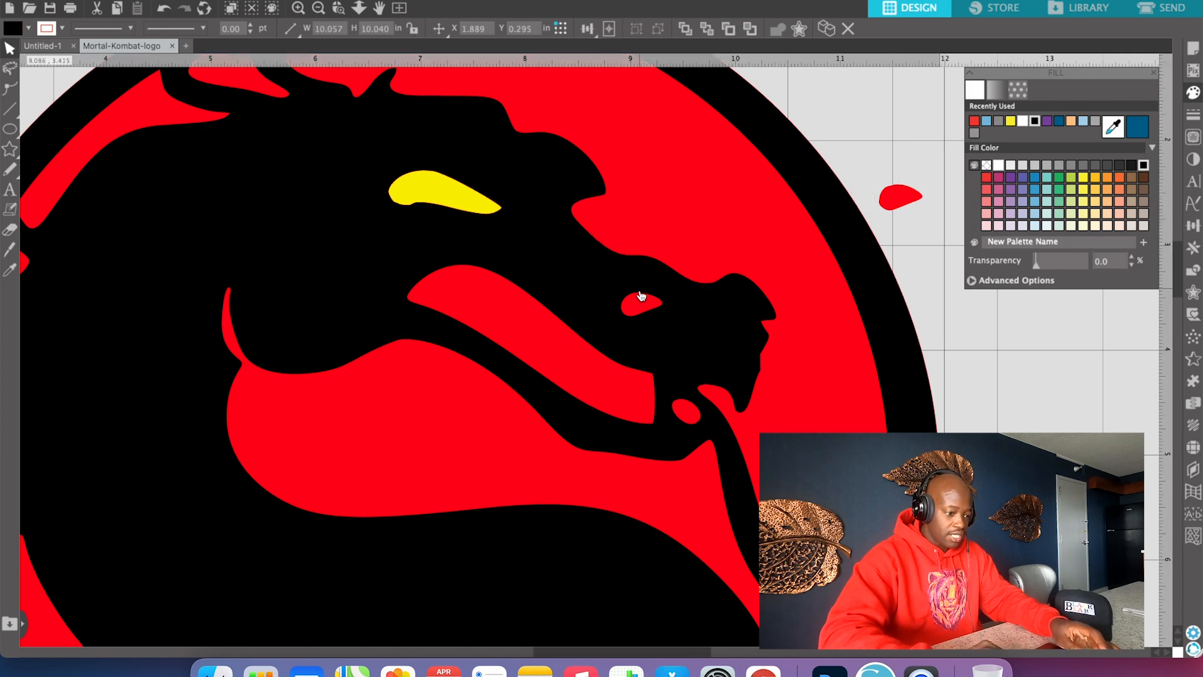
{"action": "left_click", "coordinate": [640, 305]}
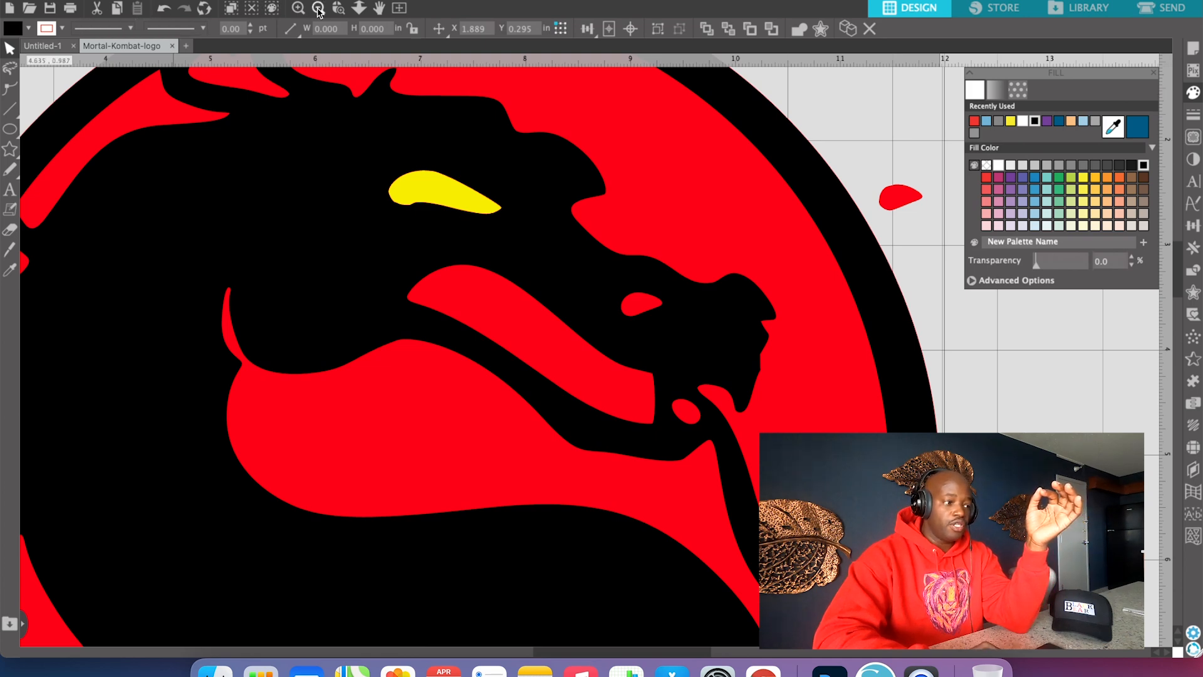
{"action": "left_click", "coordinate": [318, 8]}
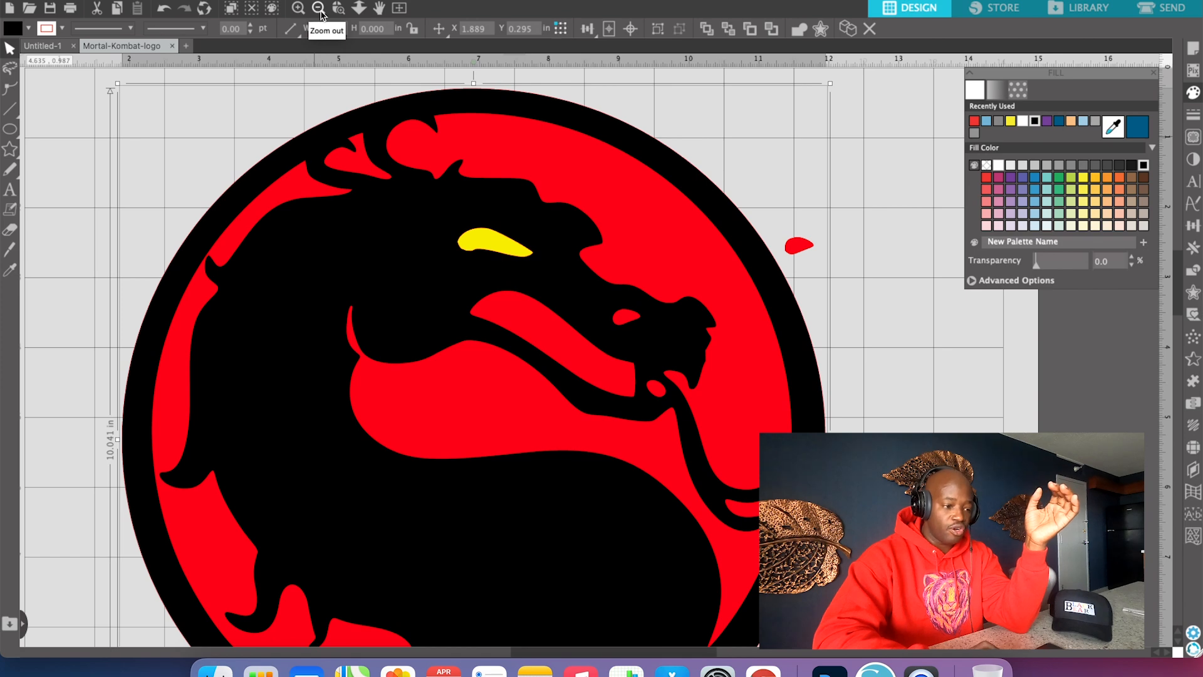
{"action": "scroll", "coordinate": [615, 214], "scroll_direction": "down", "scroll_amount": 2}
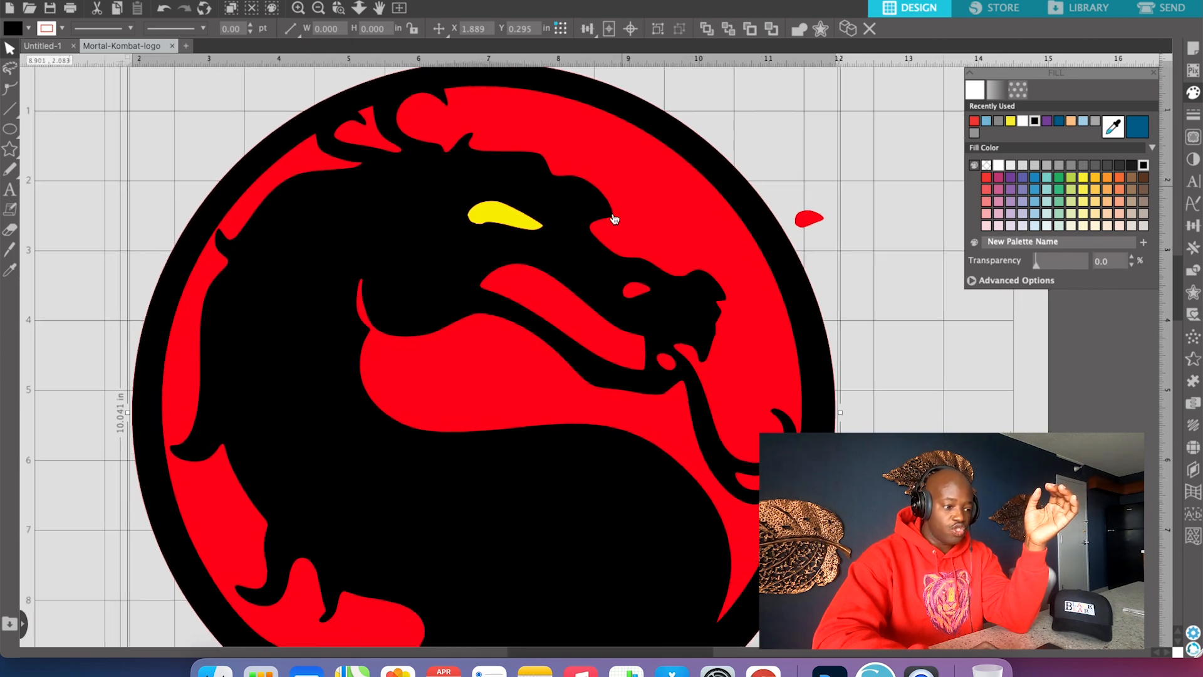
{"action": "scroll", "coordinate": [614, 219], "scroll_direction": "left", "scroll_amount": 1}
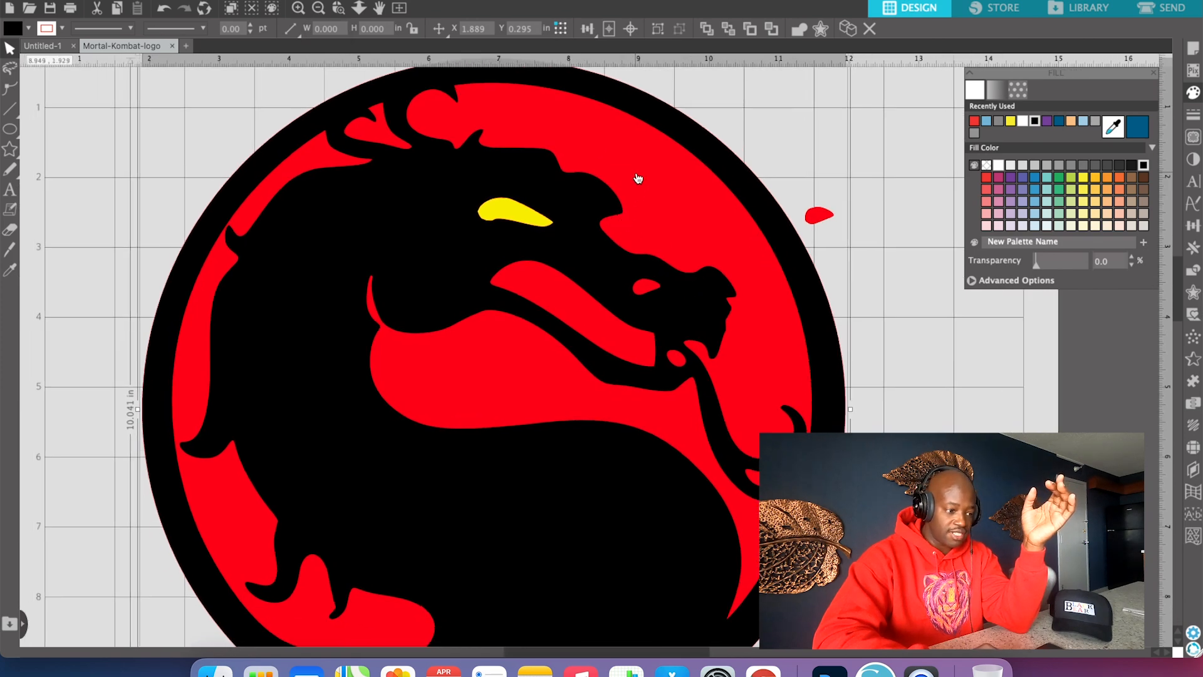
Pull the large red section away from the black dragon layer to expose the layering, and undo the move.
{"action": "left_click", "coordinate": [681, 193]}
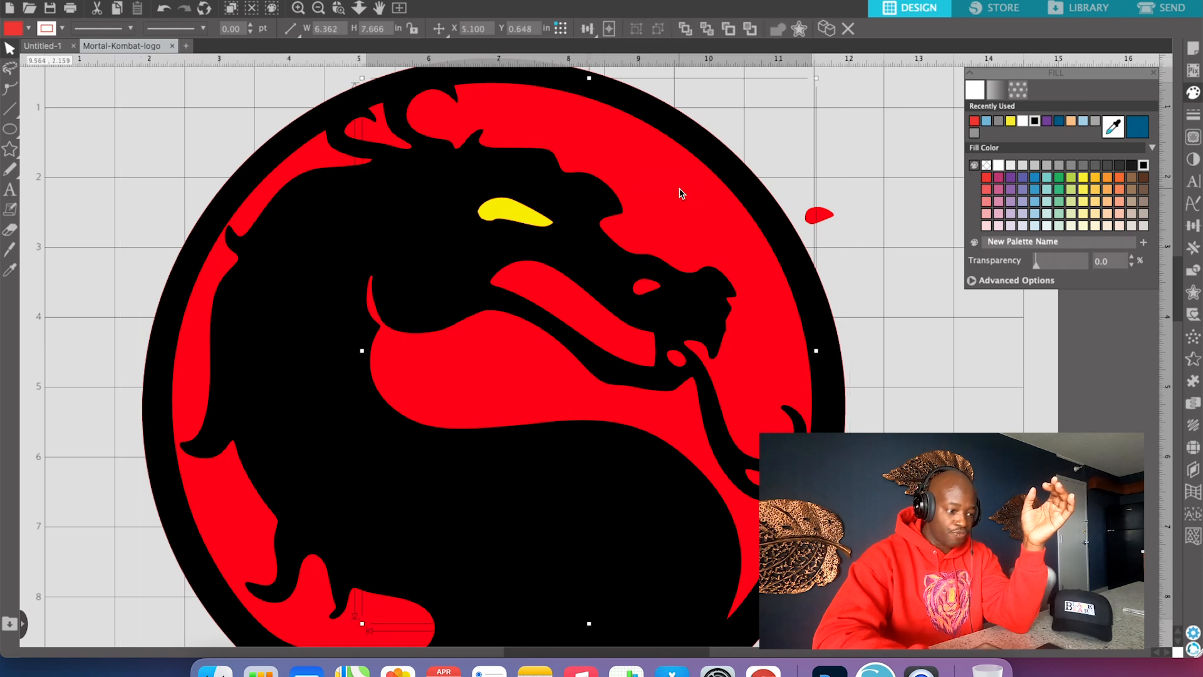
{"action": "left_click_drag", "start_coordinate": [679, 193], "coordinate": [856, 230]}
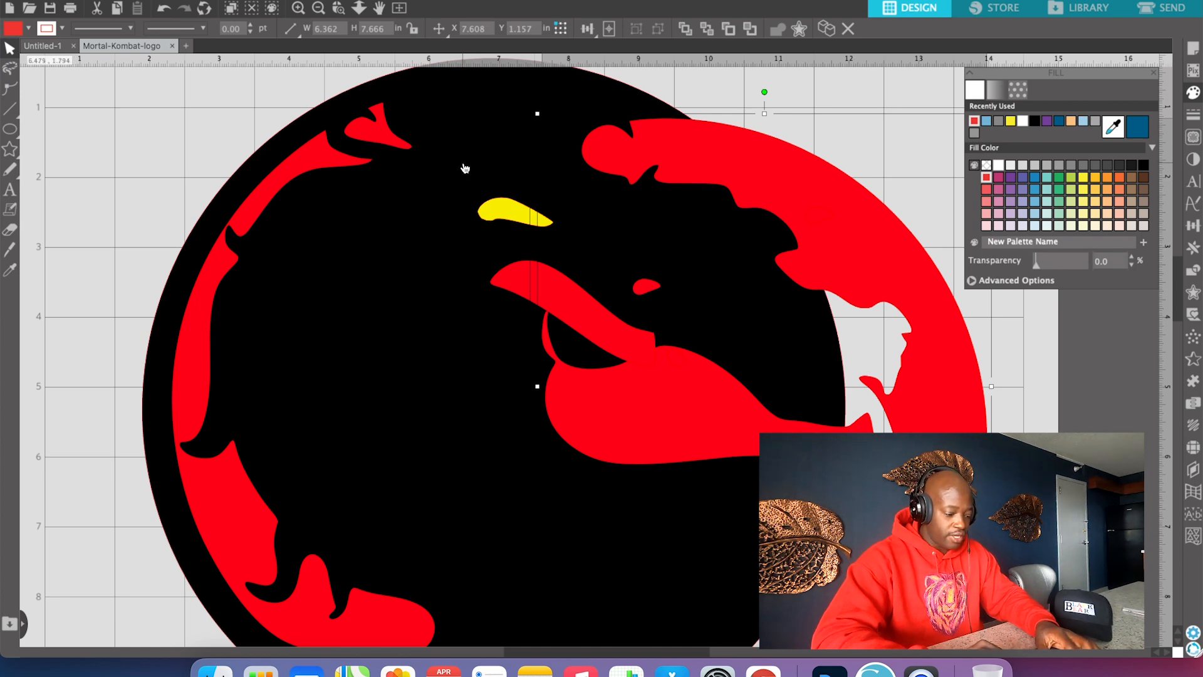
{"action": "key", "text": "super+z"}
{"action": "left_click", "coordinate": [840, 224]}
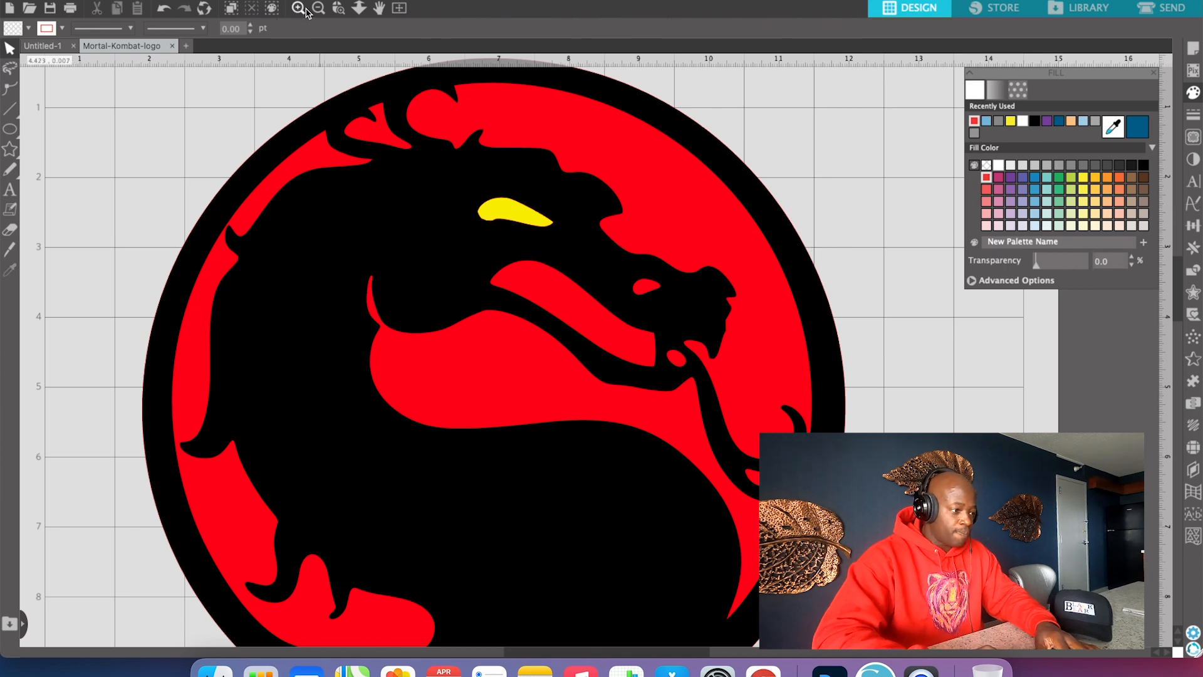
{"action": "left_click", "coordinate": [317, 10]}
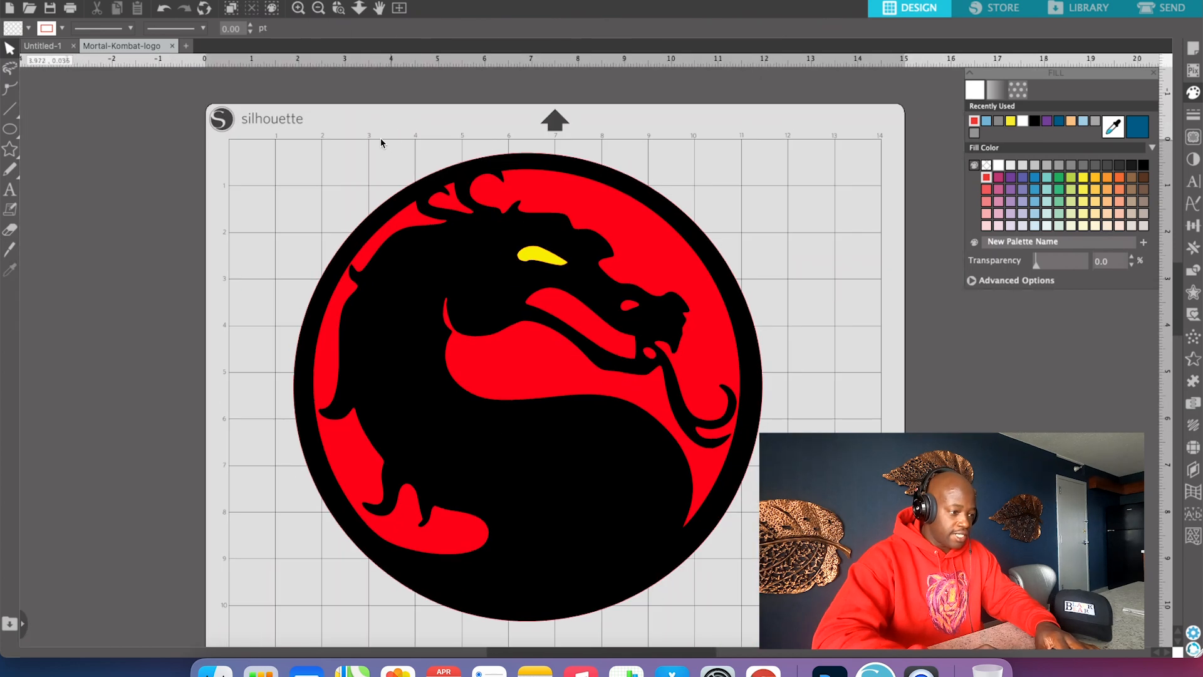
Apply Subtract All to the entire logo, pull the large red section aside to check the cutouts, and undo that move.
{"action": "left_click_drag", "start_coordinate": [258, 147], "coordinate": [795, 493]}
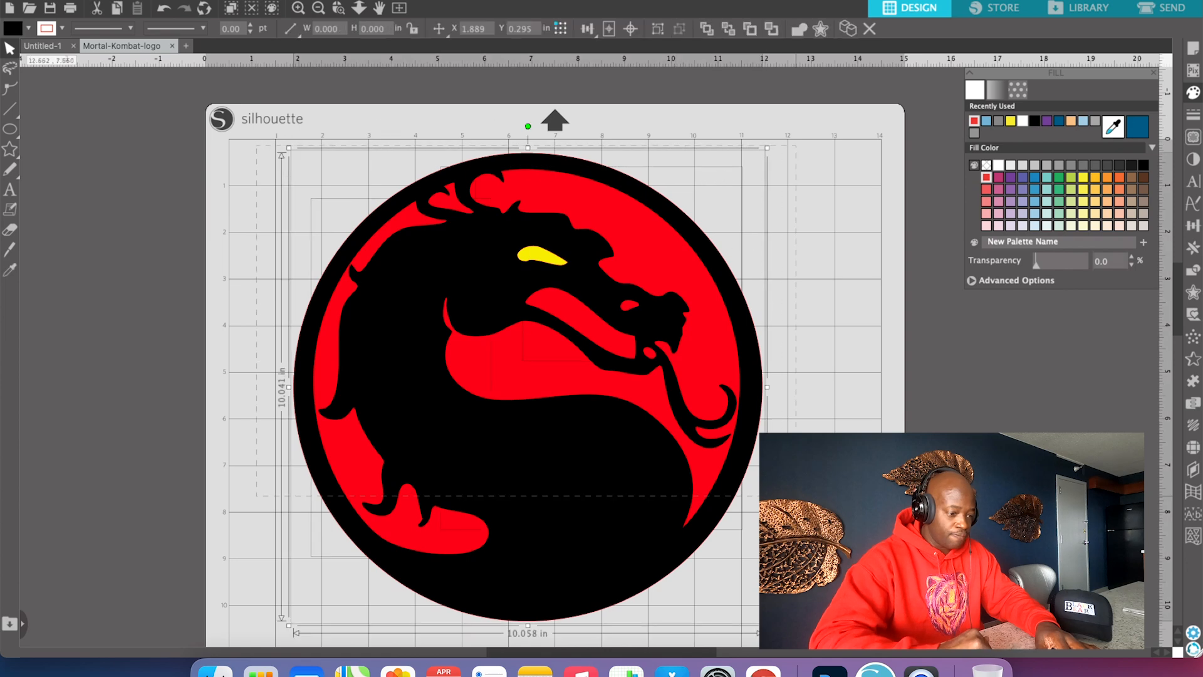
{"action": "scroll", "coordinate": [804, 627], "scroll_direction": "down", "scroll_amount": 2}
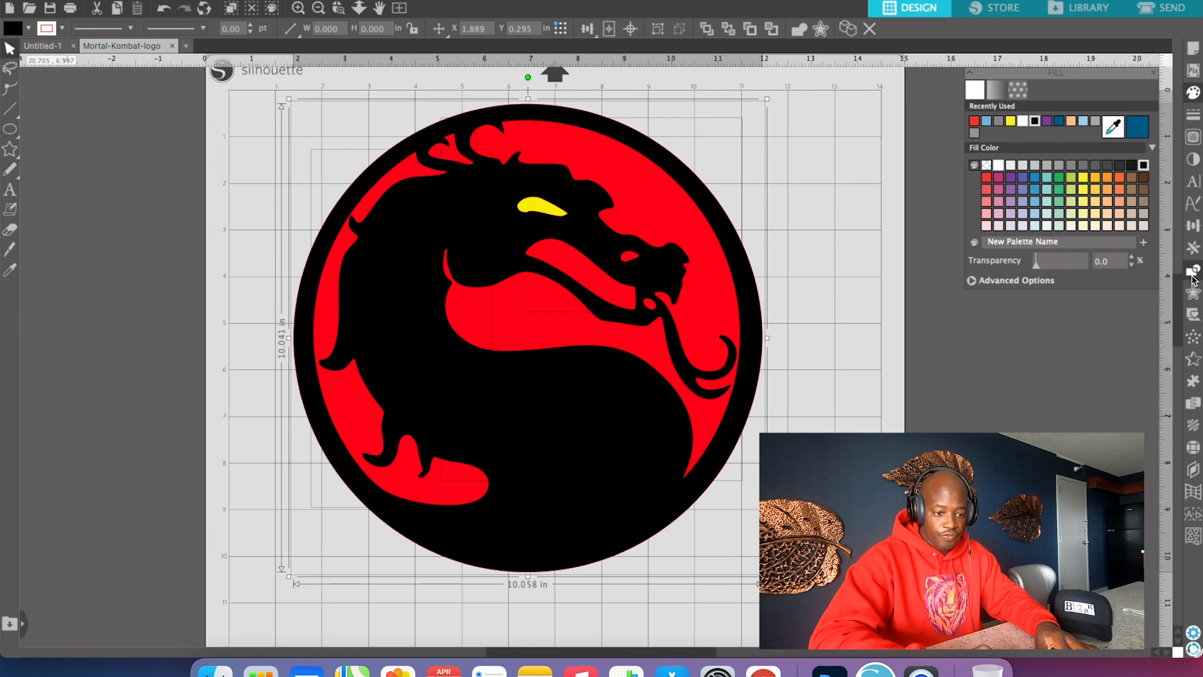
{"action": "left_click", "coordinate": [1191, 273]}
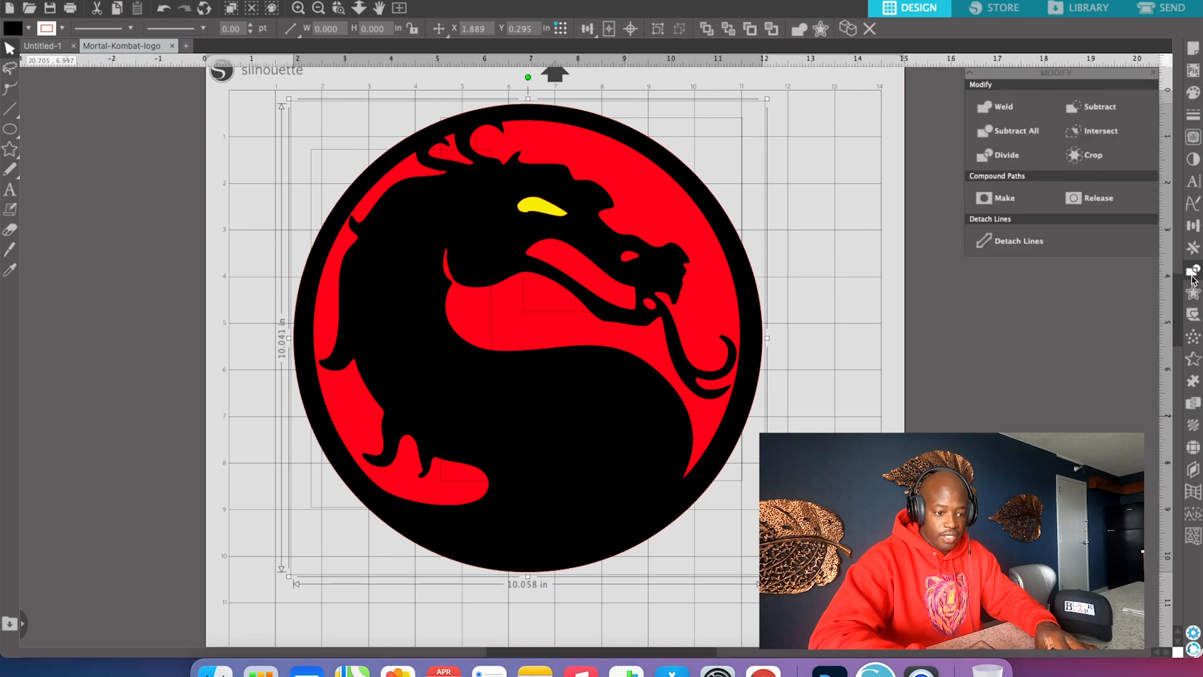
{"action": "left_click", "coordinate": [1002, 132]}
{"action": "left_click_drag", "start_coordinate": [645, 175], "coordinate": [806, 226]}
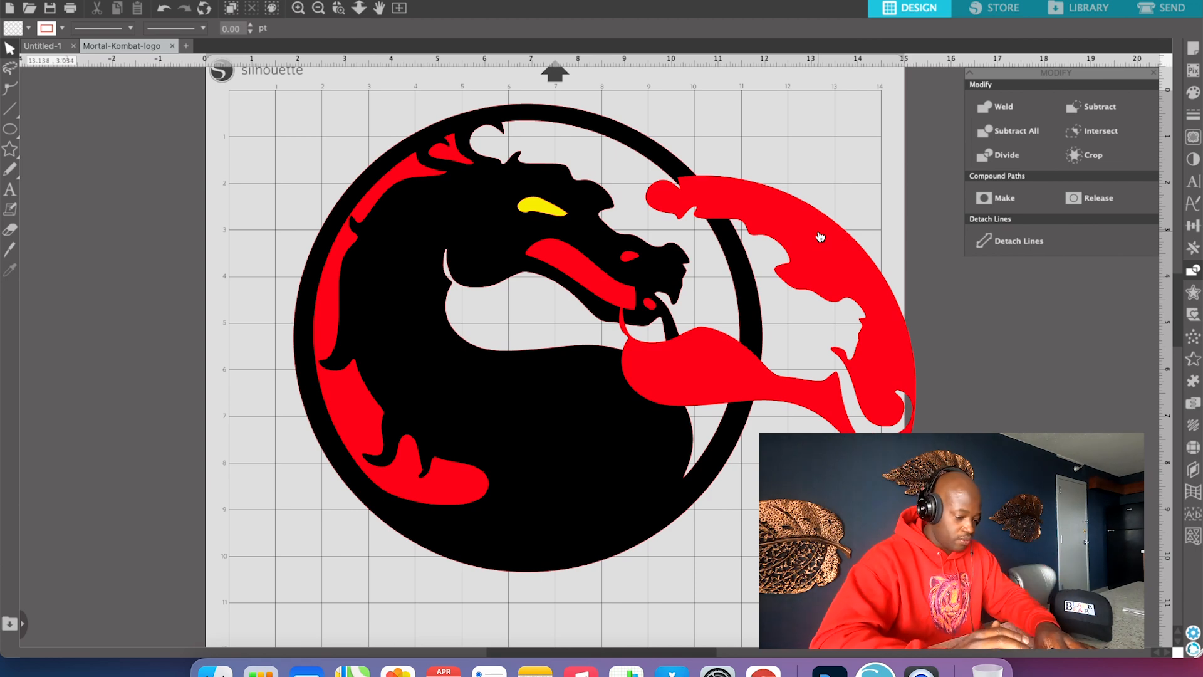
{"action": "left_click", "coordinate": [818, 235]}
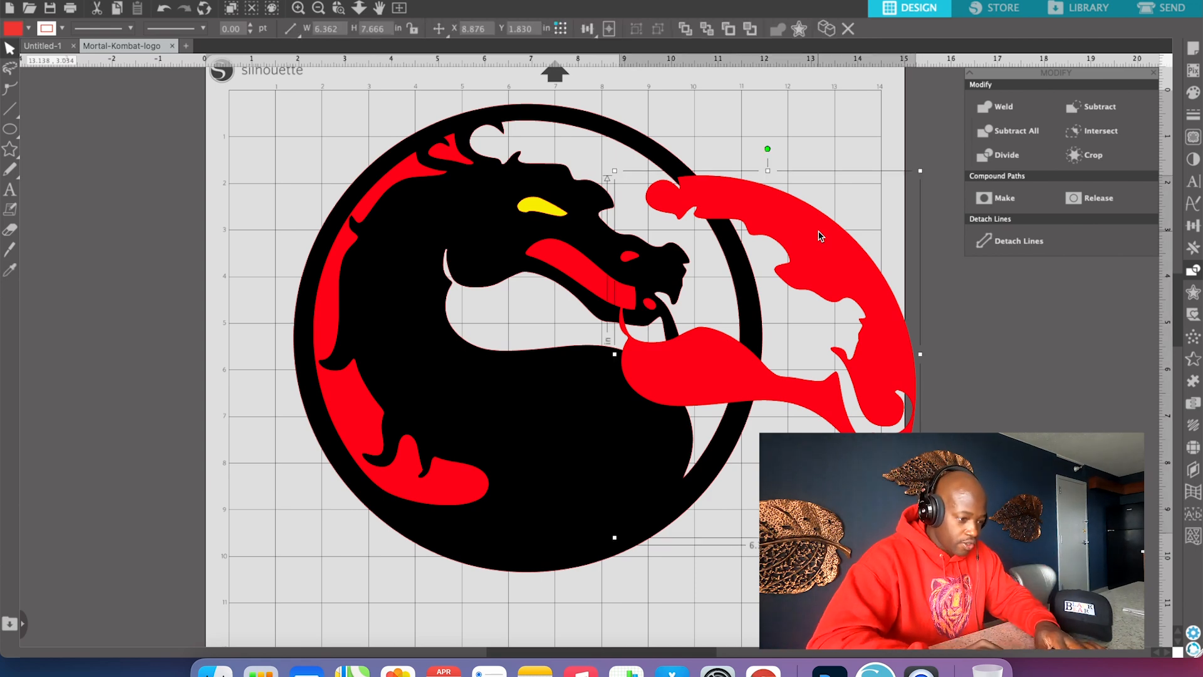
{"action": "key", "text": "super+z"}
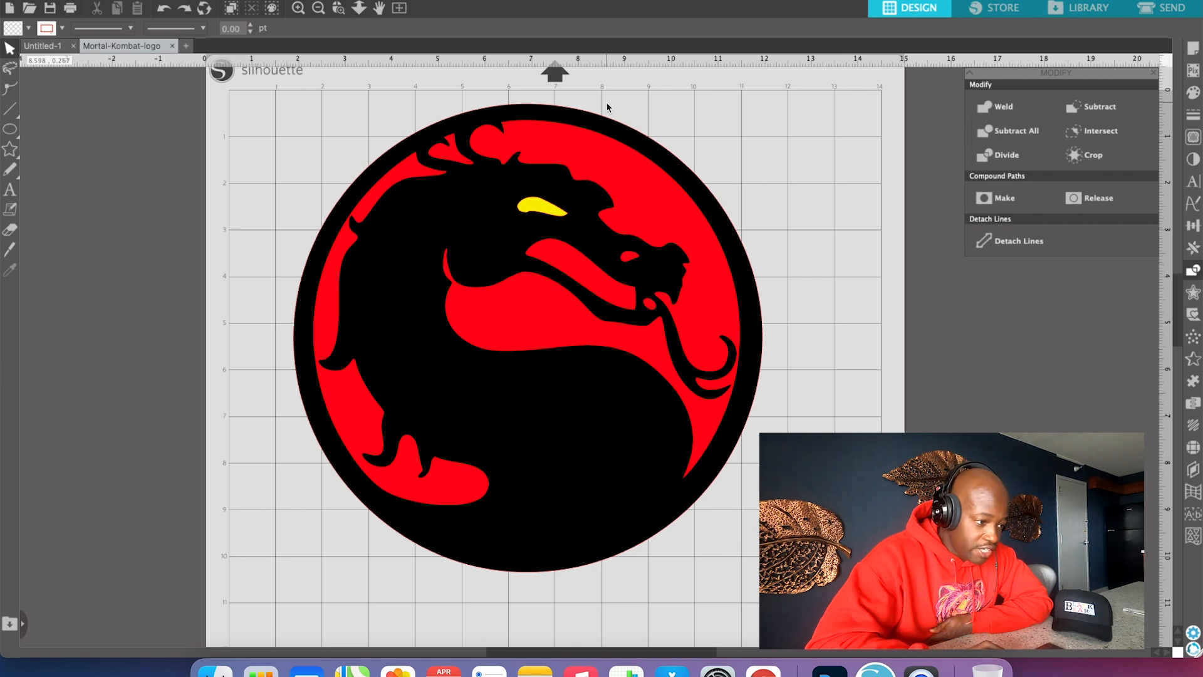
Pull the large red section aside again to recheck the cutouts, and undo both the trial moves and the Subtract All.
{"action": "left_click_drag", "start_coordinate": [643, 168], "coordinate": [795, 193]}
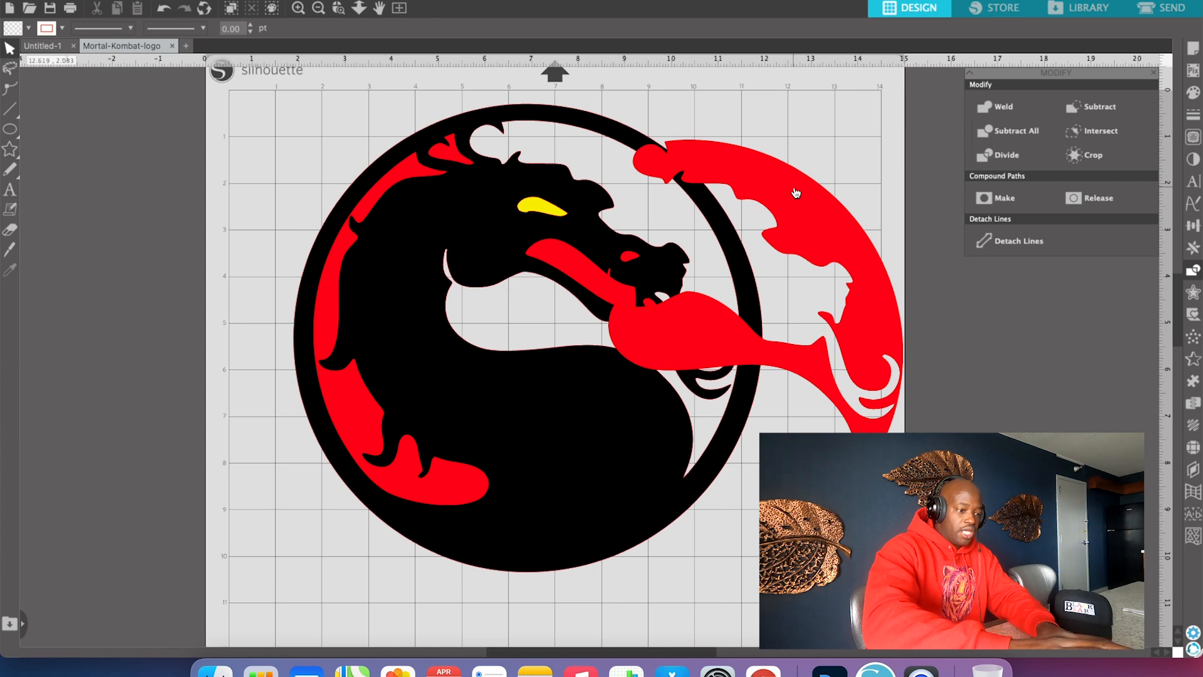
{"action": "left_click", "coordinate": [795, 192]}
{"action": "key", "text": "super+z"}
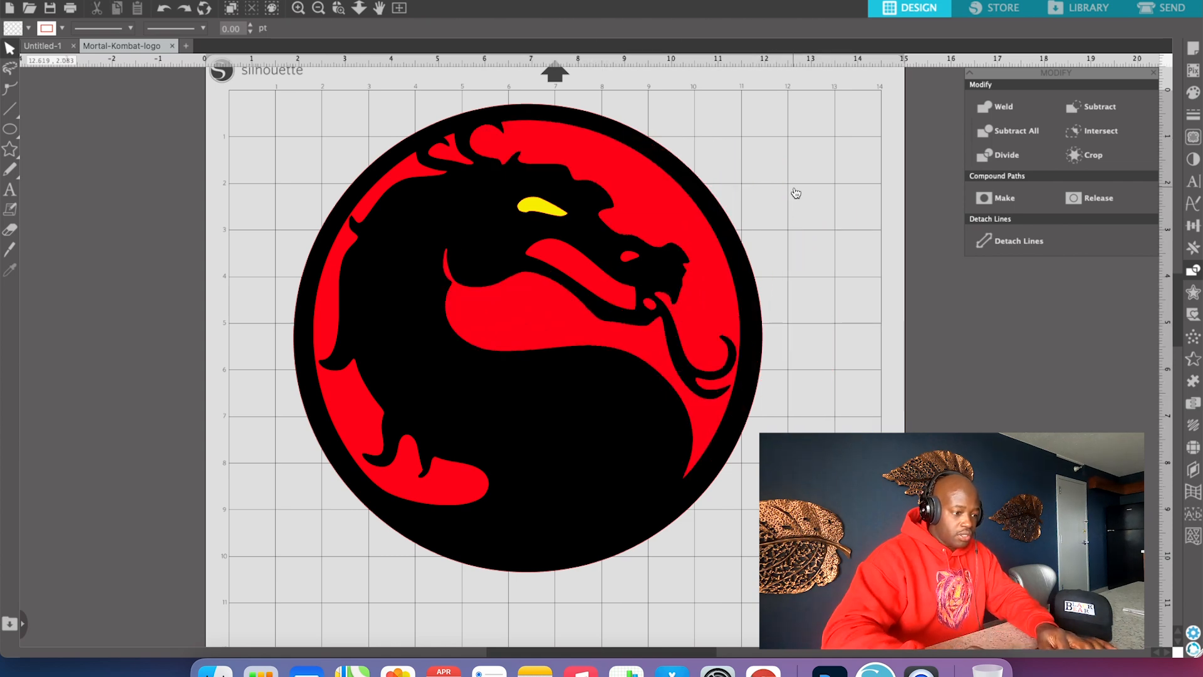
{"action": "key", "text": "super+a"}
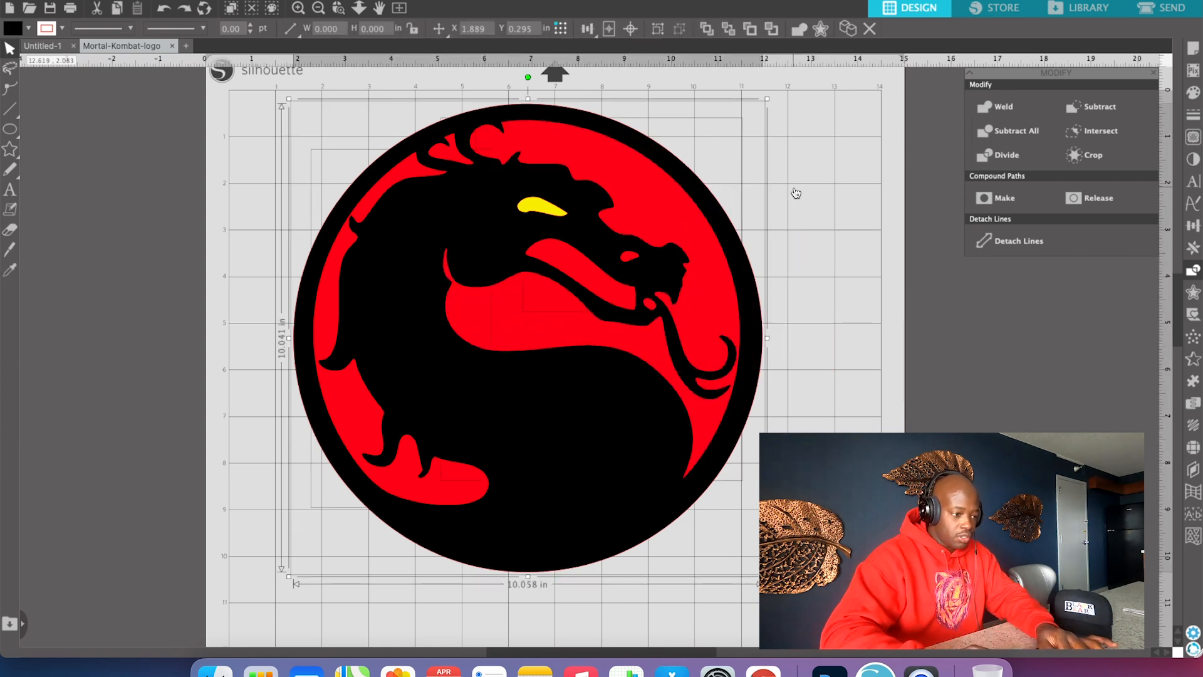
{"action": "left_click", "coordinate": [795, 192]}
{"action": "left_click_drag", "start_coordinate": [683, 194], "coordinate": [787, 203]}
{"action": "key", "text": "super+z"}
{"action": "key", "text": "super+a"}
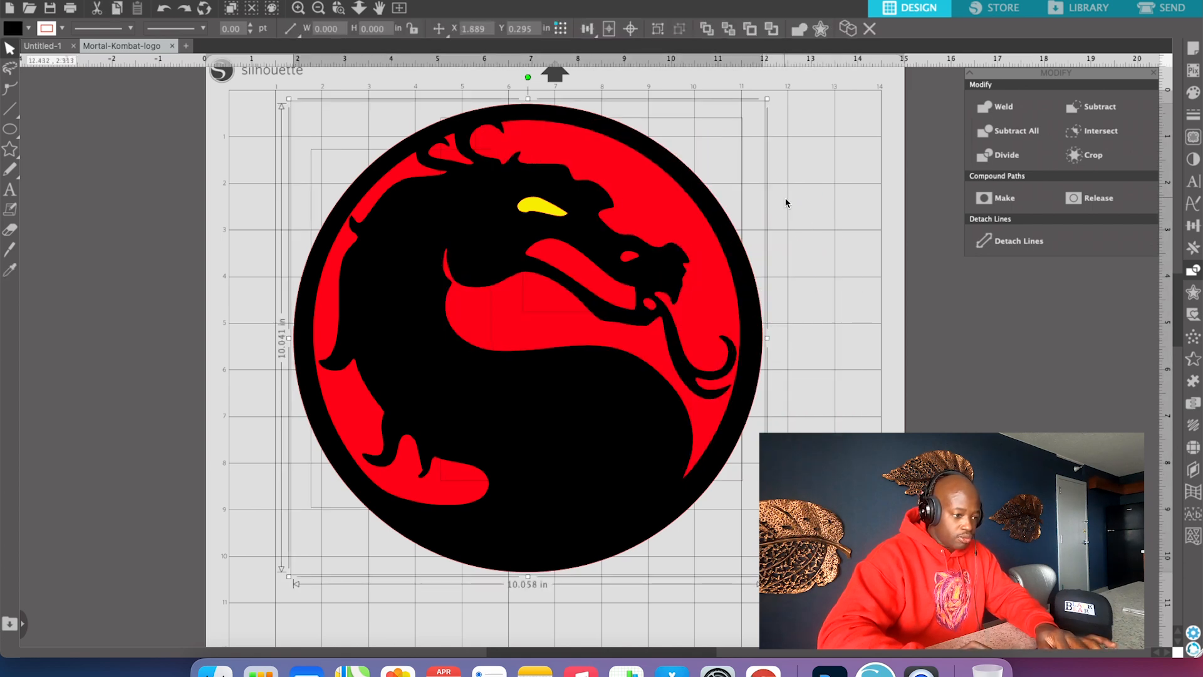
Pull the large red section off the black layer to see what lies beneath it, and undo the move.
{"action": "scroll", "coordinate": [786, 203], "scroll_direction": "up", "scroll_amount": 1}
{"action": "left_click", "coordinate": [787, 202]}
{"action": "scroll", "coordinate": [787, 202], "scroll_direction": "up", "scroll_amount": 4}
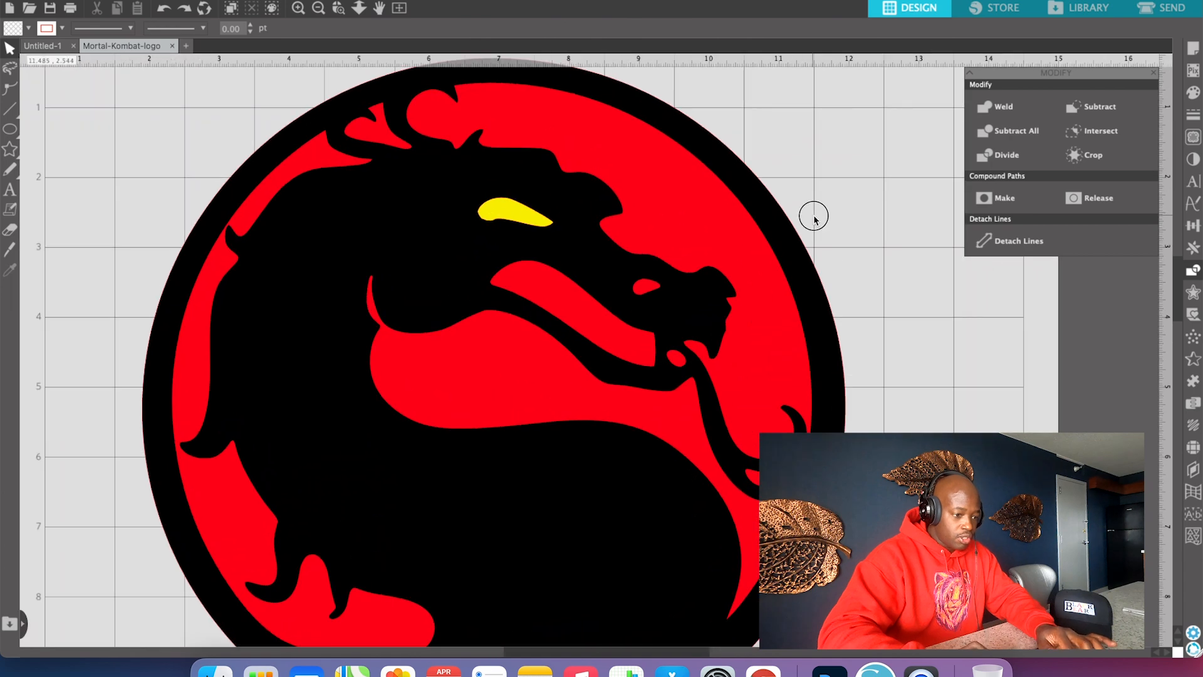
{"action": "left_click_drag", "start_coordinate": [751, 238], "coordinate": [928, 239]}
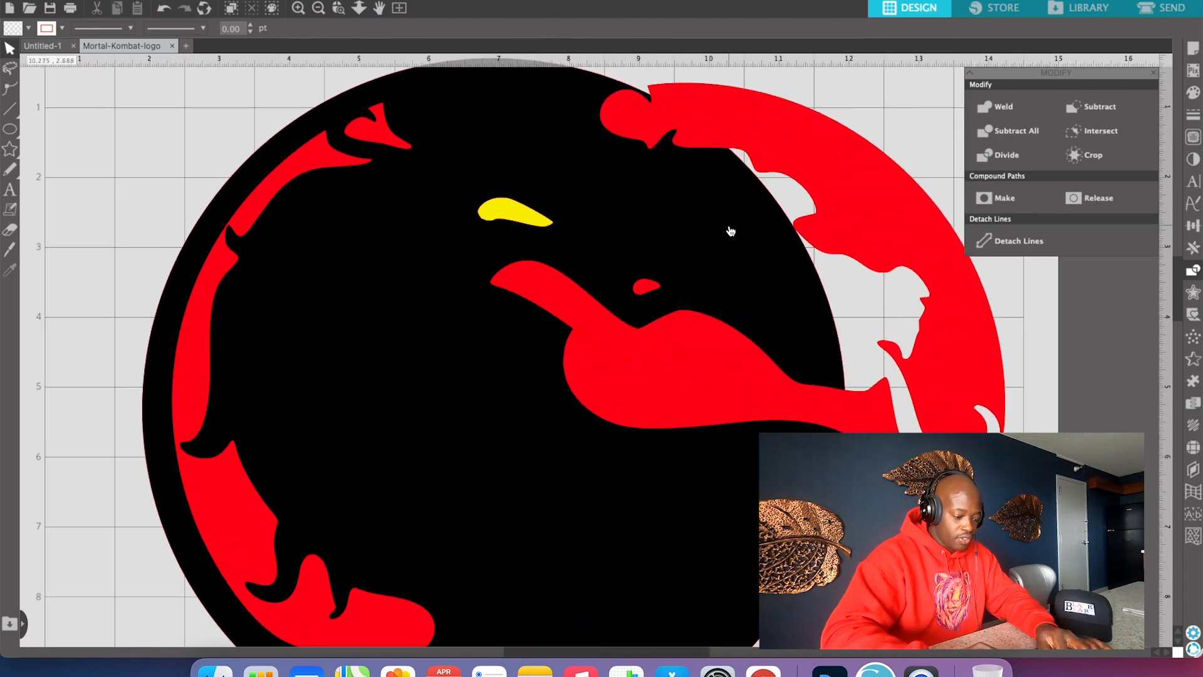
{"action": "key", "text": "super+z"}
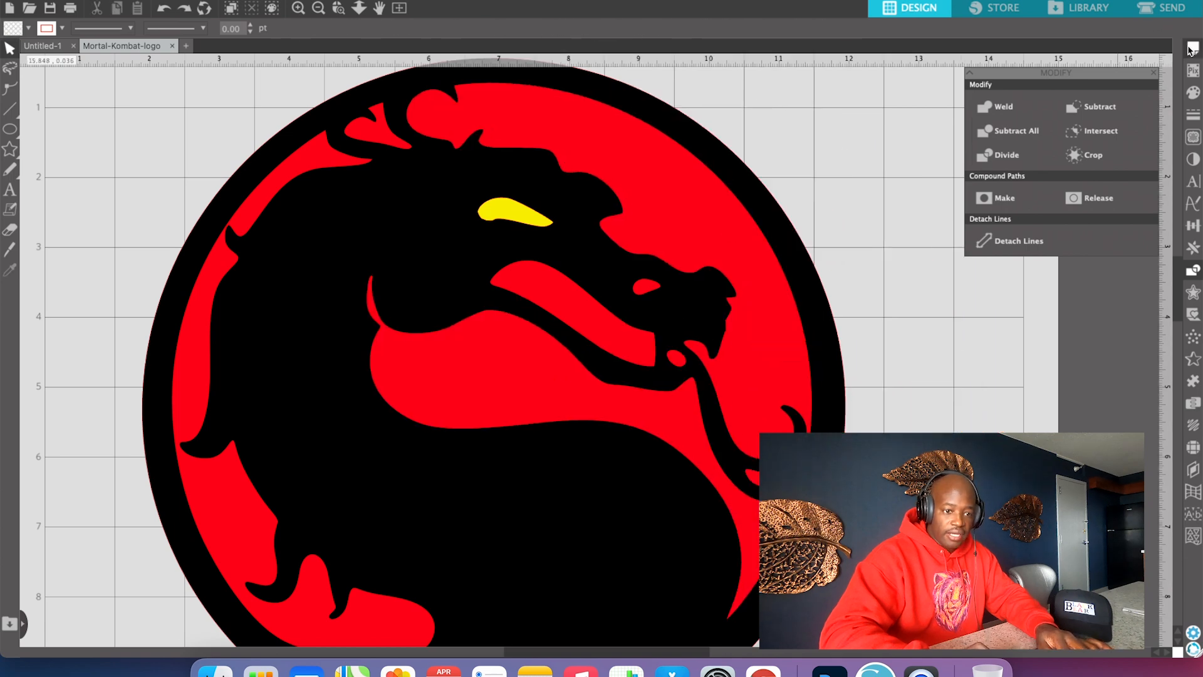
Enable cutting for the black fill in the send settings, and return to the design.
{"action": "left_click", "coordinate": [1173, 9]}
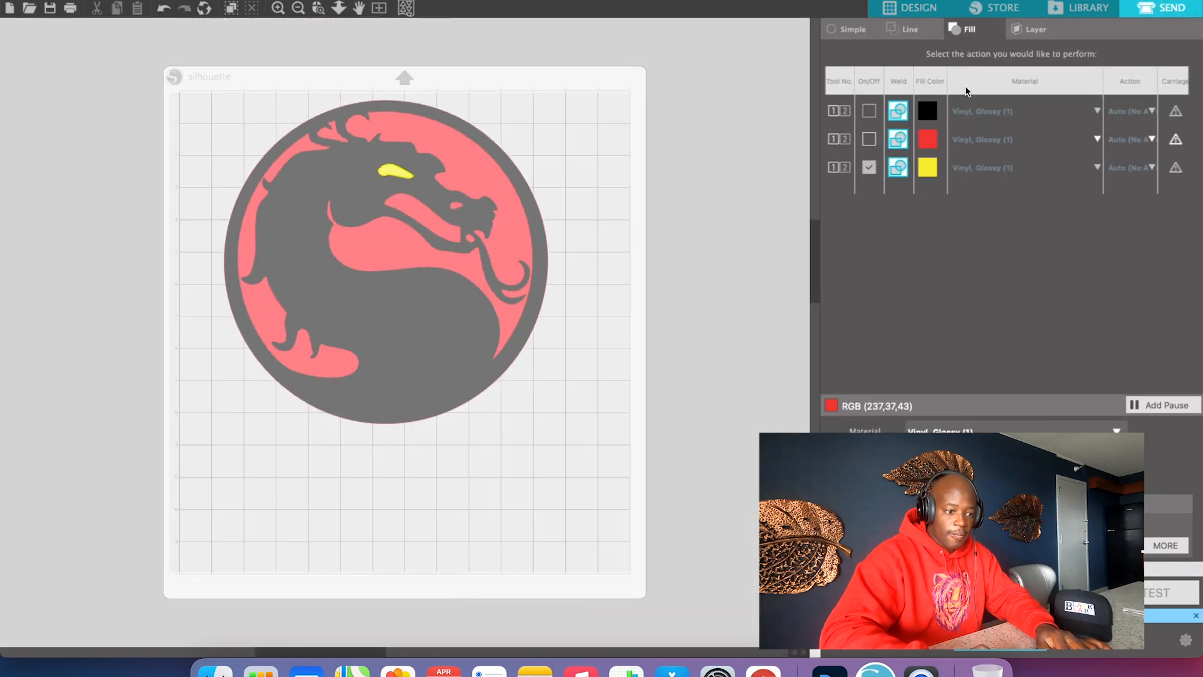
{"action": "left_click", "coordinate": [869, 113]}
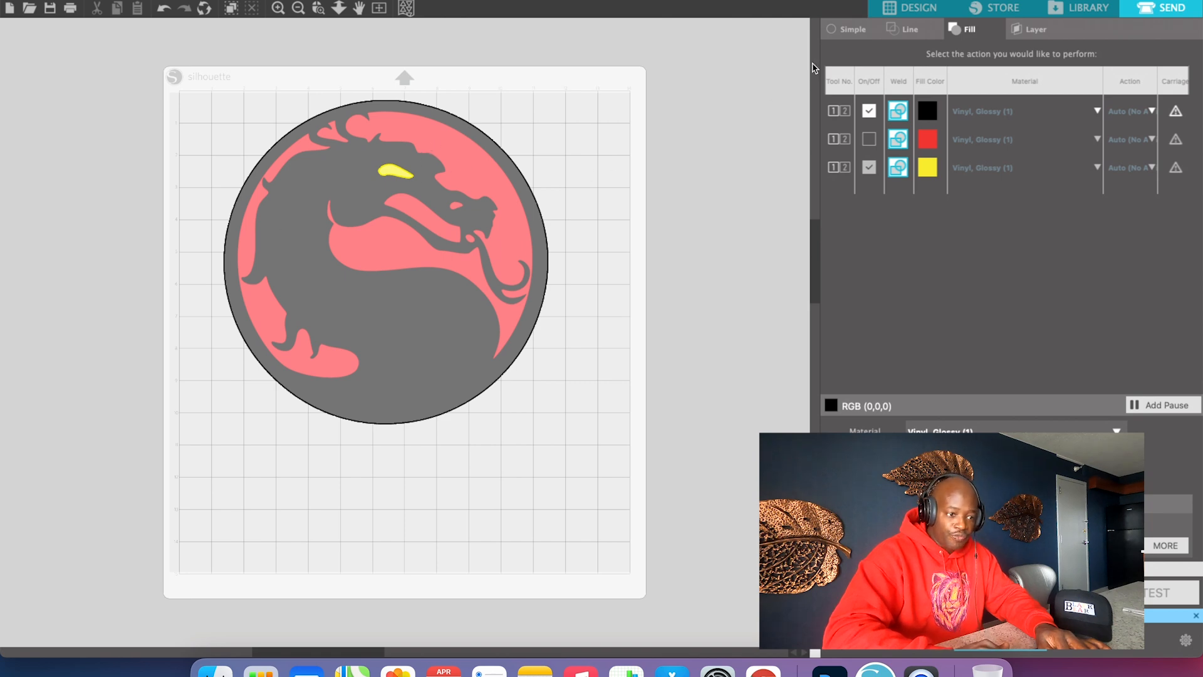
{"action": "left_click", "coordinate": [918, 8]}
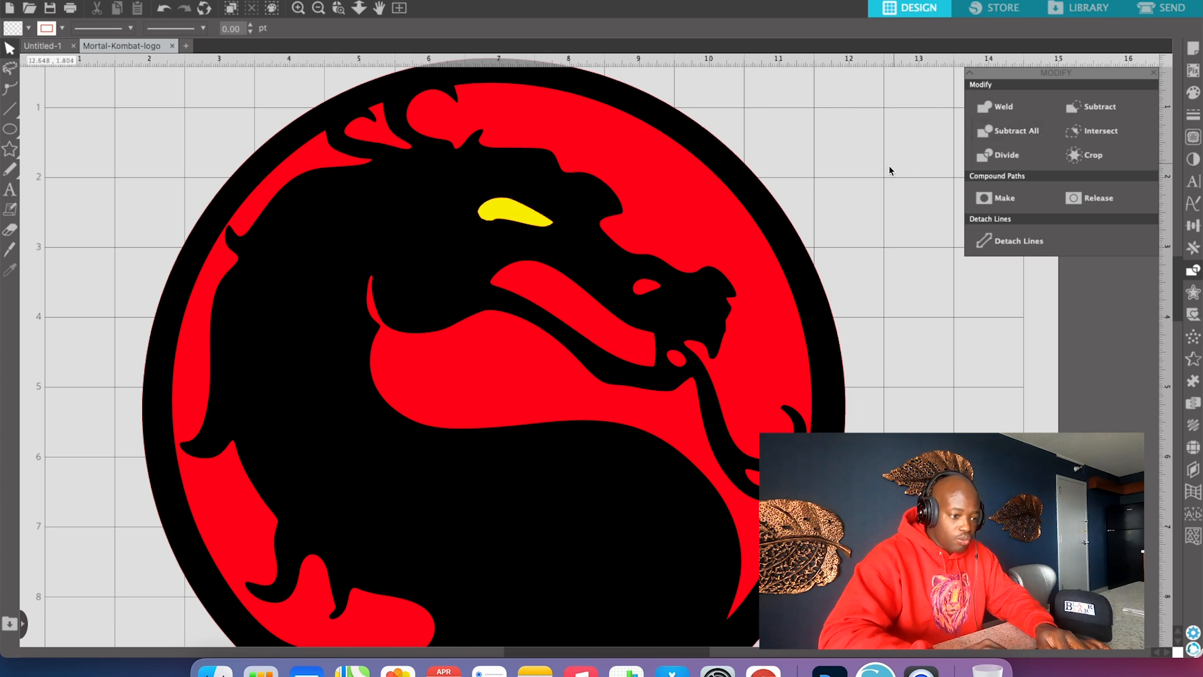
Apply Subtract All to the entire logo, and test it with a trial move of the large red section that is undone.
{"action": "left_click", "coordinate": [318, 9]}
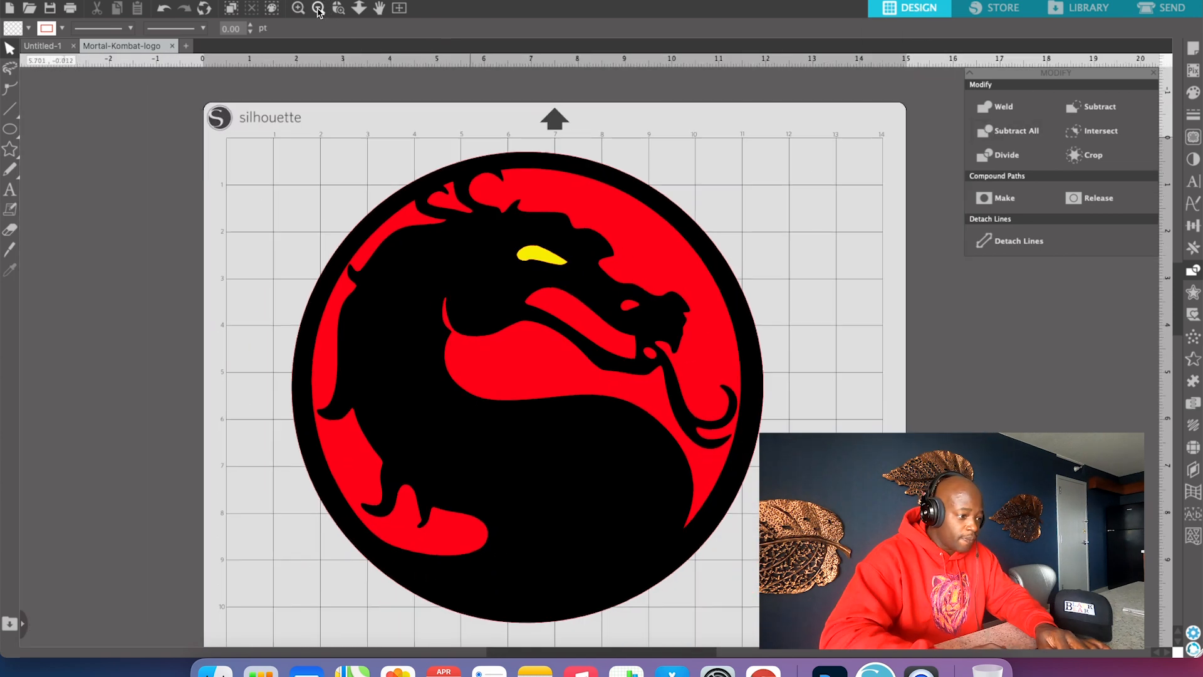
{"action": "left_click_drag", "start_coordinate": [239, 137], "coordinate": [814, 486]}
{"action": "scroll", "coordinate": [621, 496], "scroll_direction": "down", "scroll_amount": 2}
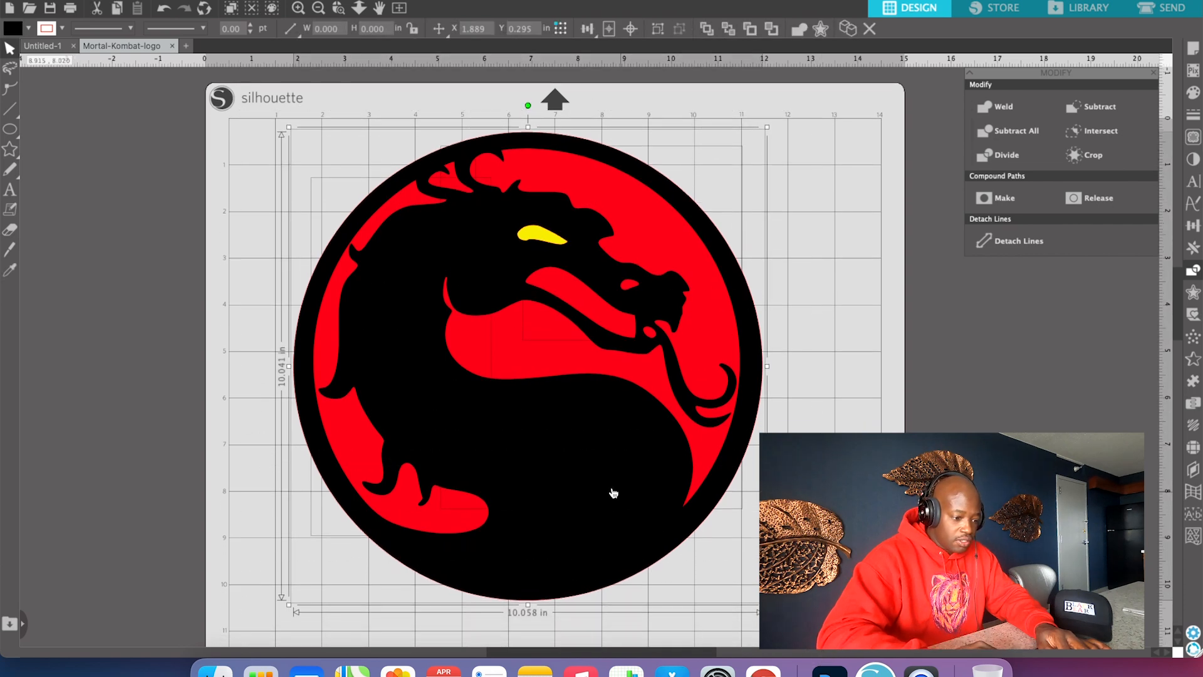
{"action": "right_click", "coordinate": [611, 491]}
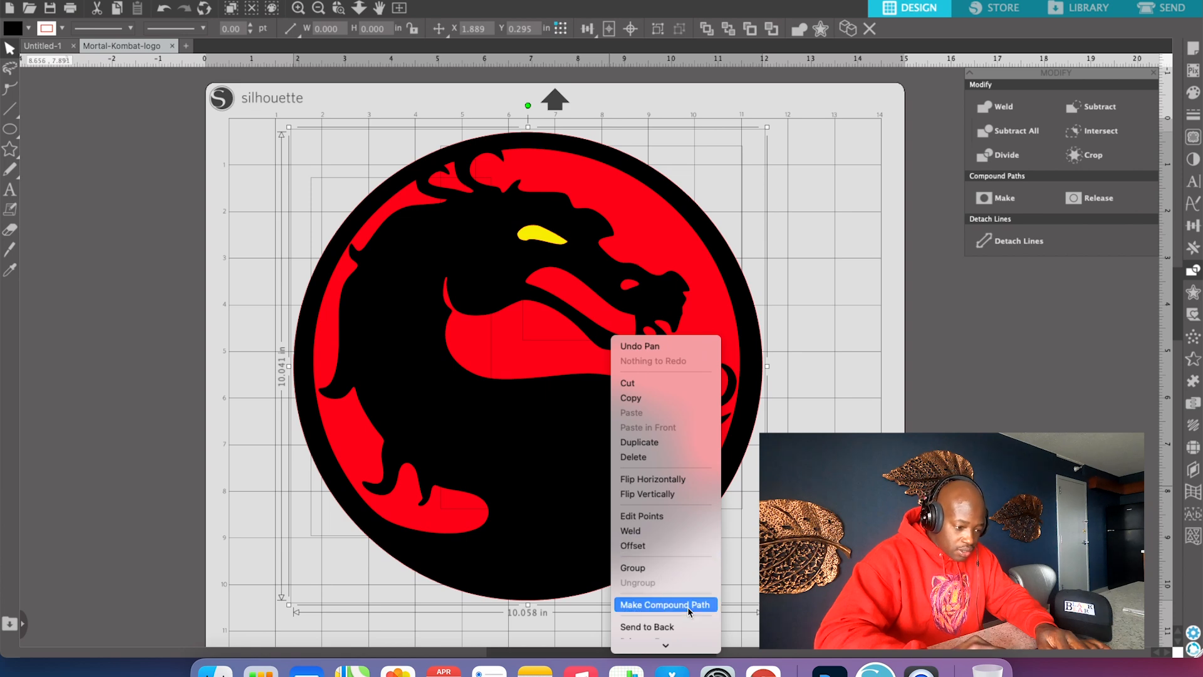
{"action": "mouse_move", "coordinate": [689, 655]}
{"action": "left_click", "coordinate": [808, 423]}
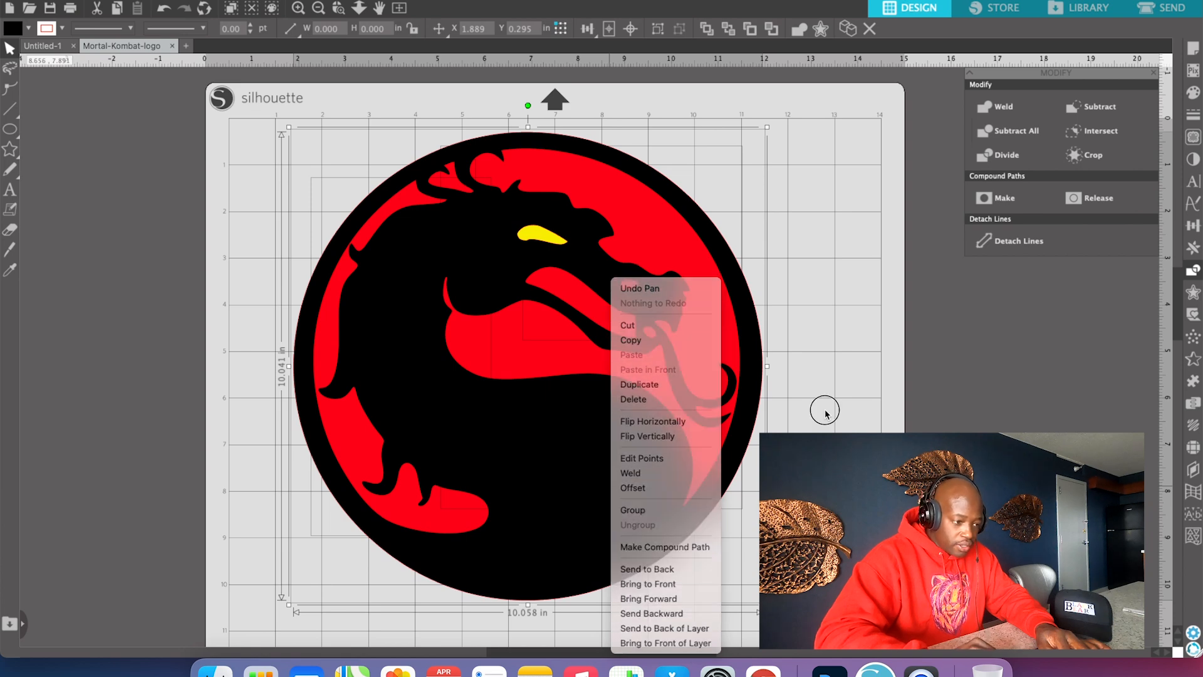
{"action": "left_click", "coordinate": [1023, 133]}
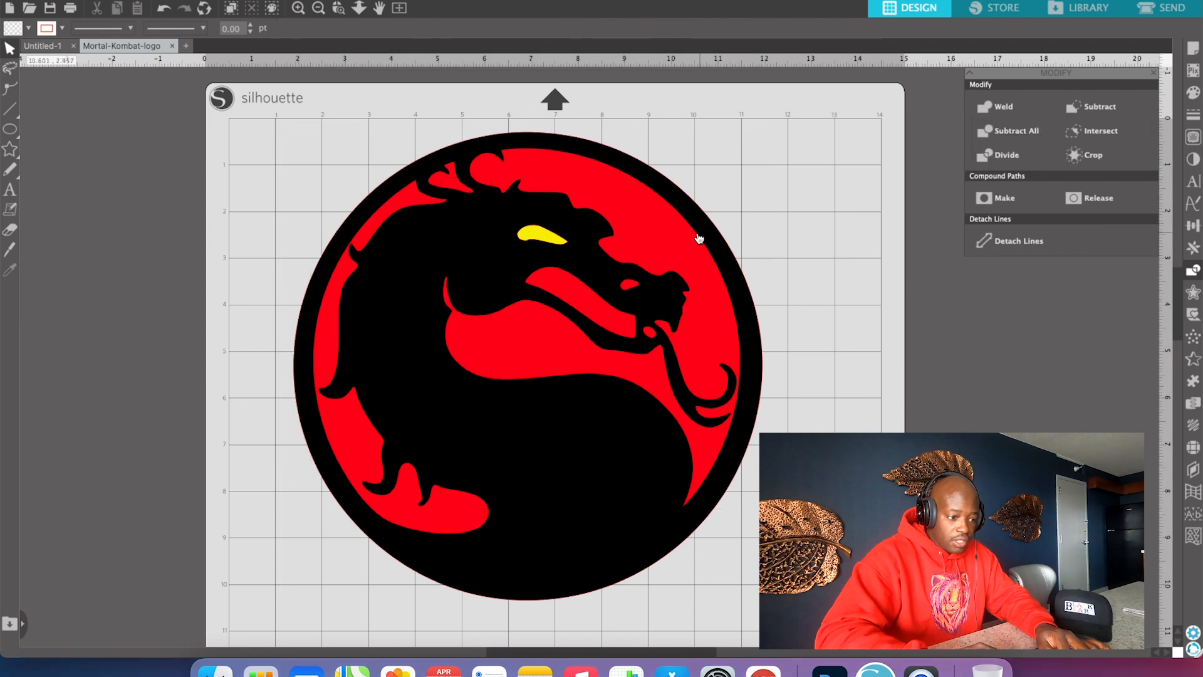
{"action": "left_click_drag", "start_coordinate": [700, 238], "coordinate": [754, 243]}
{"action": "key", "text": "super+z"}
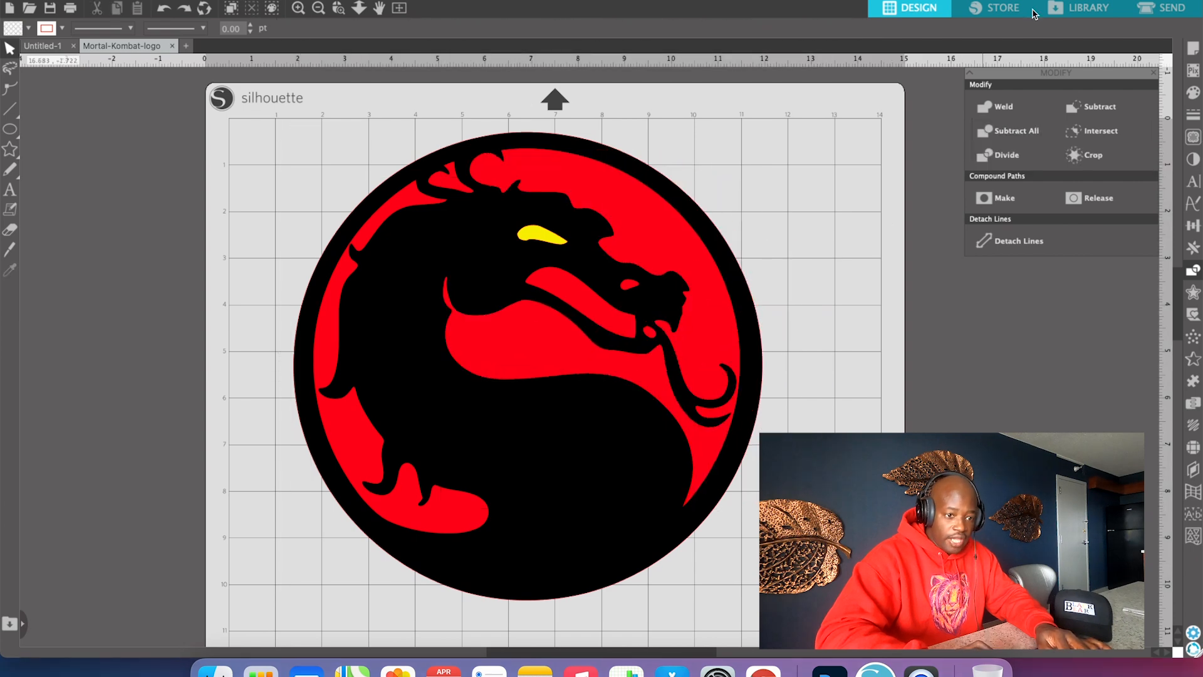
Examine the black layer's cut lines in the send preview.
{"action": "left_click", "coordinate": [1137, 7]}
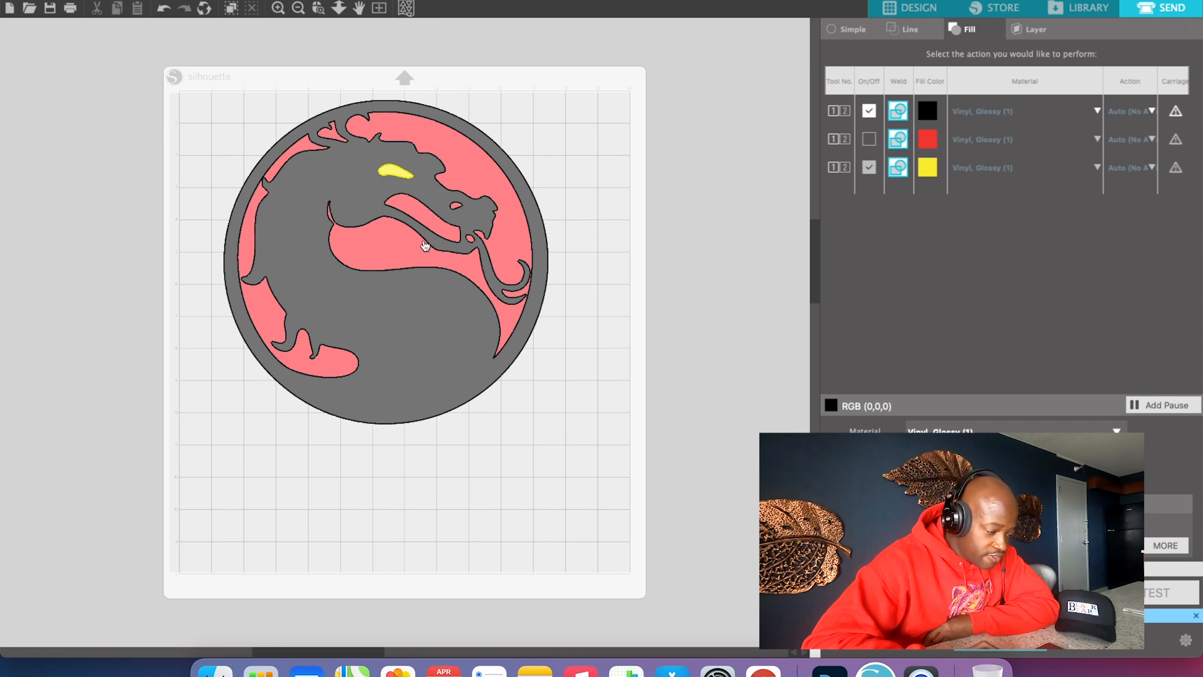
{"action": "scroll", "coordinate": [425, 246], "scroll_direction": "left", "scroll_amount": 5}
{"action": "scroll", "coordinate": [425, 246], "scroll_direction": "up", "scroll_amount": 2}
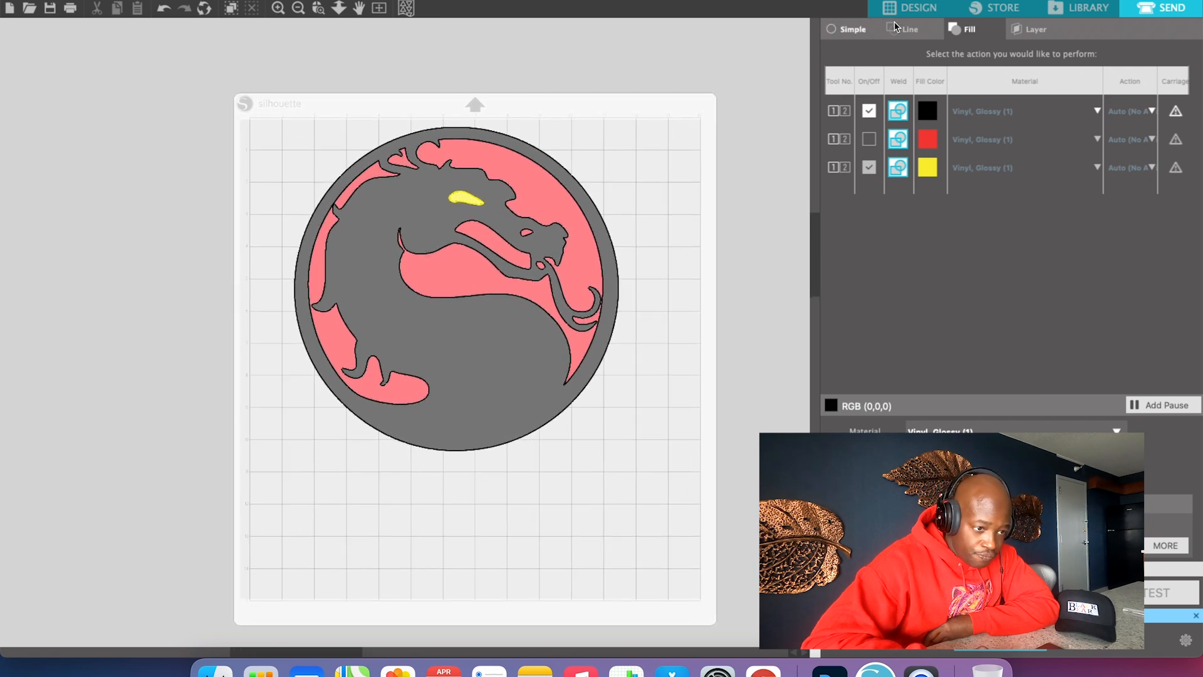
Edit the large red section's points, moving three points on its outer edge slightly outward over the black ring.
{"action": "left_click", "coordinate": [905, 8]}
{"action": "double_click", "coordinate": [570, 186]}
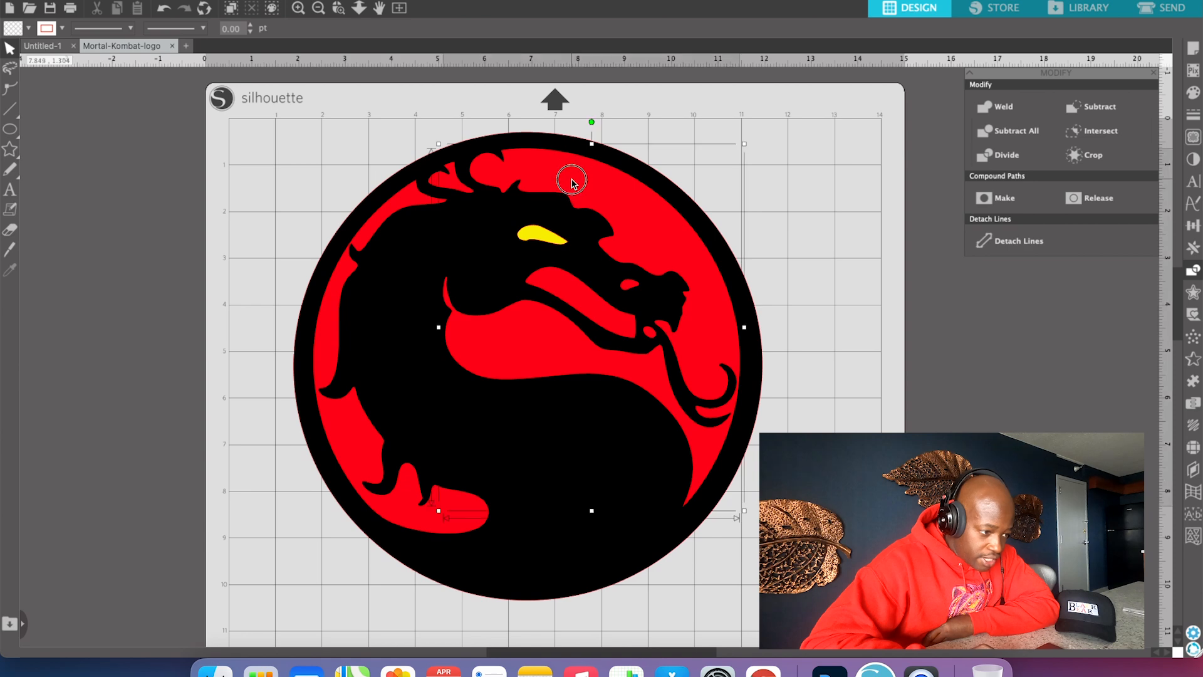
{"action": "left_click", "coordinate": [503, 151]}
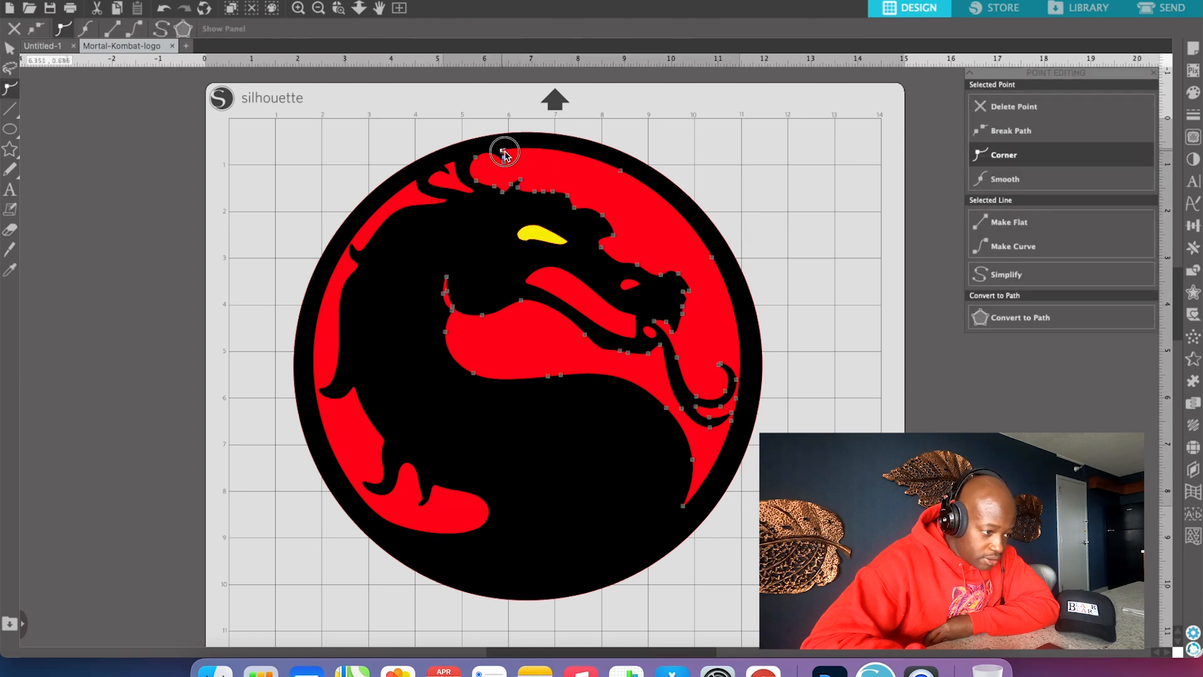
{"action": "left_click", "coordinate": [623, 169]}
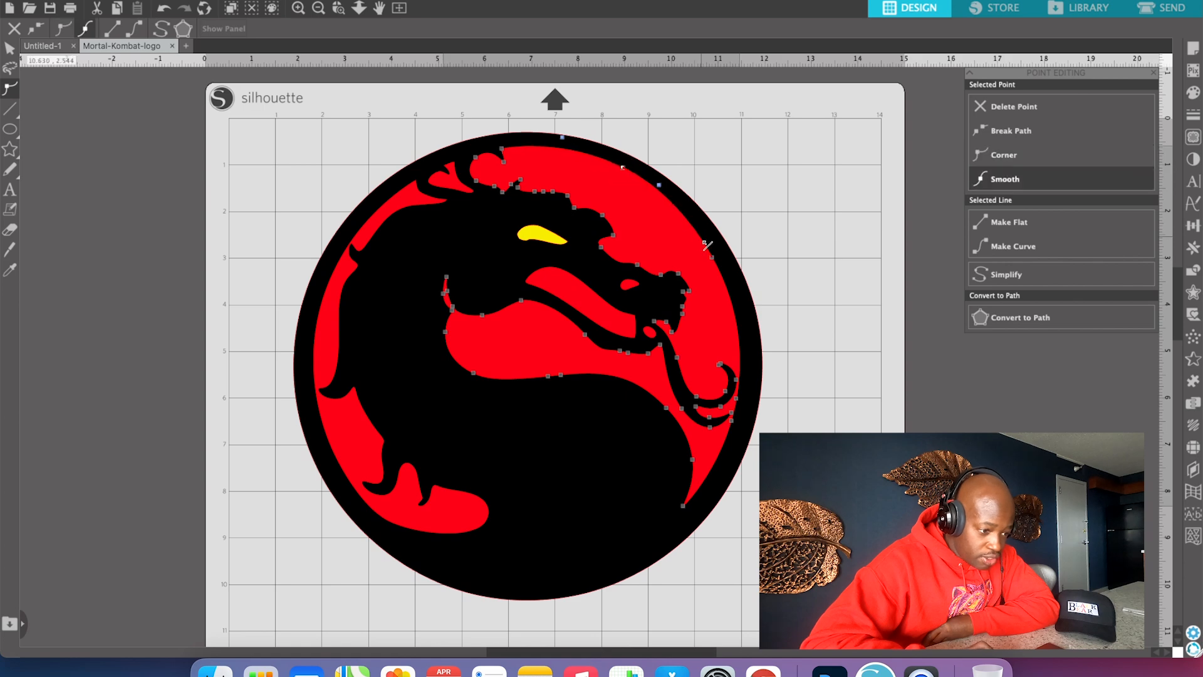
{"action": "left_click", "coordinate": [717, 258]}
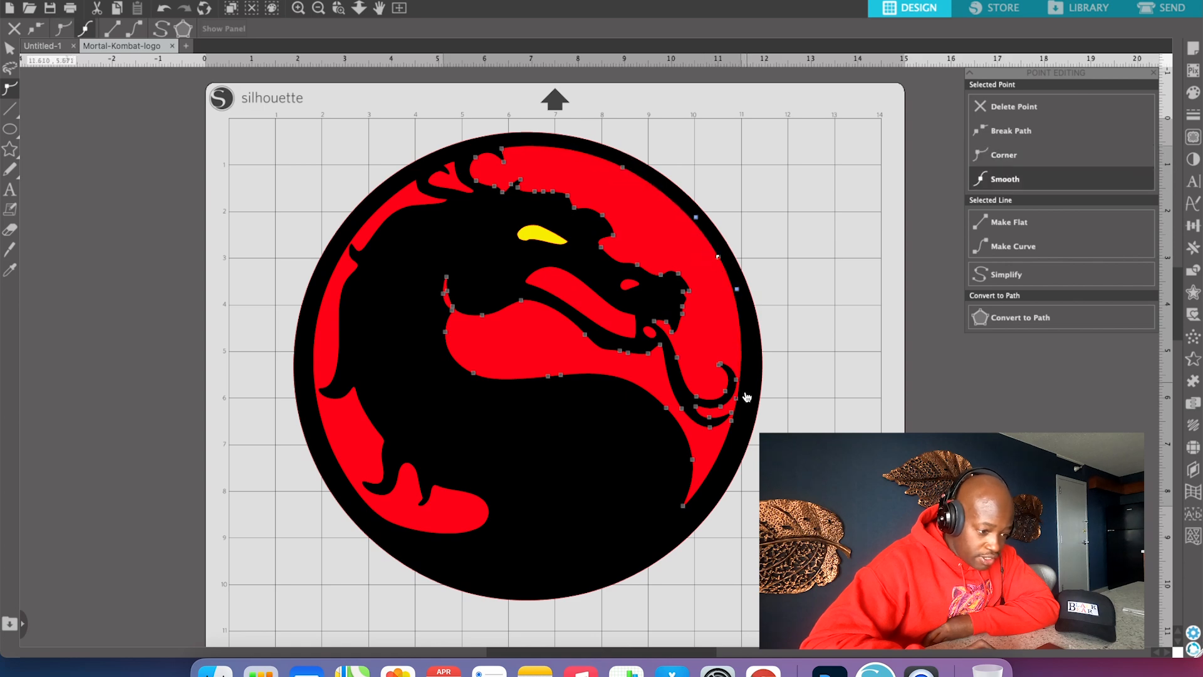
Open the red section along the dragon's back for point editing.
{"action": "left_click", "coordinate": [589, 305]}
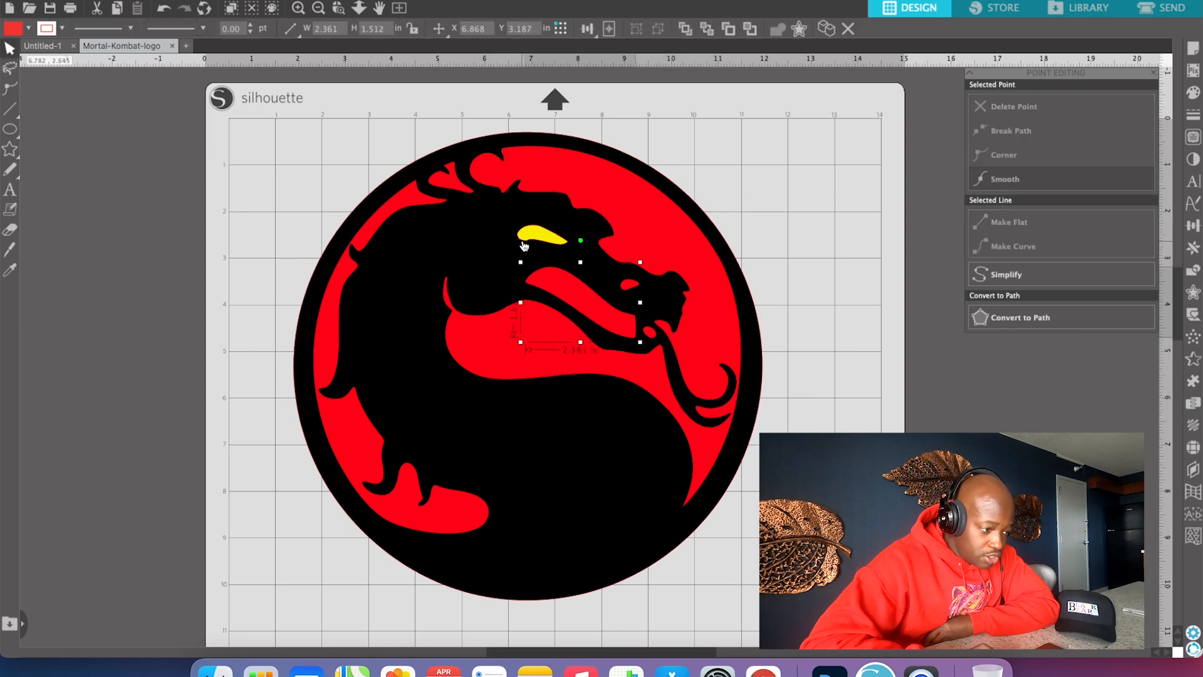
{"action": "left_click", "coordinate": [377, 233]}
{"action": "double_click", "coordinate": [376, 231]}
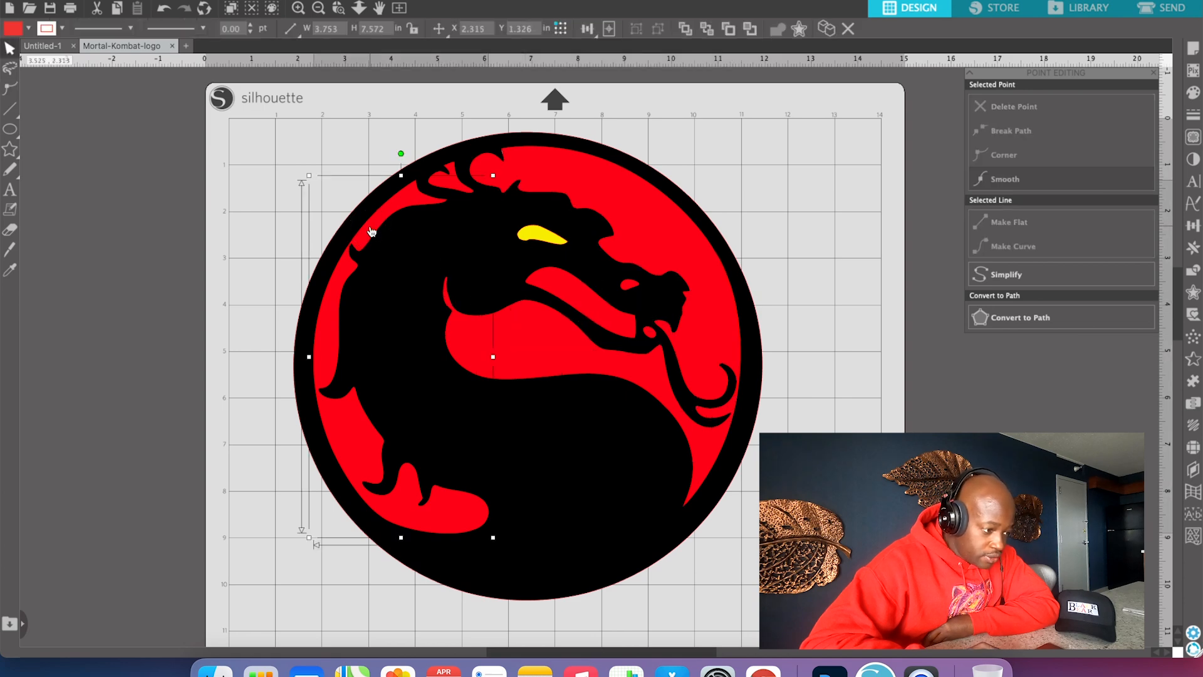